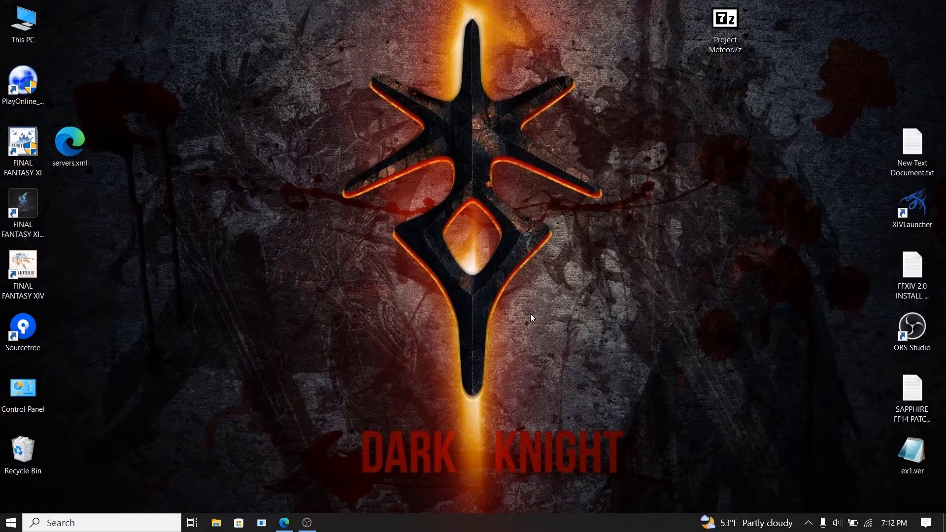
Step: Restore the Edge window showing the Bing '7z' search results from the taskbar
click(284, 522)
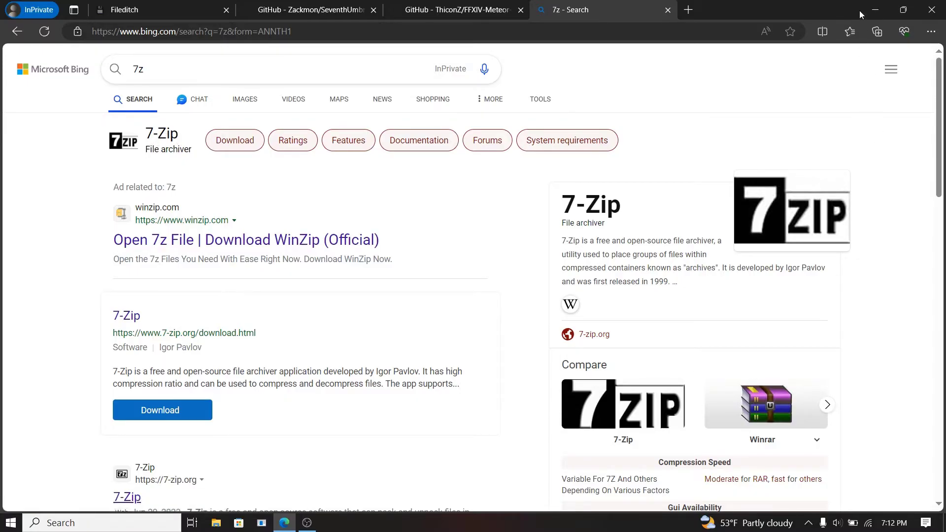
Step: Minimize the Edge window with the 7z results to reveal the desktop
click(876, 9)
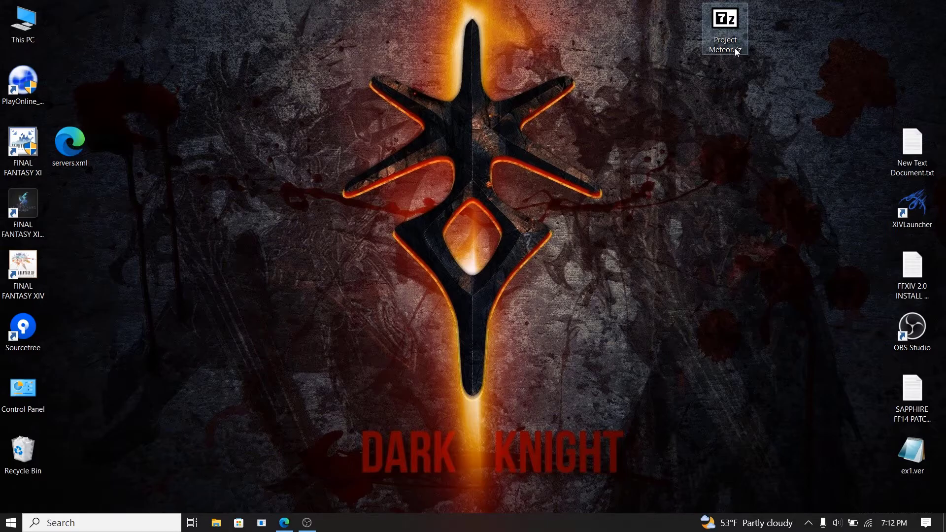
Step: Extract Project Meteor.7z into a 'Project Meteor' folder, then delete servers.xml from the desktop
click(735, 52)
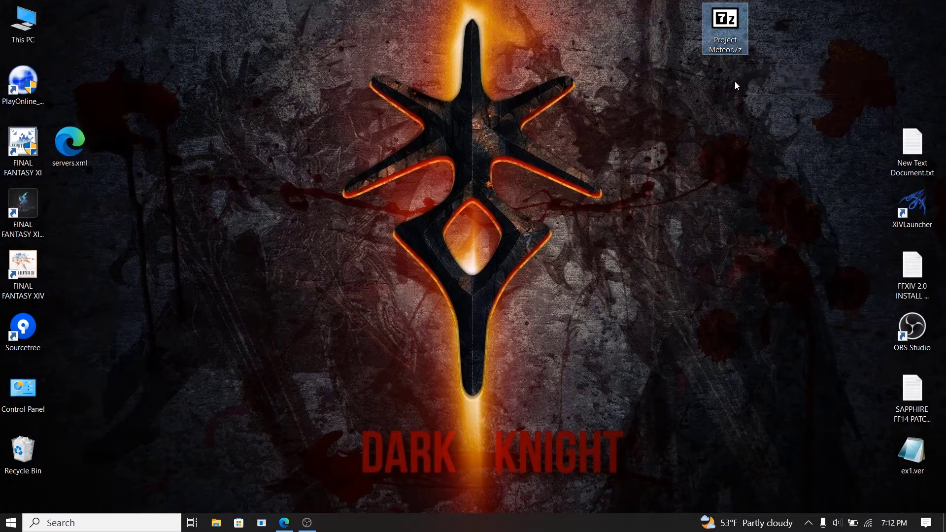
right_click(733, 38)
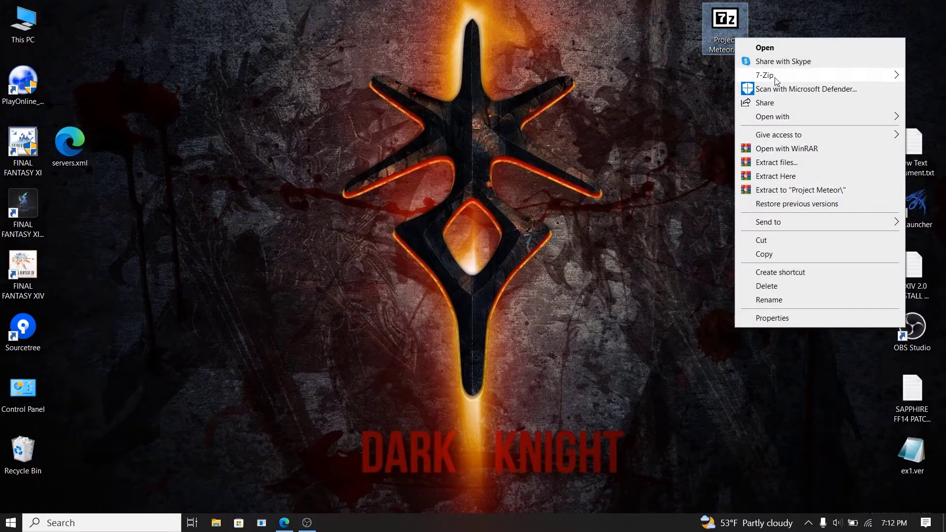
mouse_move(776, 80)
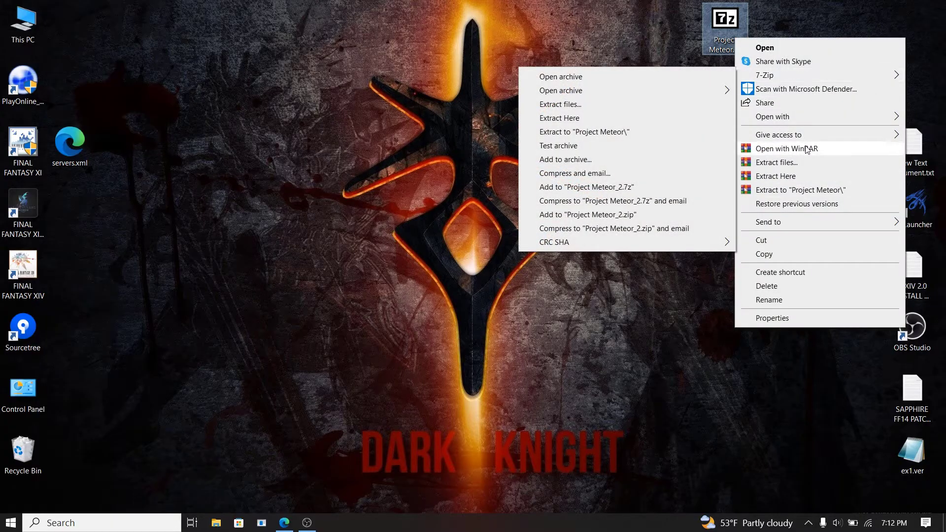
click(635, 131)
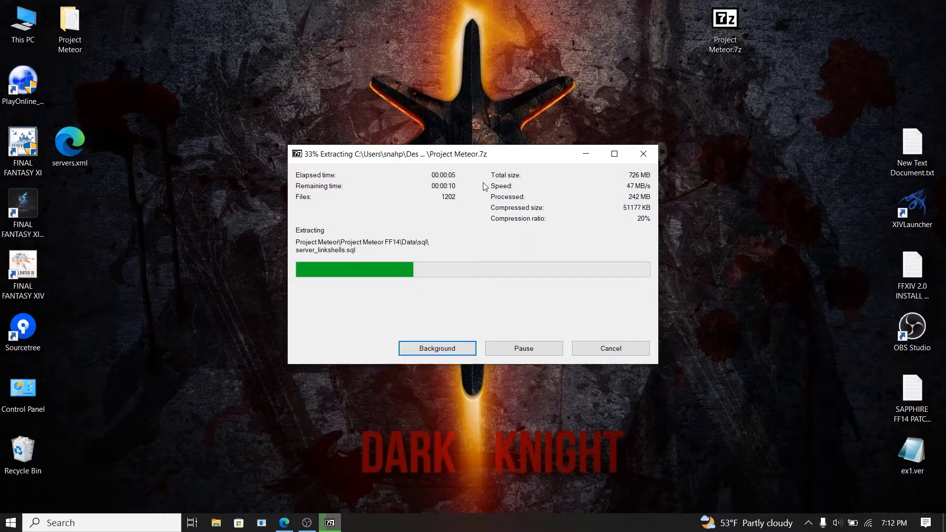
right_click(75, 153)
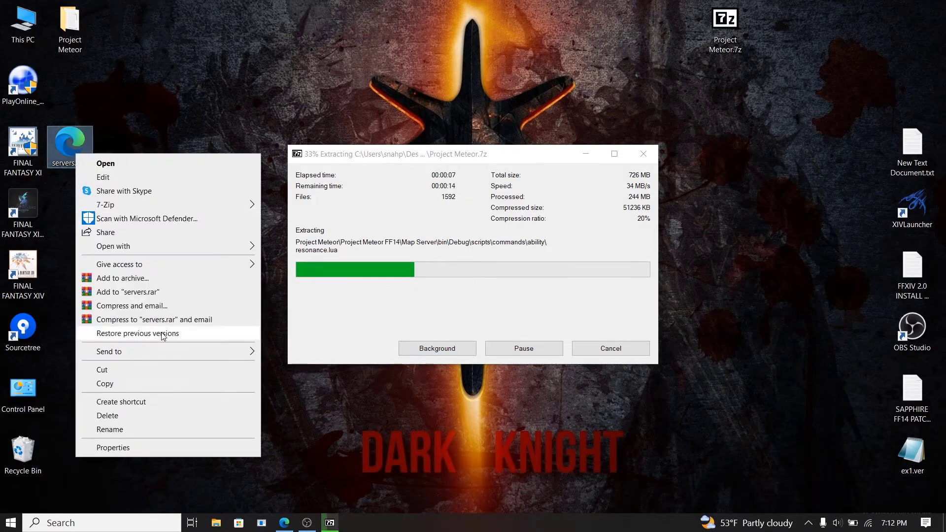
click(136, 420)
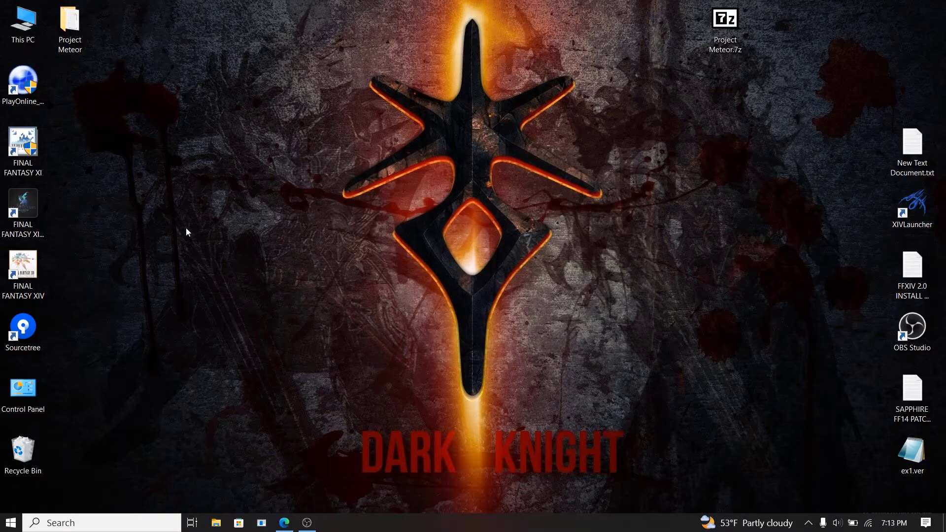
Step: Install HeidiSQL 12.6.0.6765 from the Project Meteor folder for all users, with launch unchecked
drag(69, 24, 676, 24)
double_click(677, 25)
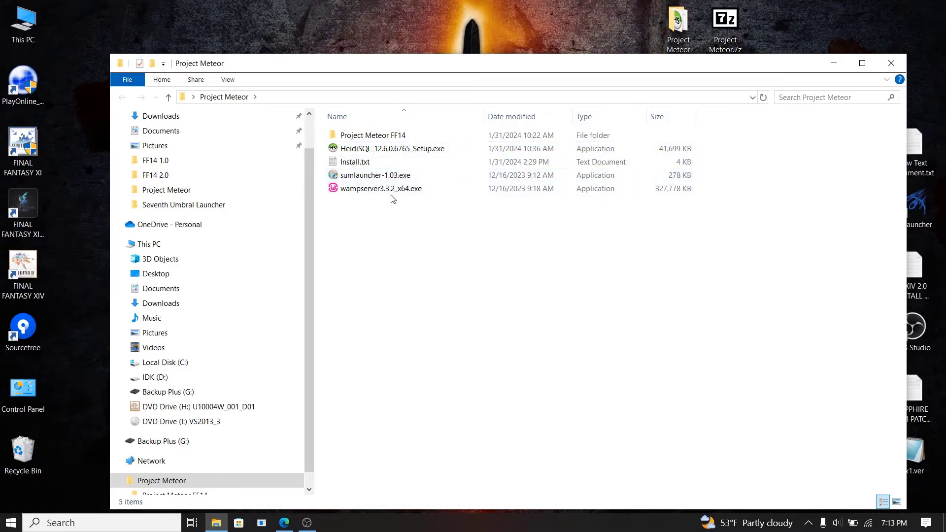
double_click(420, 149)
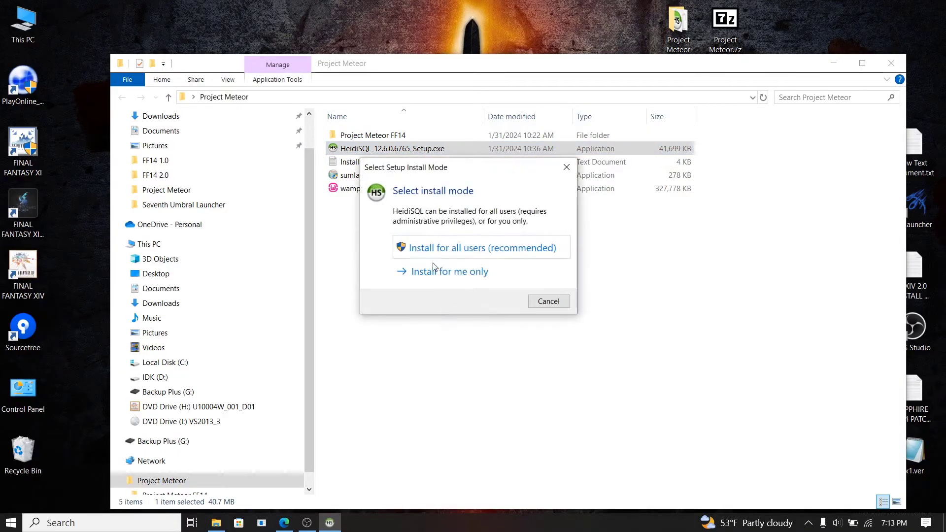
click(431, 249)
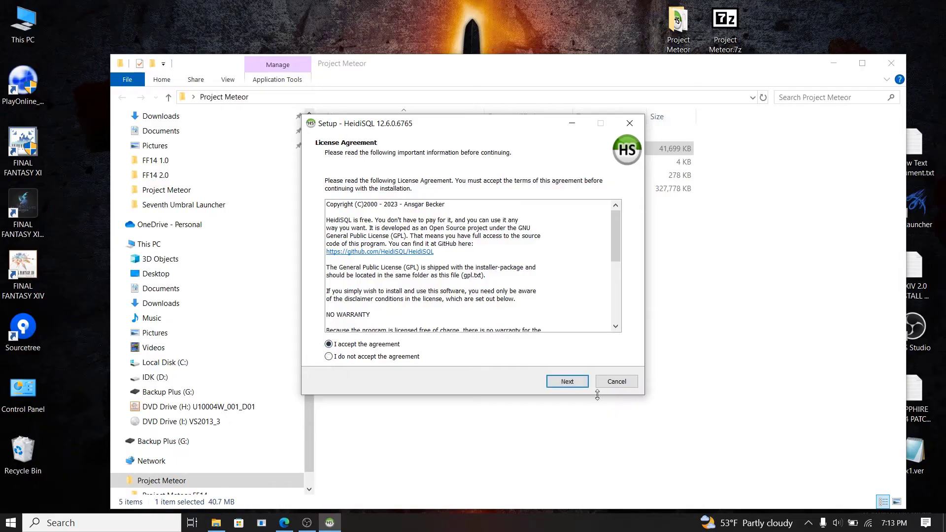
click(567, 382)
click(571, 384)
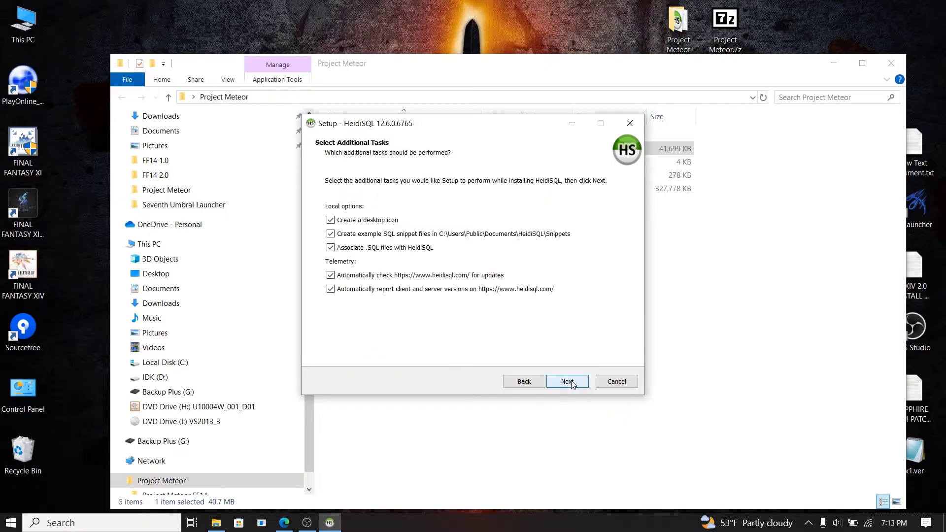
click(572, 384)
click(572, 383)
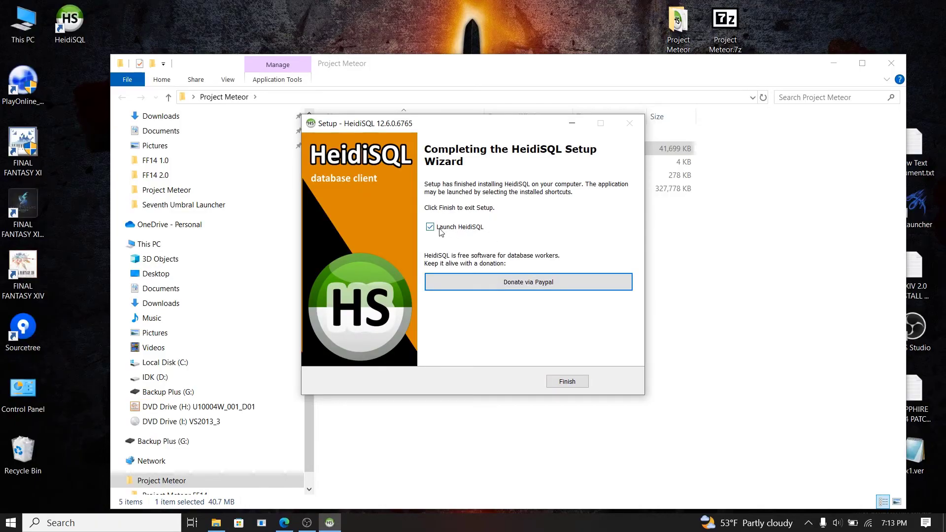
click(430, 229)
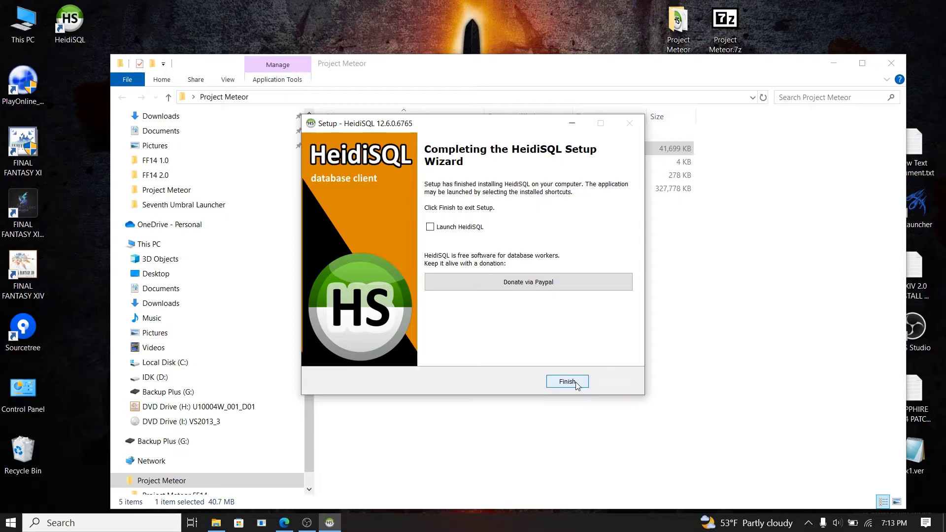
click(567, 382)
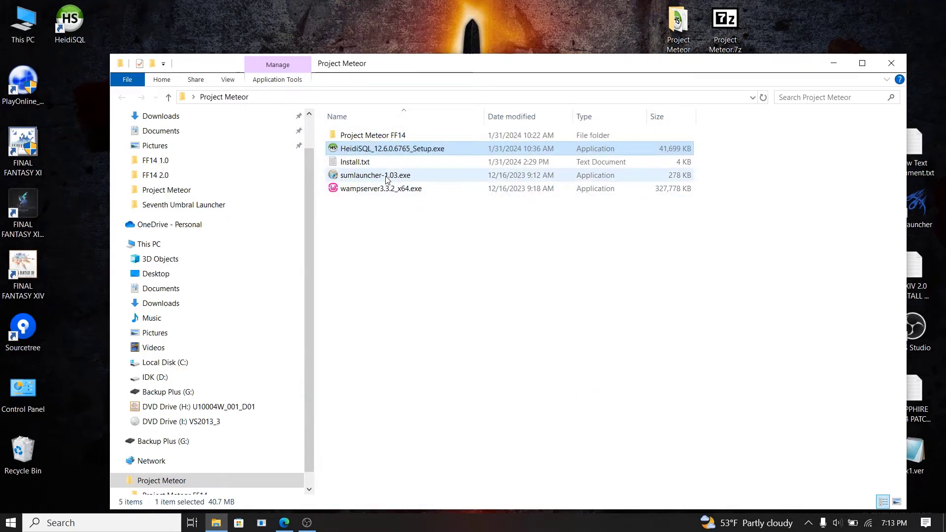
Step: Install Seventh Umbral Launcher v1.03 with defaults, then run wampserver3.3.2_x64.exe
double_click(386, 176)
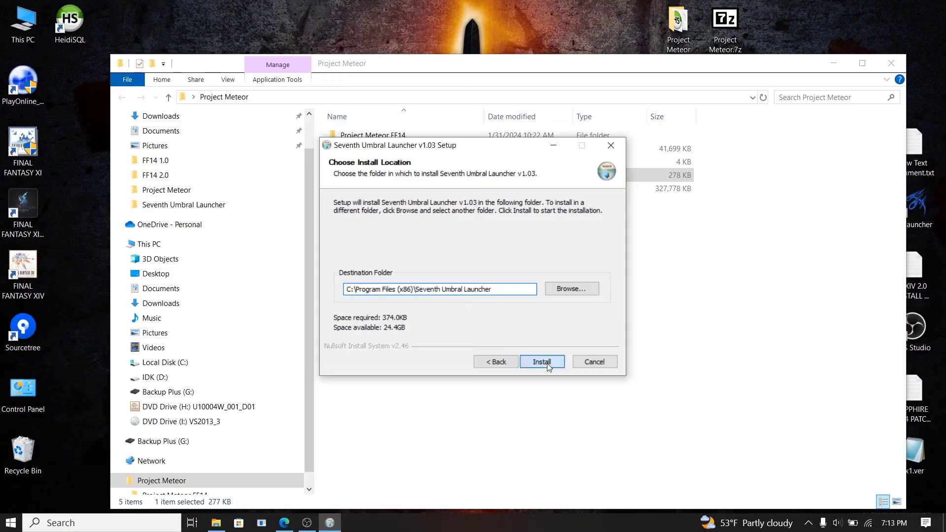
click(544, 362)
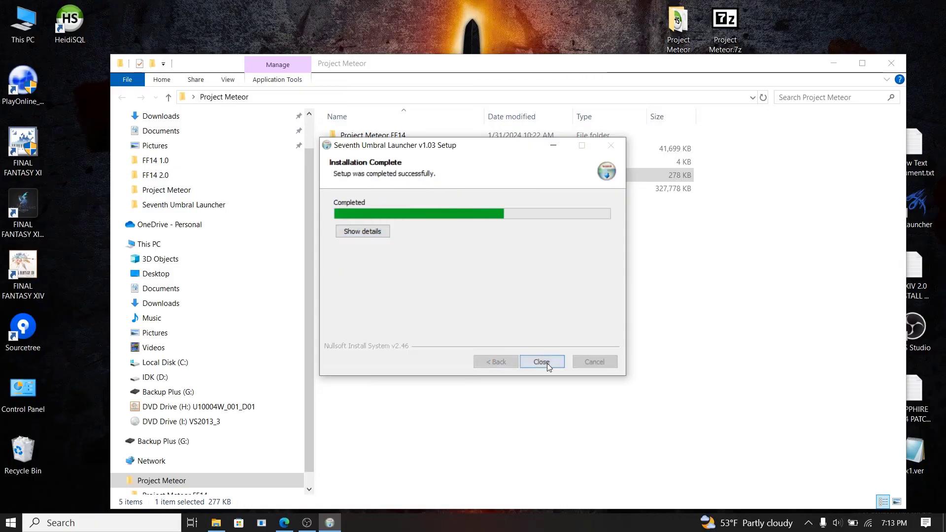
click(541, 362)
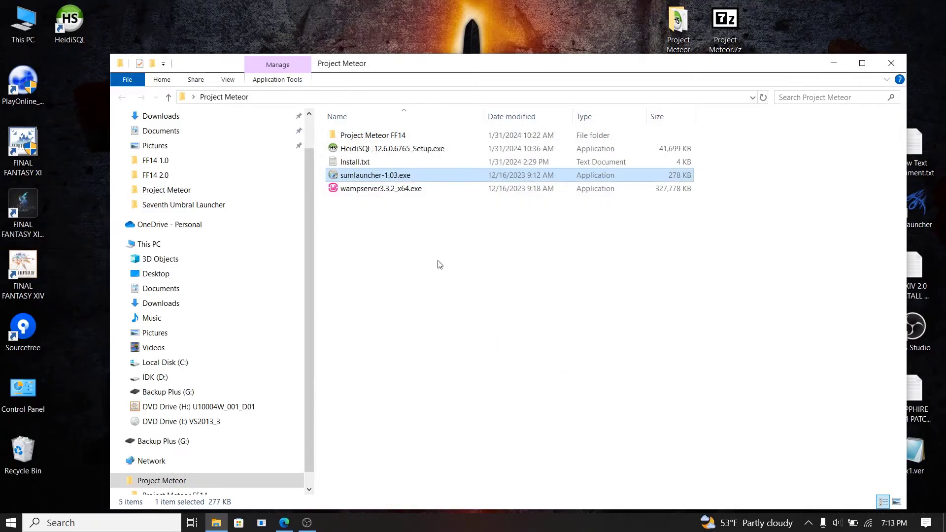
double_click(354, 188)
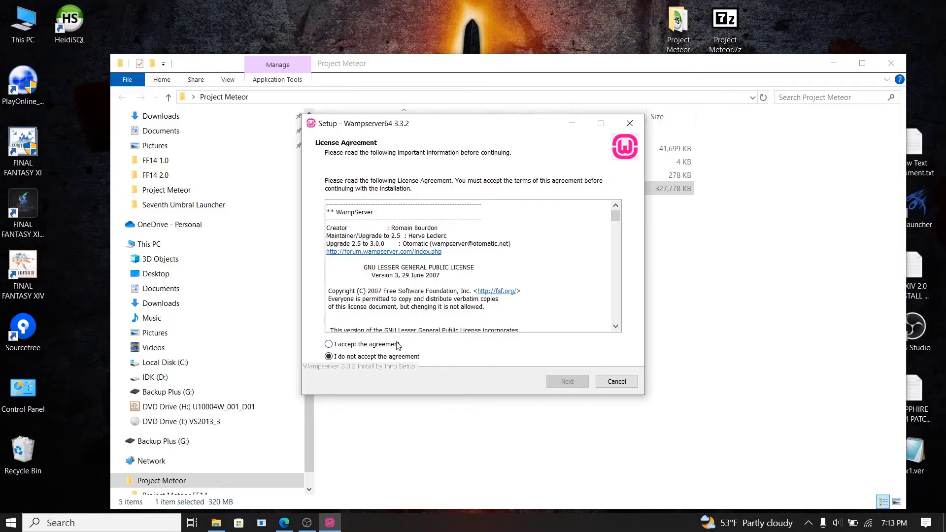
Step: Accept the licence and start installing Wampserver64 3.3.2 into c:\wamp64
click(397, 344)
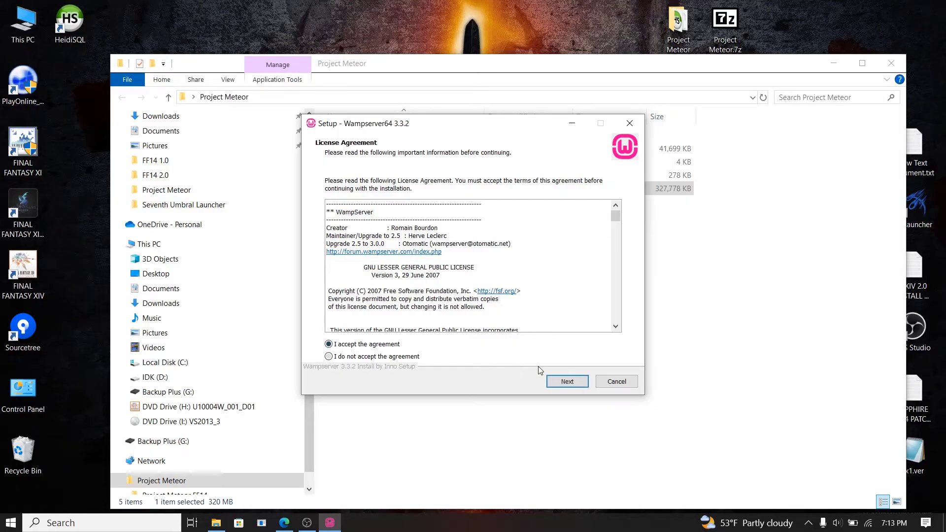
click(567, 382)
click(567, 382)
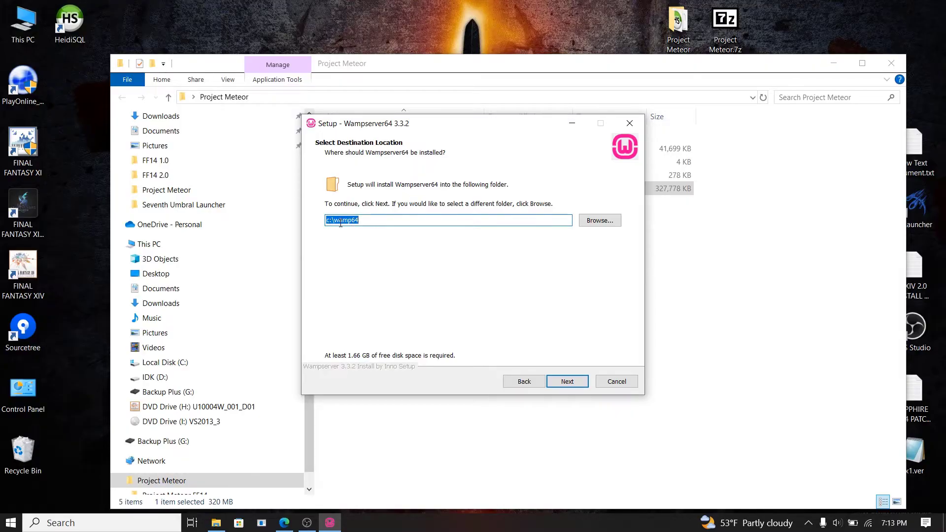
click(358, 221)
click(572, 383)
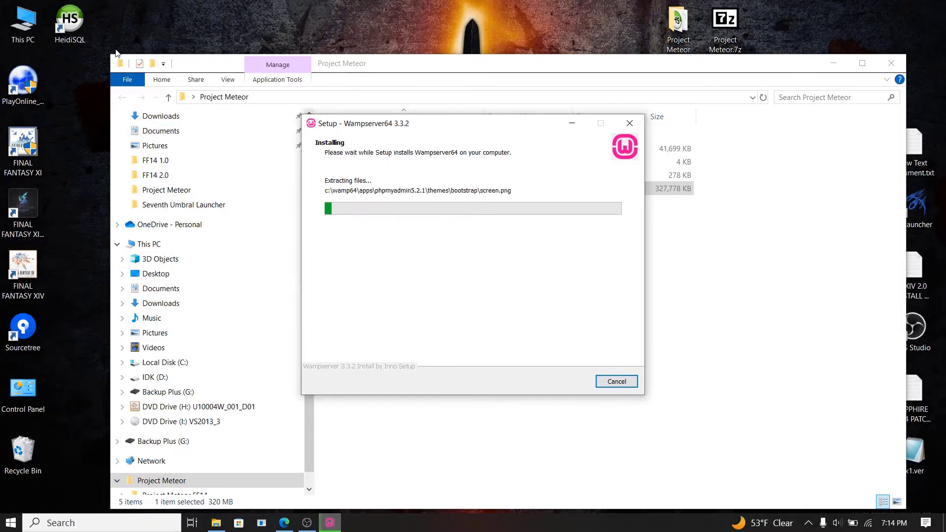
click(84, 524)
Step: Copy the Seventh Umbral Launcher shortcut from its Start Menu folder to the desktop, then close that folder
text(sev)
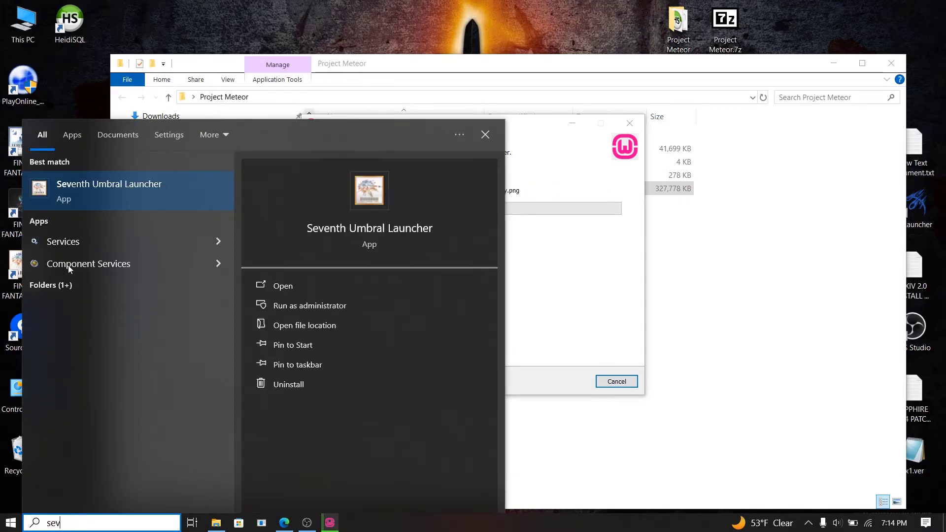
right_click(128, 185)
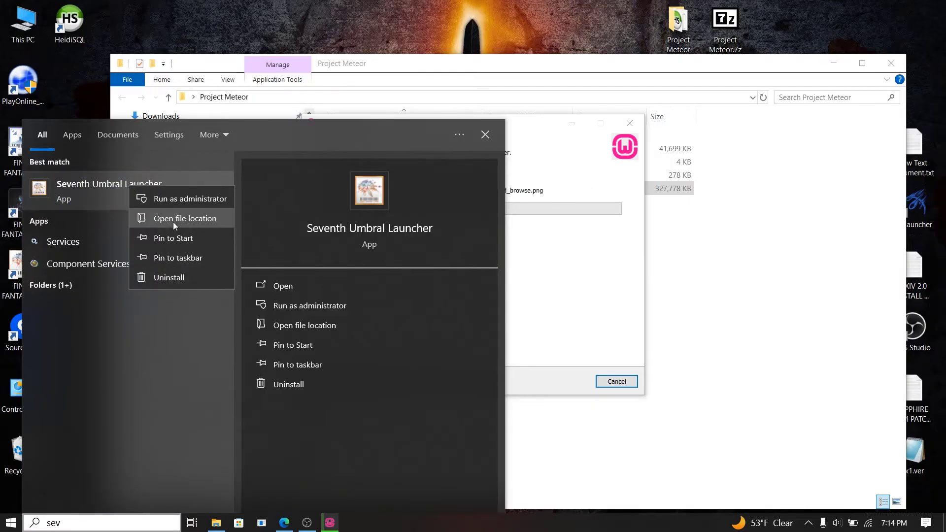
click(173, 220)
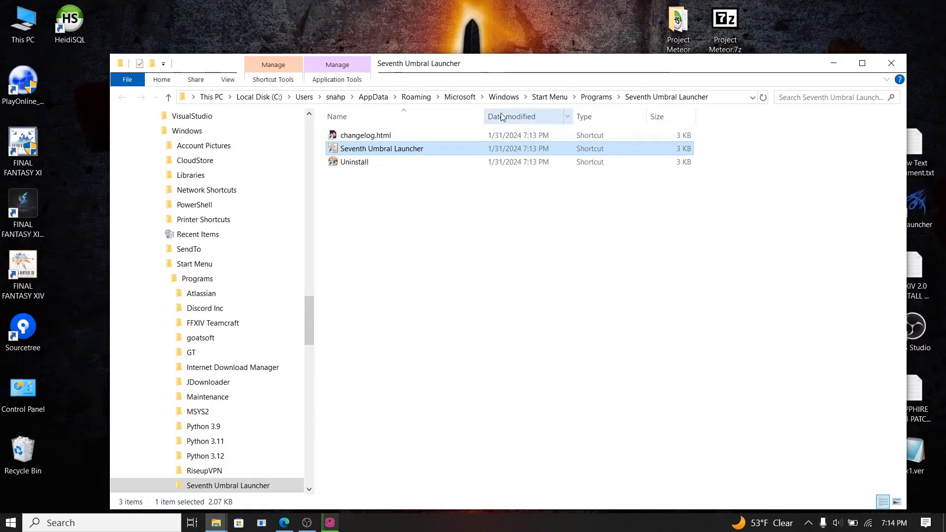
drag(487, 69, 620, 55)
drag(542, 135, 72, 112)
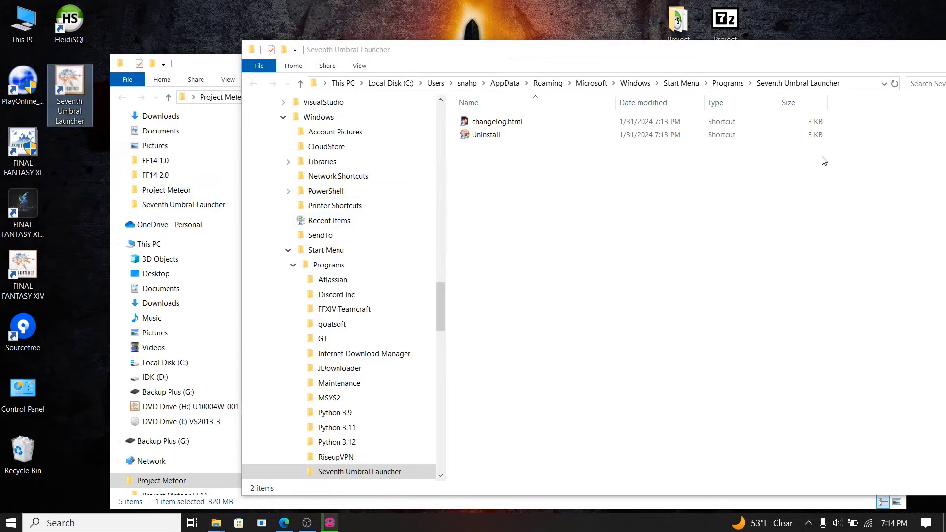
drag(848, 50, 629, 64)
click(804, 65)
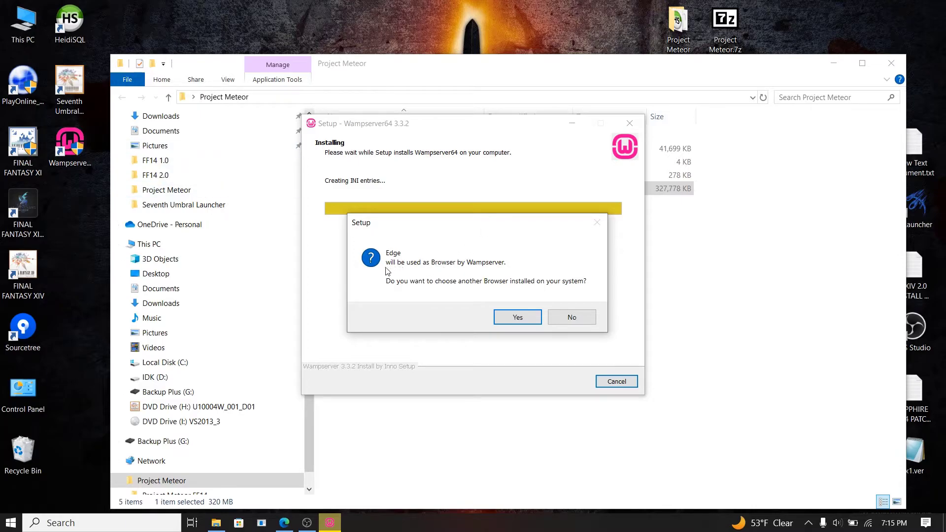
Step: Keep Notepad as the text editor, finish Wampserver 3.3.2 setup, and close the Project Meteor window
click(574, 318)
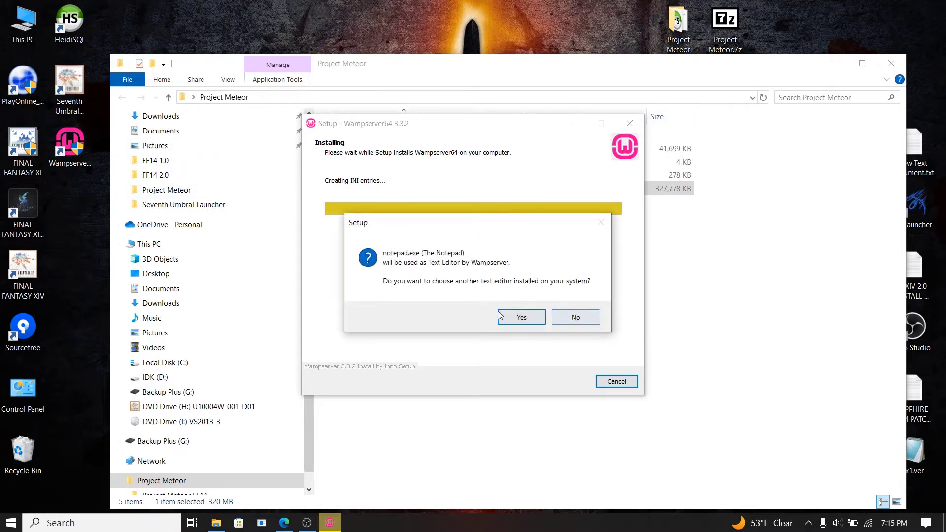
click(594, 320)
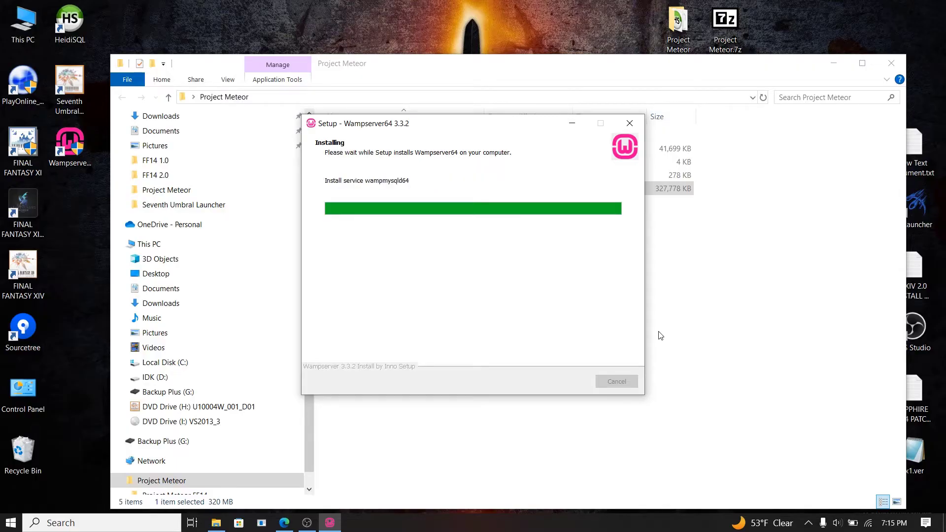
click(588, 379)
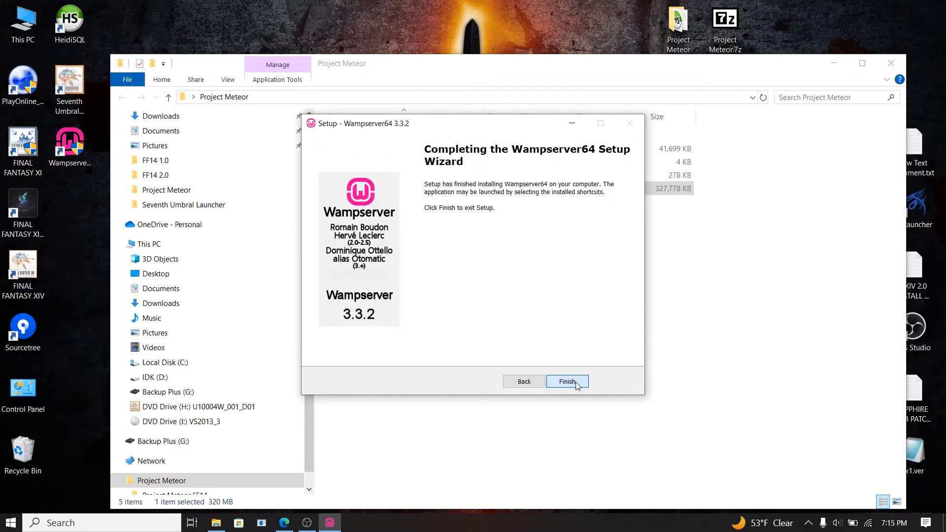
click(578, 386)
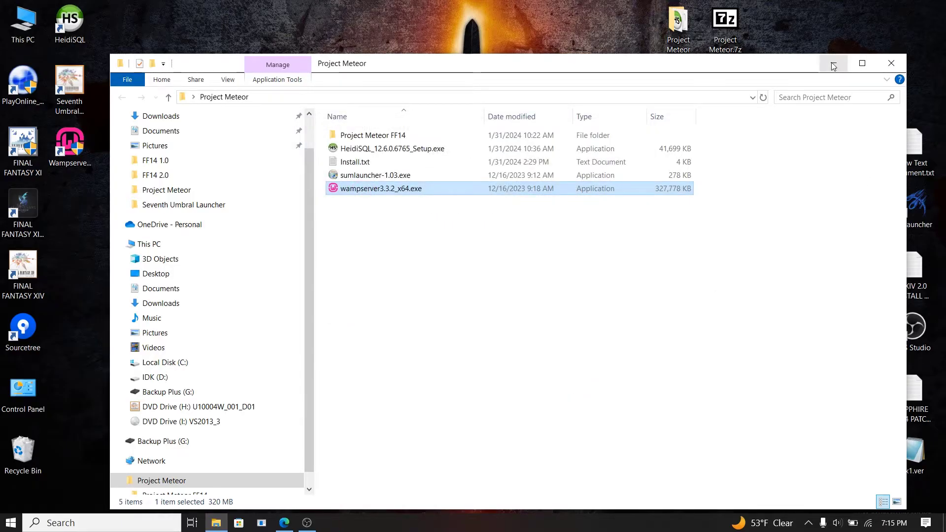
click(891, 63)
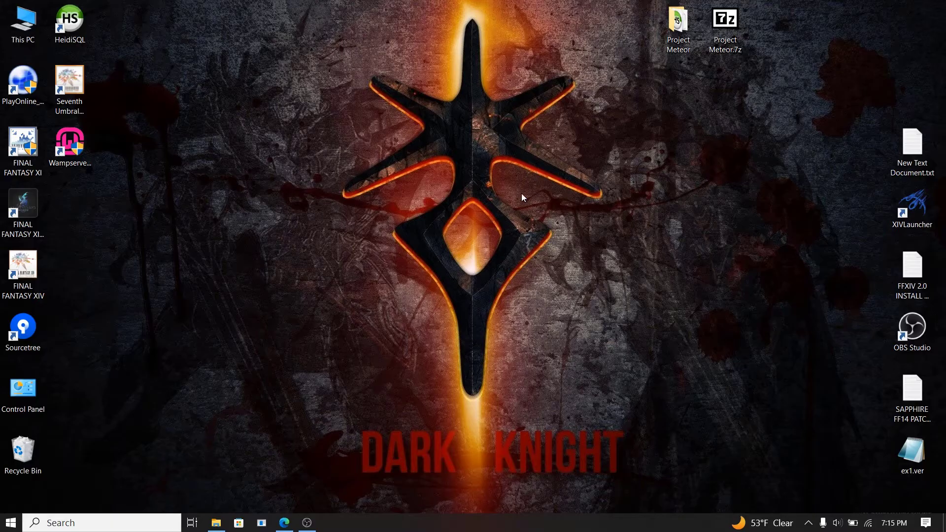
Step: Launch Wampserver from its desktop shortcut so mariadb64, mysqld64 and apache64 start
double_click(84, 156)
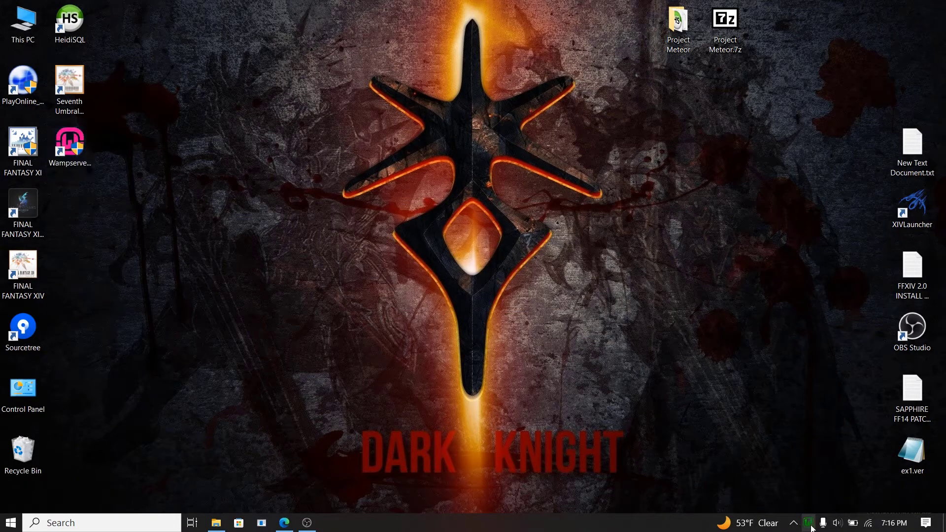
Step: Open MySQL's my.ini from the Wampserver tray, select the ;sql_mode line, and reopen Project Meteor
click(808, 523)
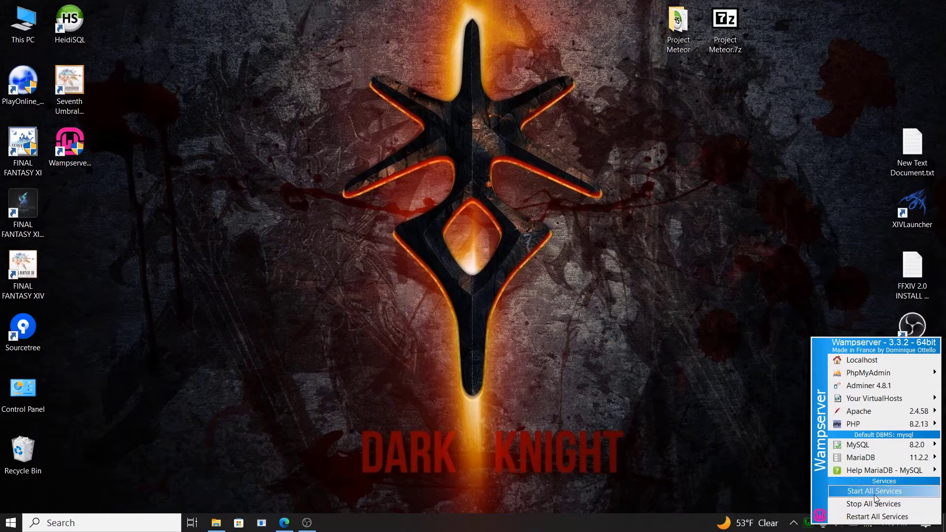
mouse_move(879, 444)
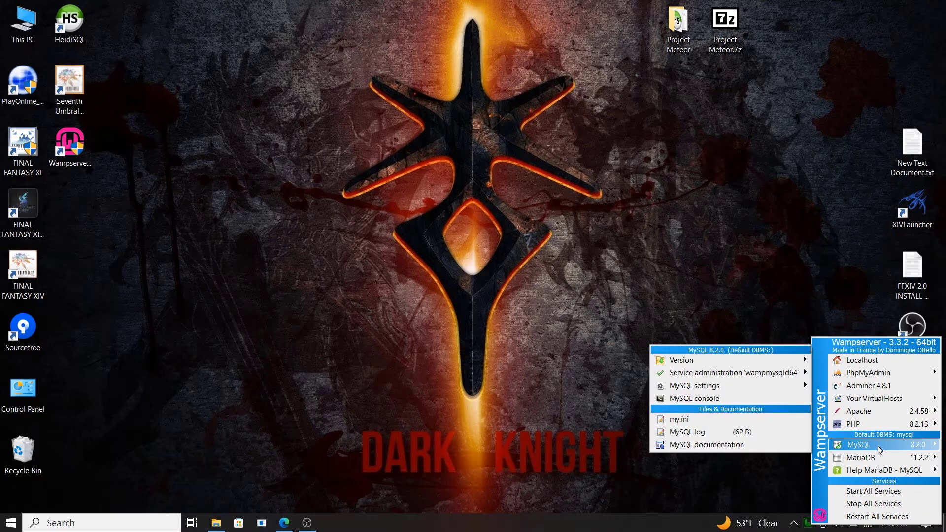
click(717, 421)
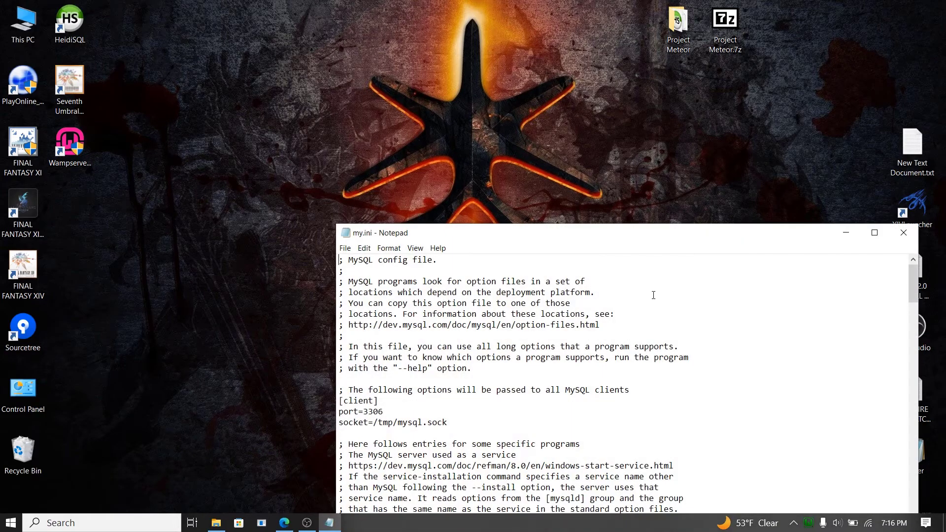
drag(519, 232, 301, 95)
scroll(324, 207, down, 20)
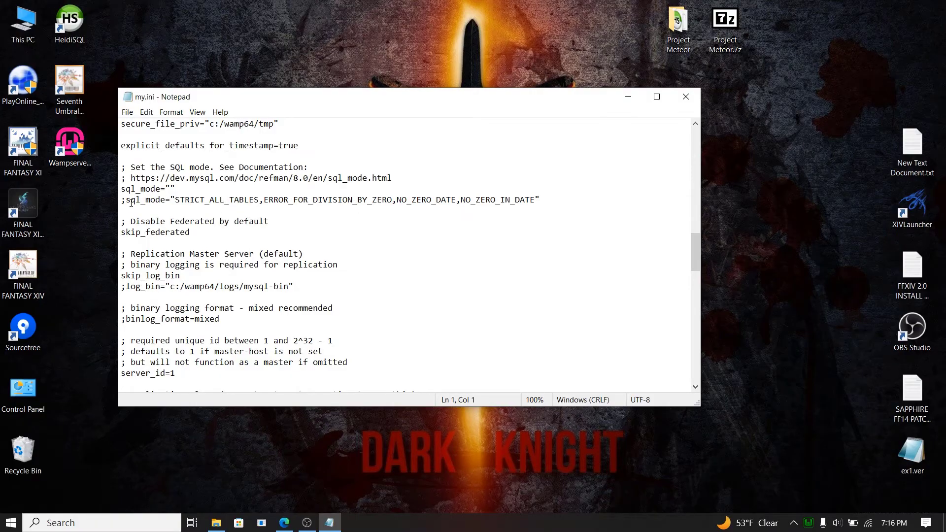
drag(121, 202, 225, 208)
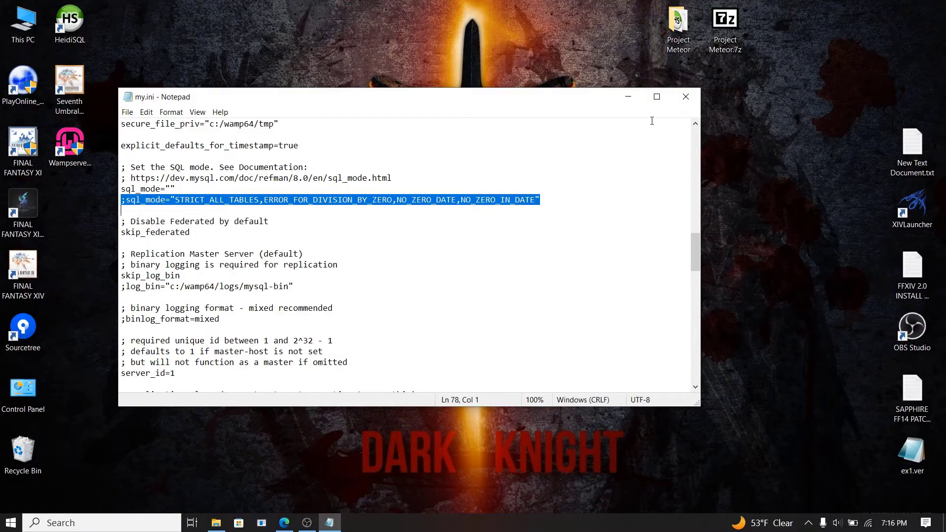
drag(595, 101, 539, 101)
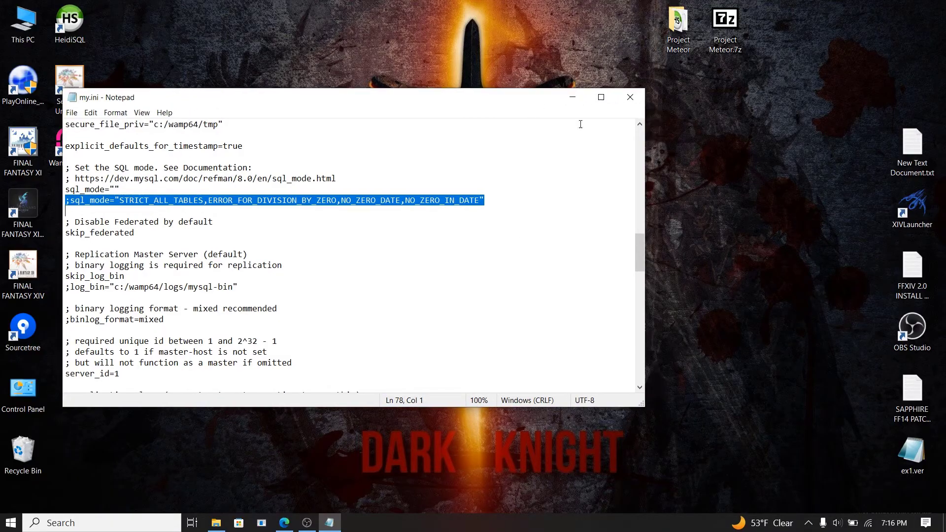
double_click(685, 30)
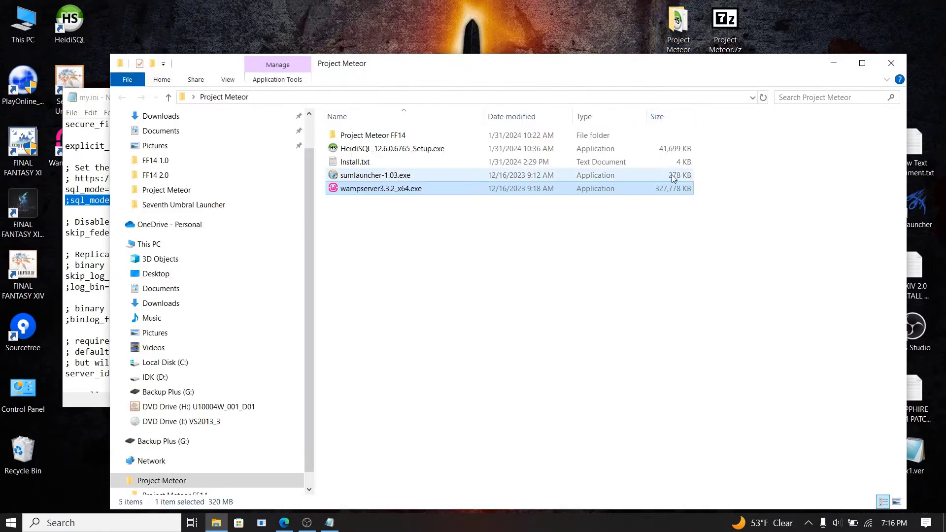
Step: Open Install.txt beside my.ini and scroll to its sql_mode instructions
double_click(355, 162)
drag(656, 191, 580, 90)
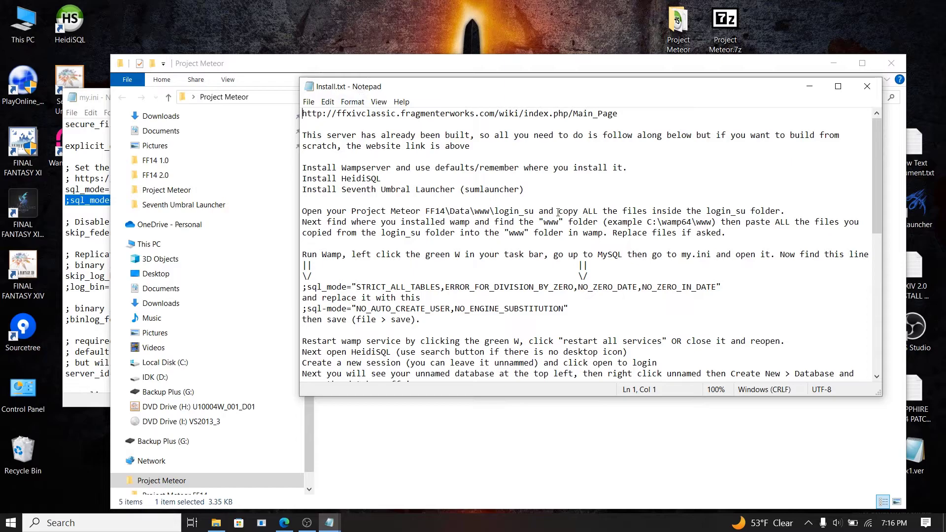
scroll(718, 234, down, 3)
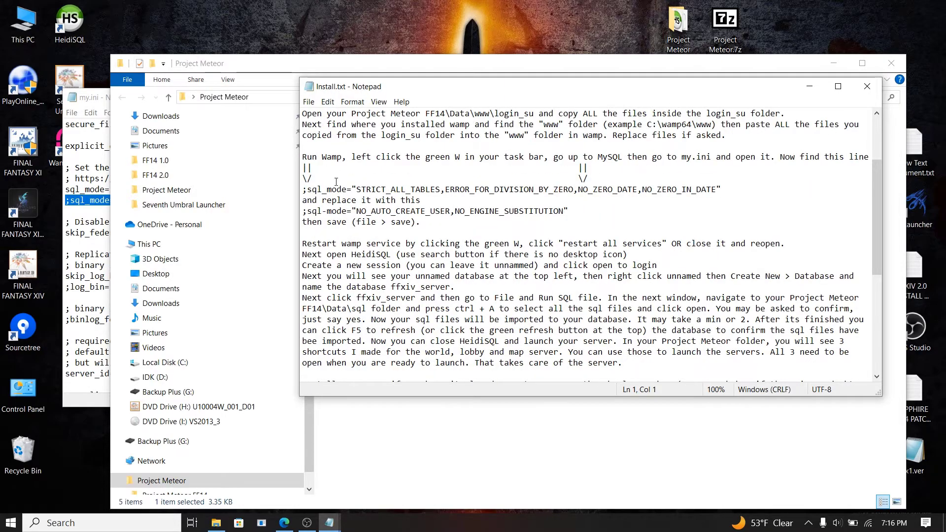
click(305, 168)
drag(311, 189, 519, 190)
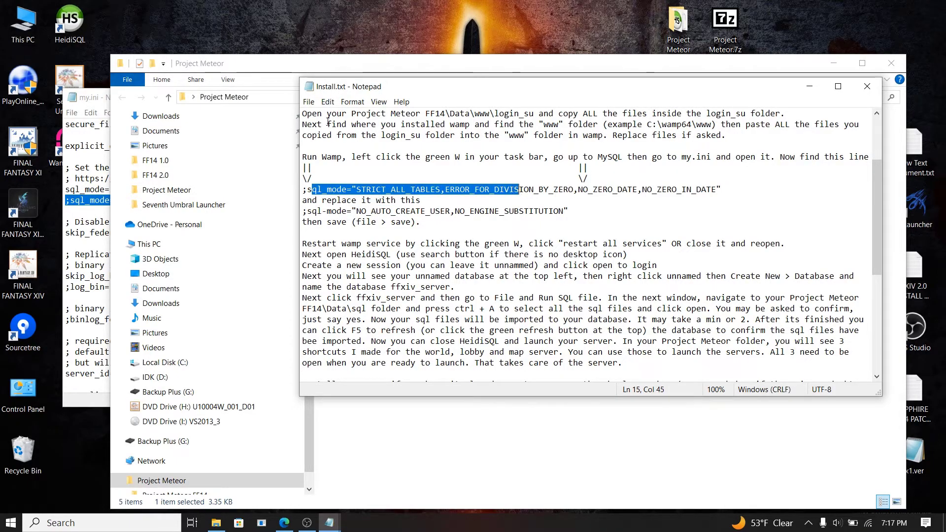
Step: Select my.ini's ;sql_mode line, then select the replacement ;sql-mode line in Install.txt
click(837, 63)
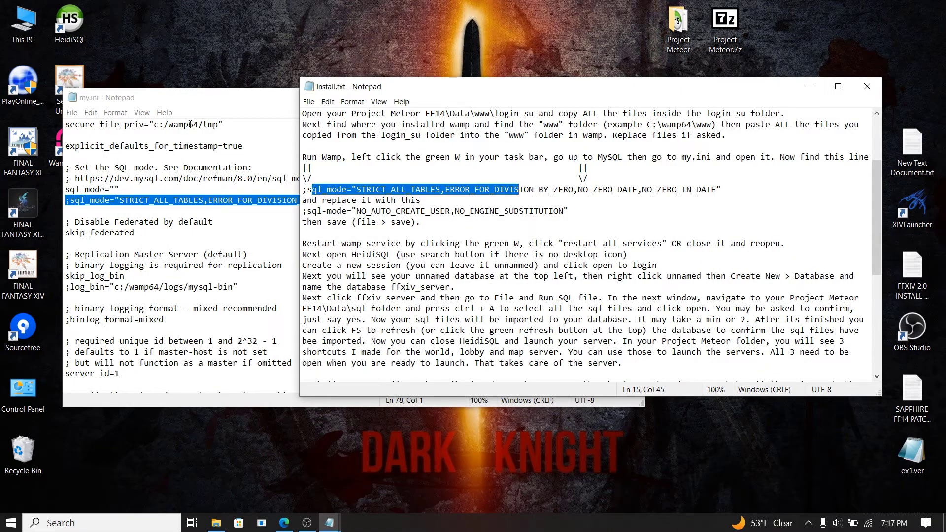
drag(244, 145, 176, 156)
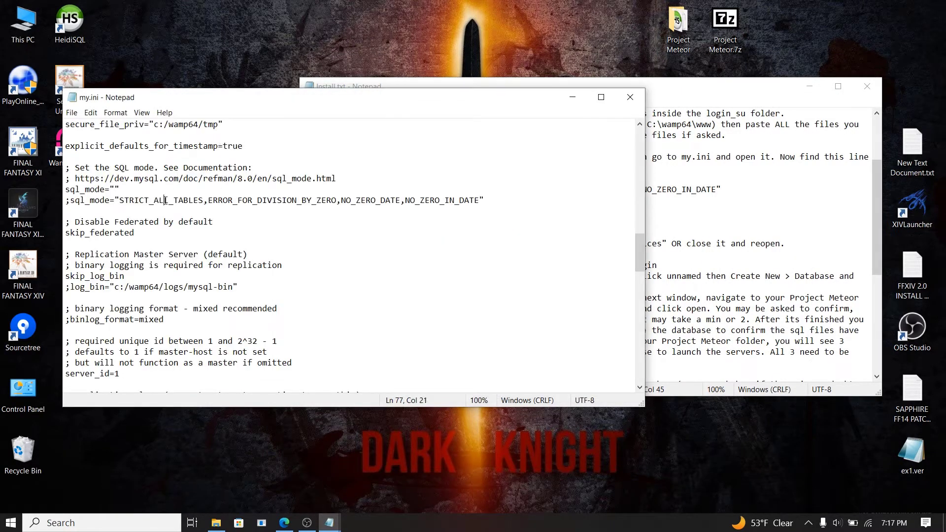
triple_click(264, 205)
click(746, 102)
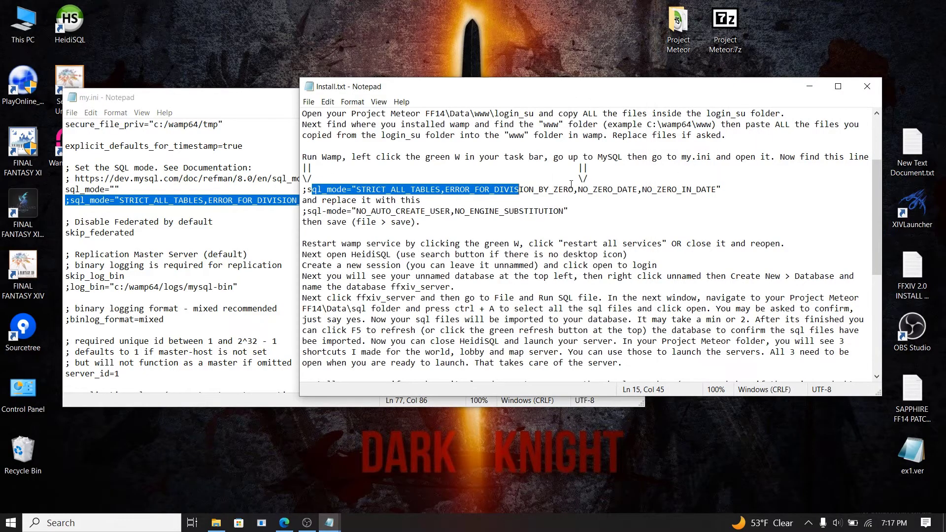
drag(413, 189, 556, 190)
click(596, 207)
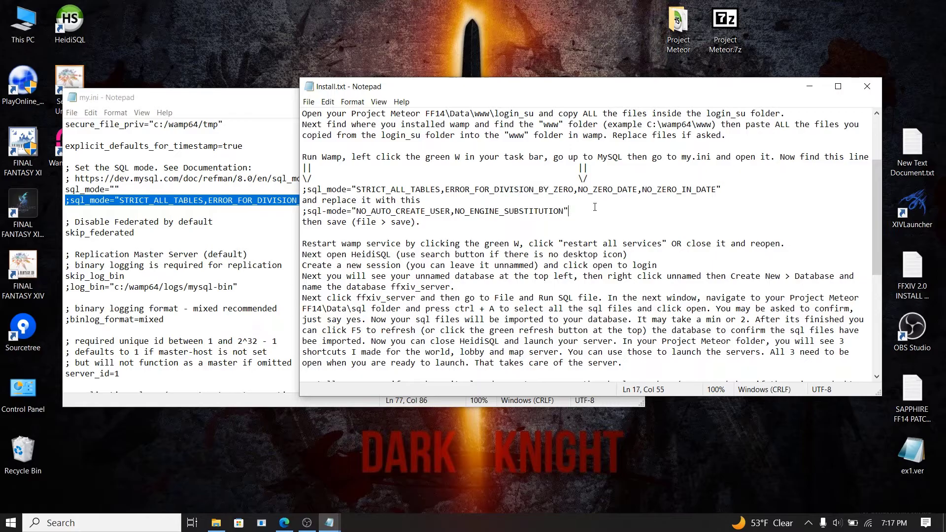
drag(569, 211, 304, 211)
key(ctrl+c)
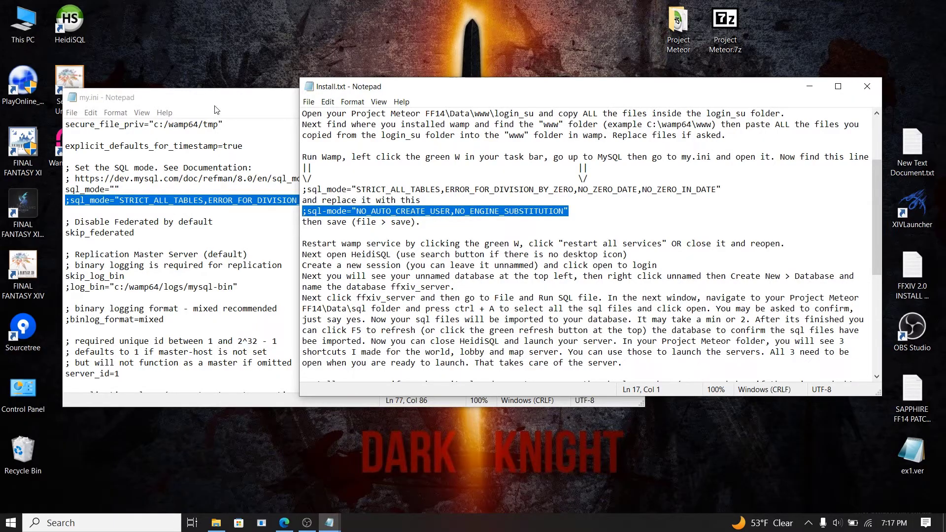
Step: Paste ;sql-mode="NO_AUTO_CREATE_USER,NO_ENGINE_SUBSTITUTION" over my.ini's ;sql_mode line and save
click(212, 169)
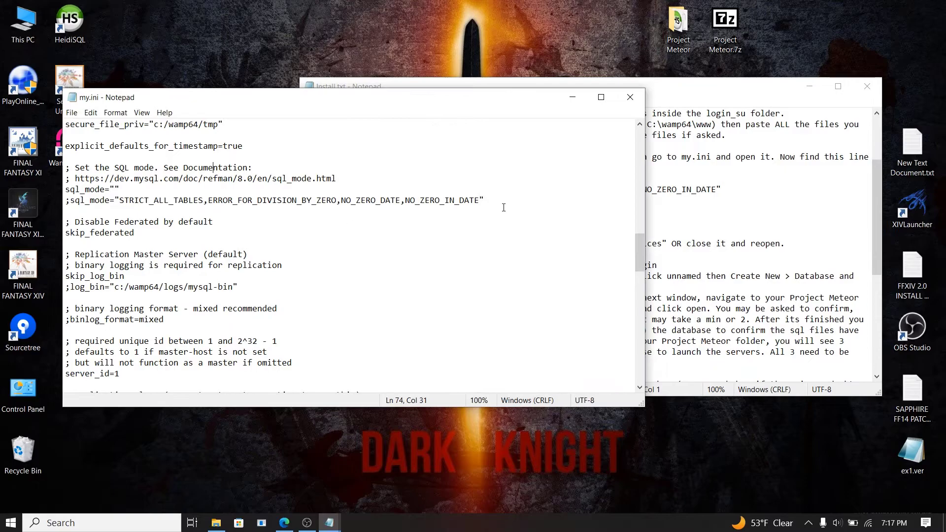
drag(506, 201, 66, 204)
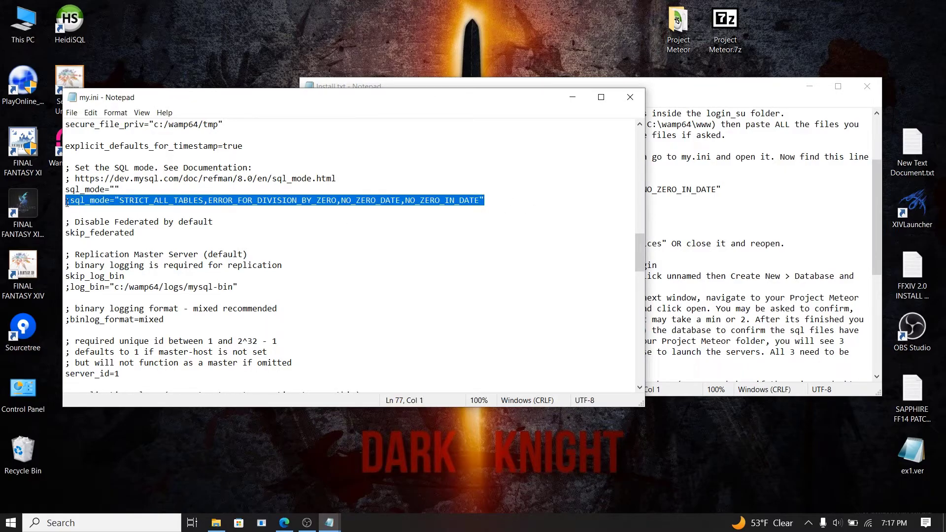
key(ctrl+v)
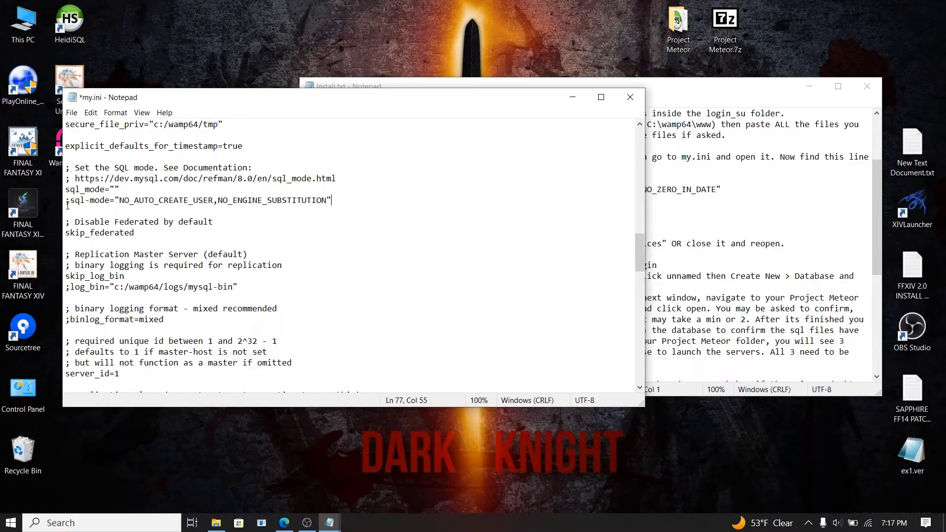
click(73, 113)
click(87, 161)
Step: Close my.ini and minimize the Install.txt Notepad window
click(633, 103)
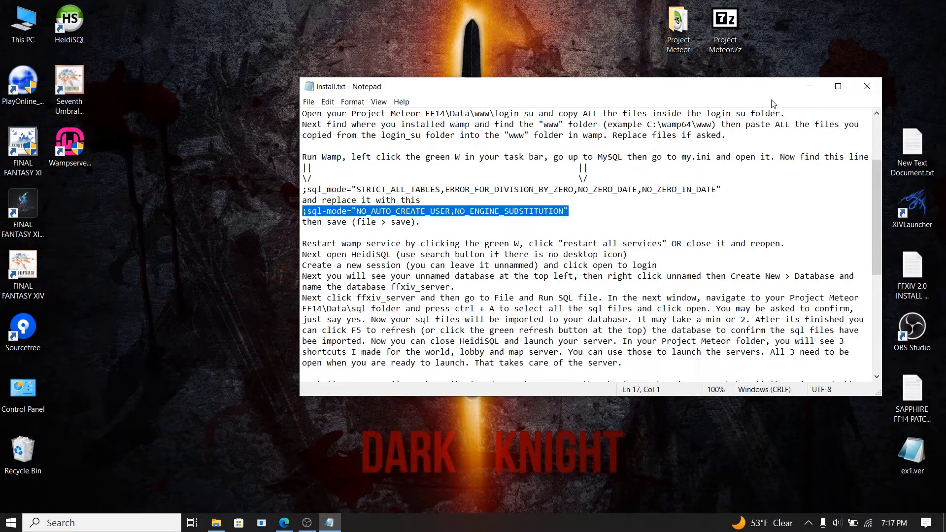
drag(730, 92, 670, 93)
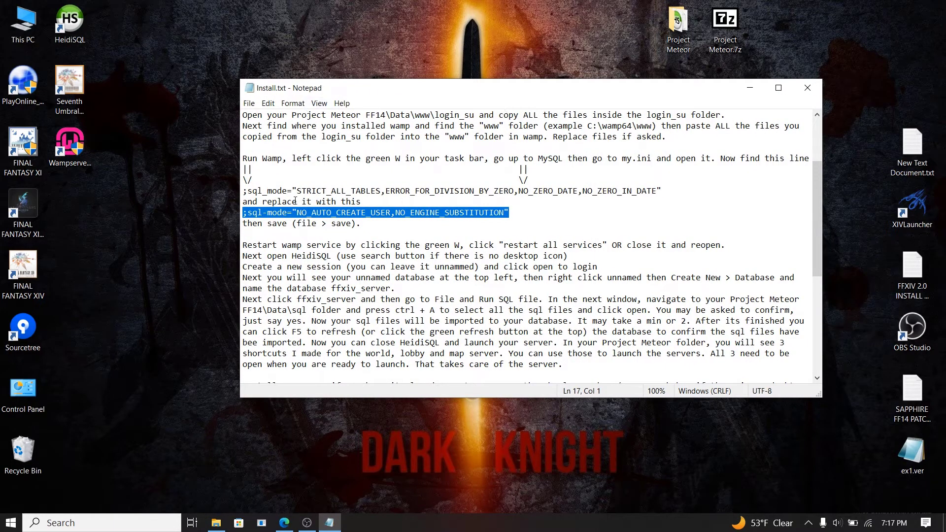
click(750, 92)
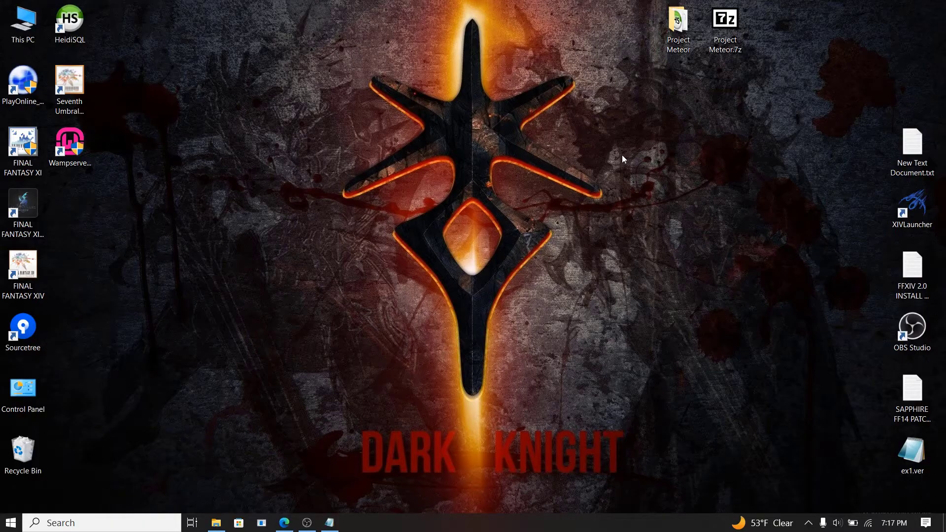
Step: Go to Project Meteor FF14\Data\www\login_su and copy all 17 of its items
double_click(685, 38)
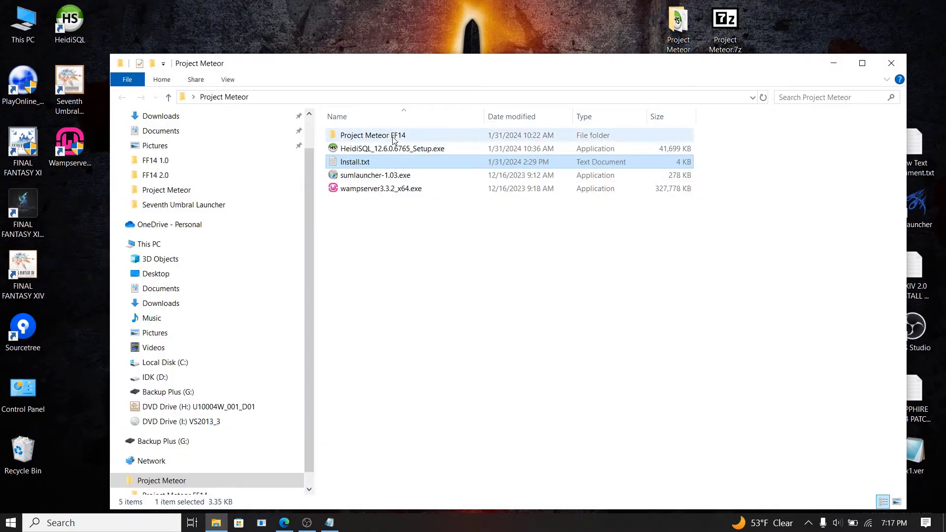
double_click(393, 139)
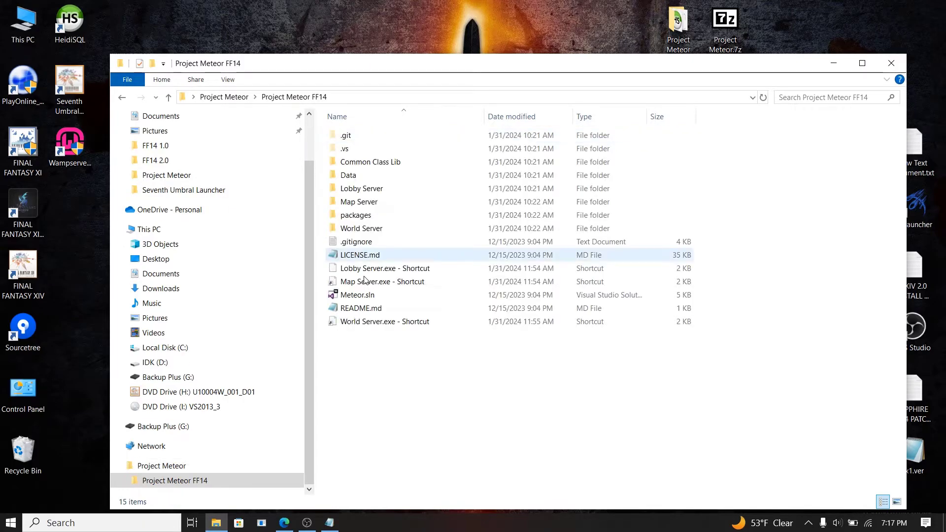
double_click(361, 176)
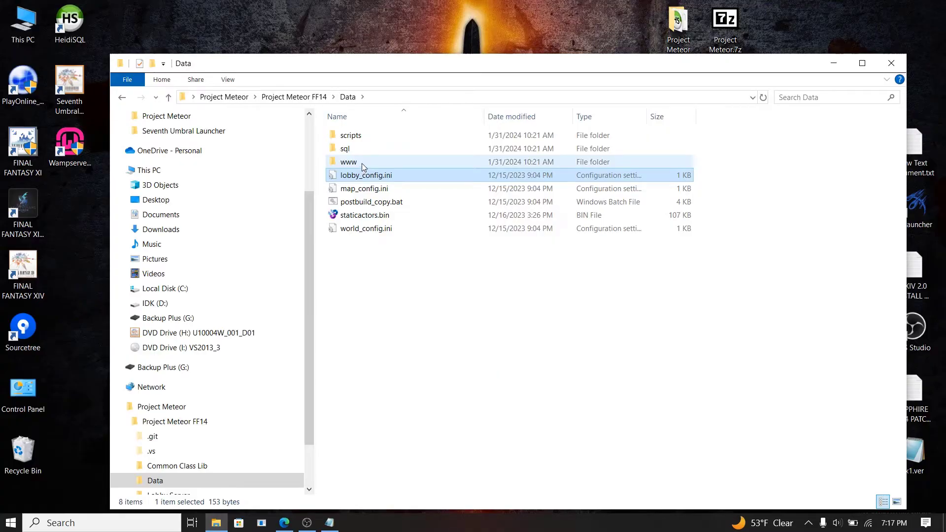
double_click(362, 163)
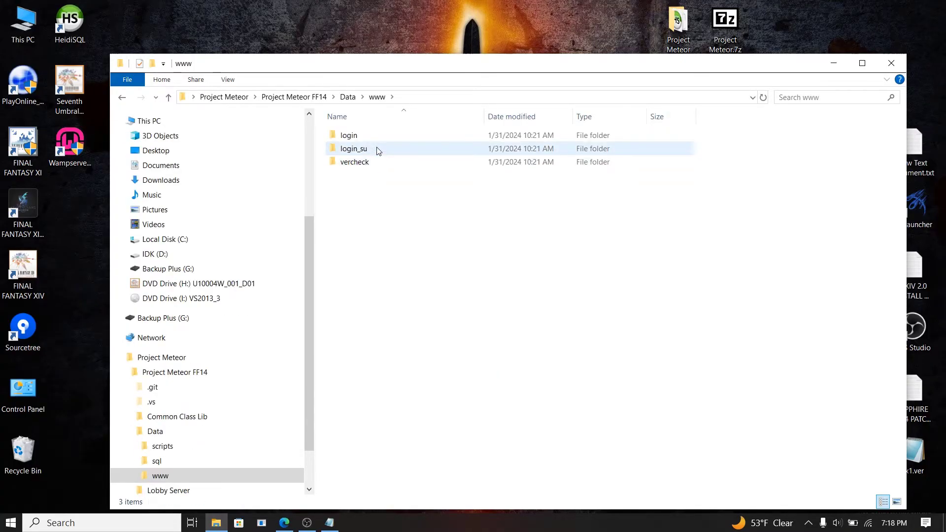
double_click(353, 148)
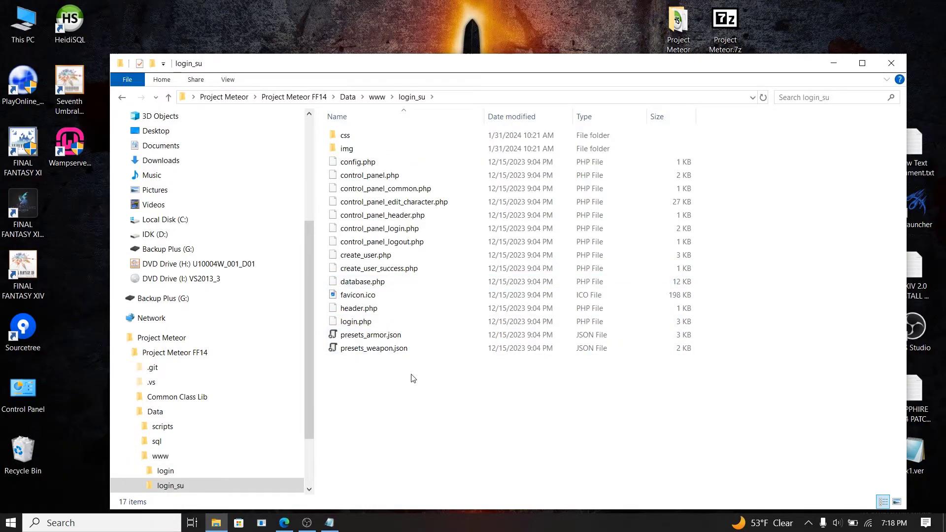
key(ctrl+a)
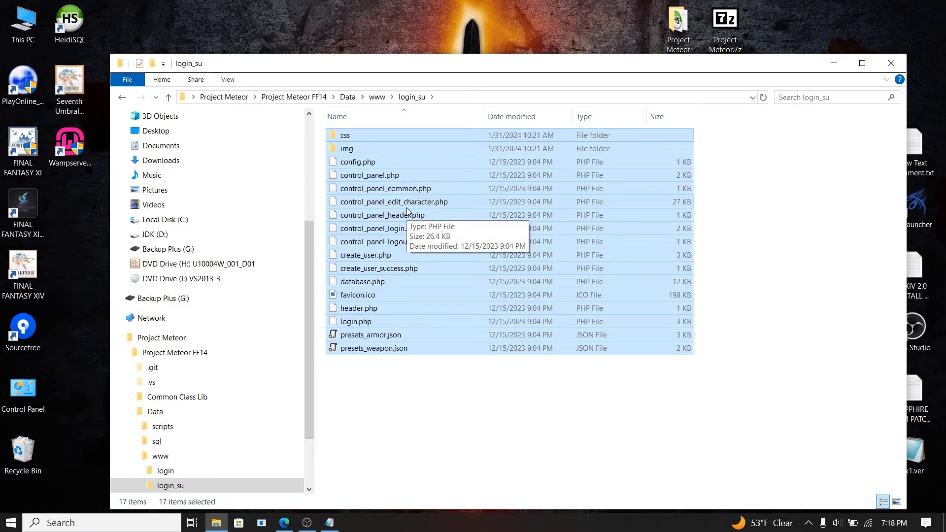
right_click(406, 209)
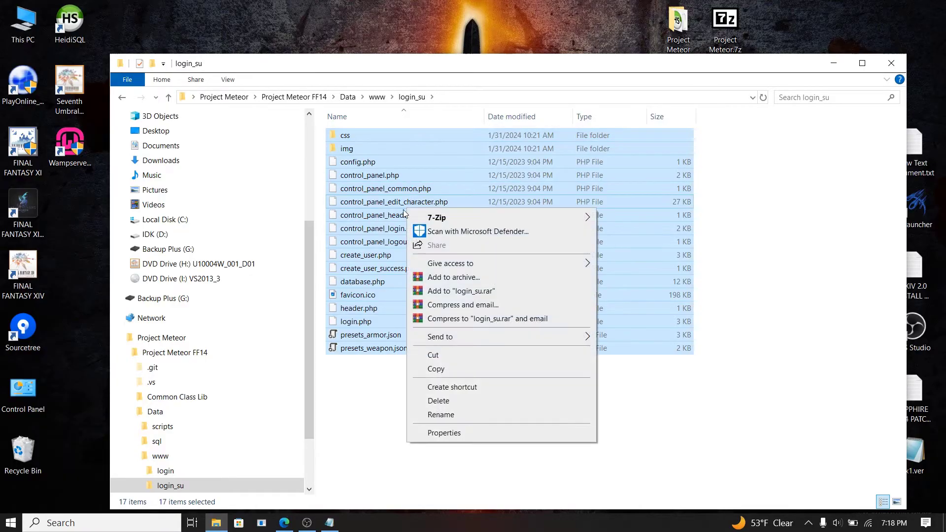
click(446, 371)
drag(311, 354, 309, 325)
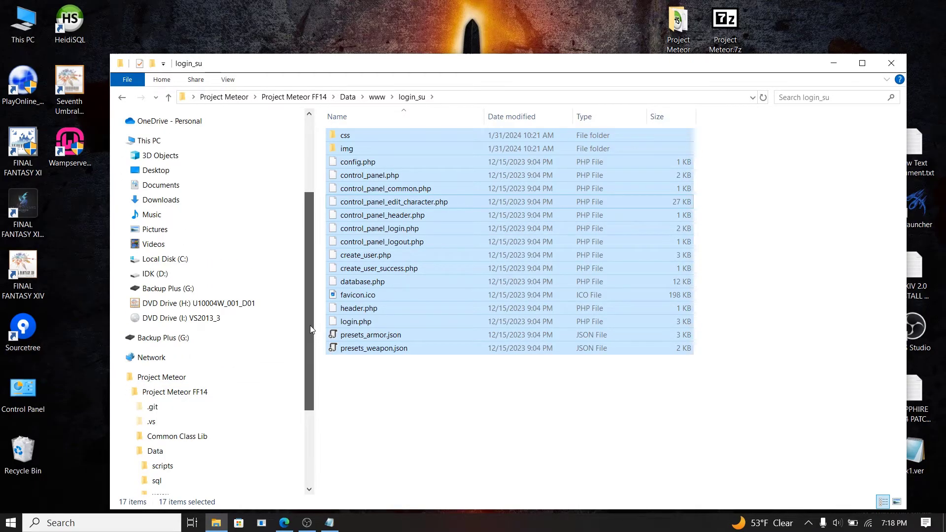
Step: Paste the login_su files into C:\wamp64\www, replacing favicon.ico, then close Explorer
click(169, 262)
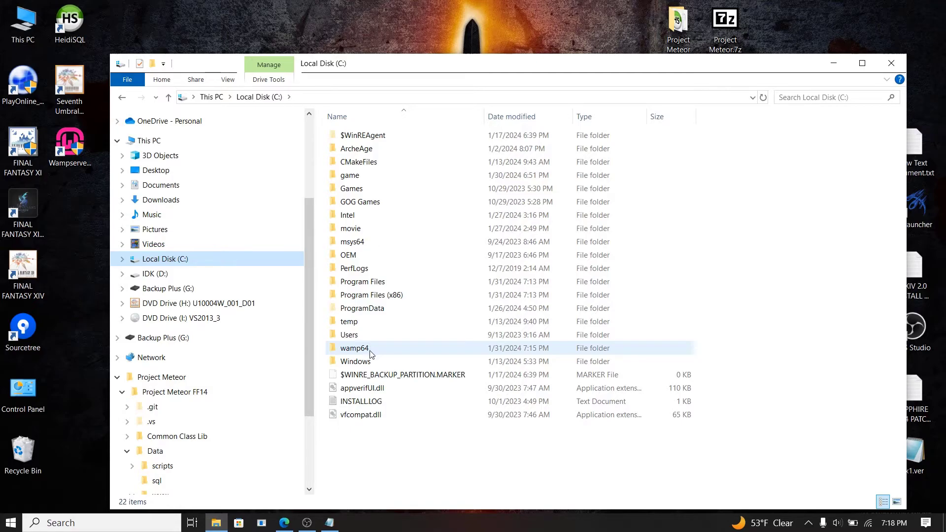
double_click(355, 348)
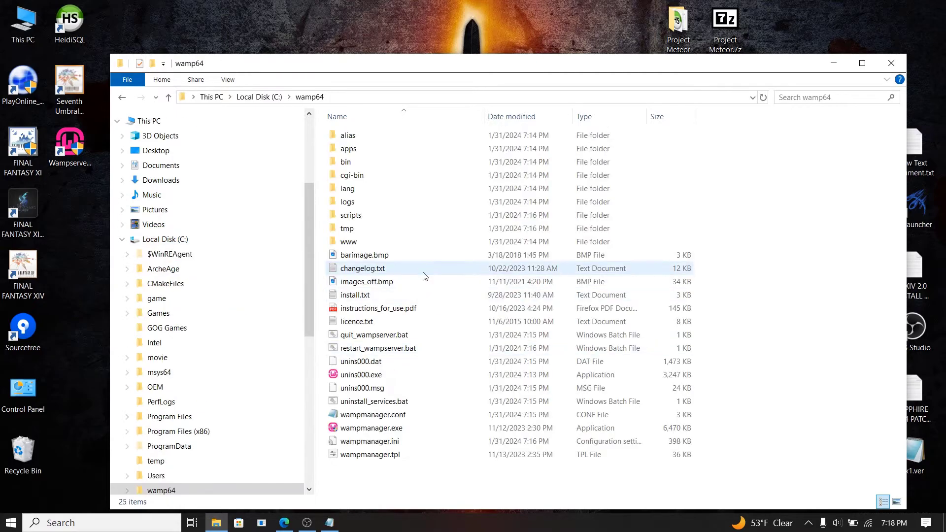
double_click(371, 247)
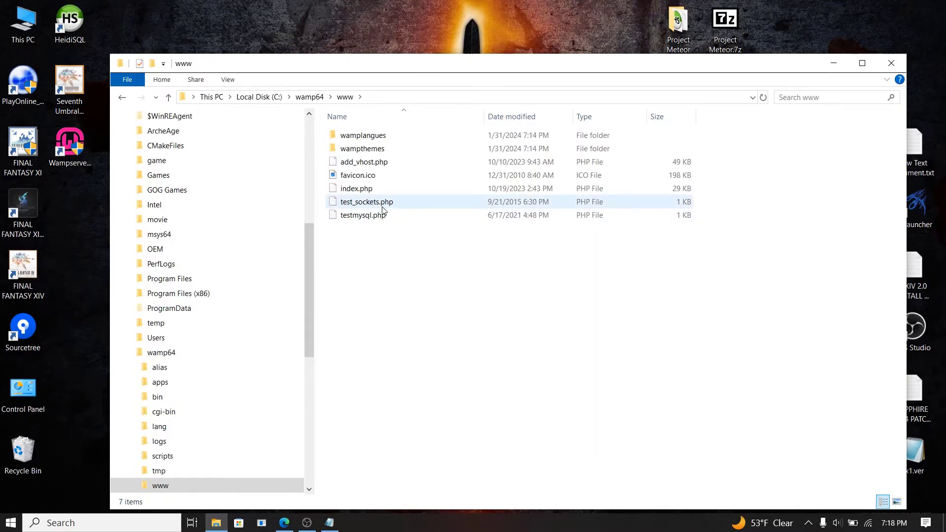
right_click(419, 316)
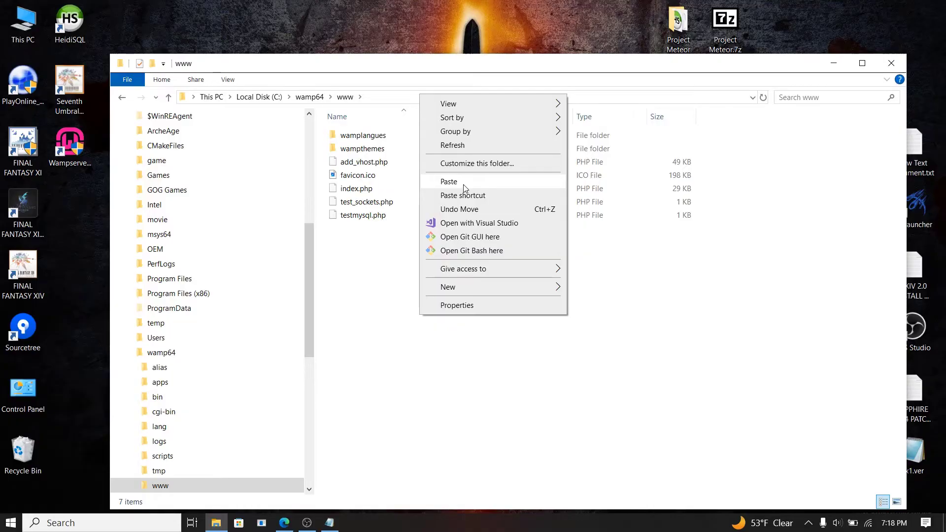
click(448, 182)
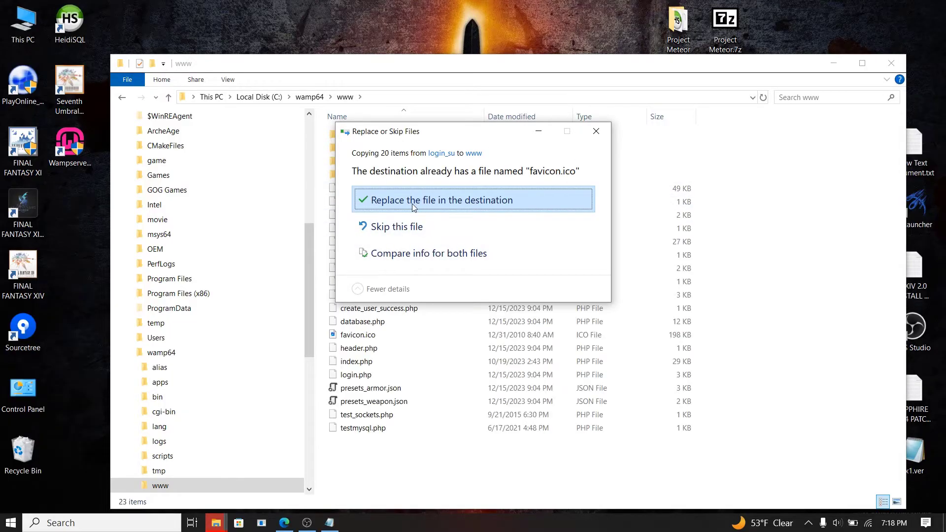
click(413, 201)
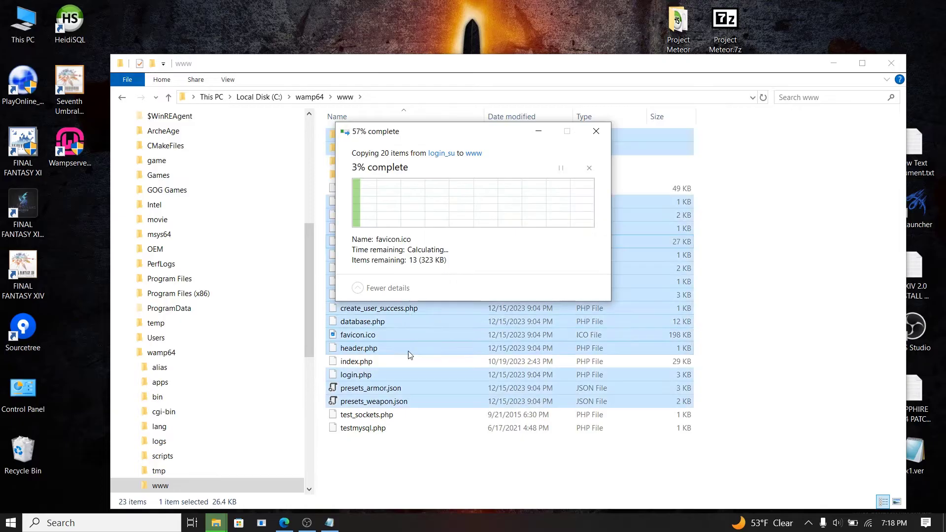
click(427, 479)
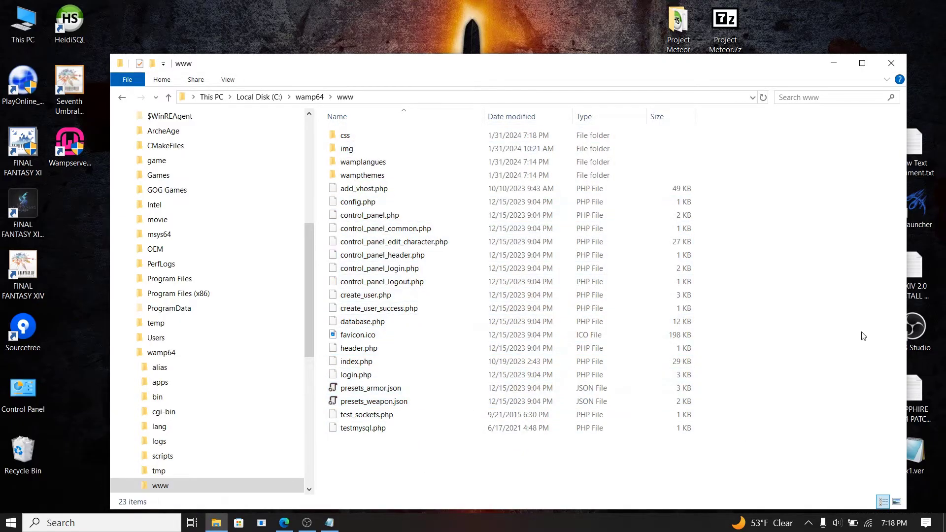
click(895, 70)
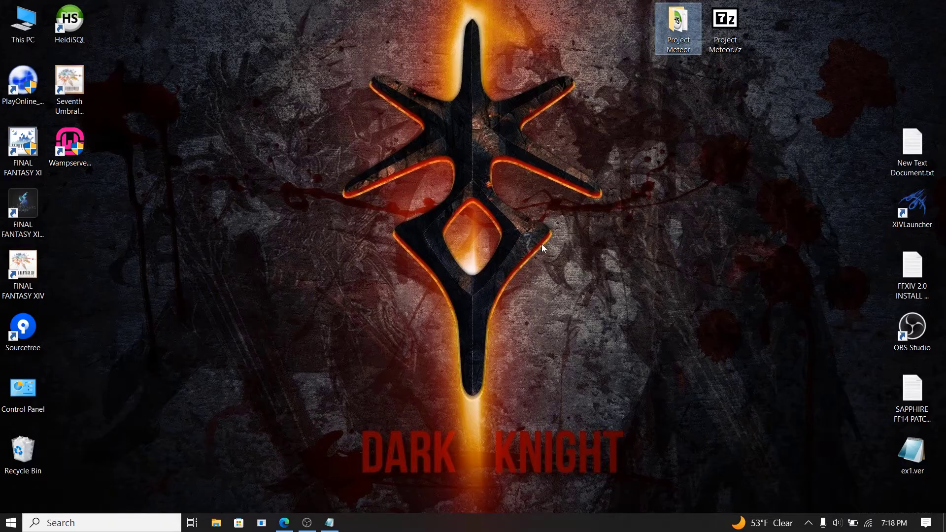
Step: Launch HeidiSQL and open a new session to 127.0.0.1 as root on port 3306
double_click(70, 25)
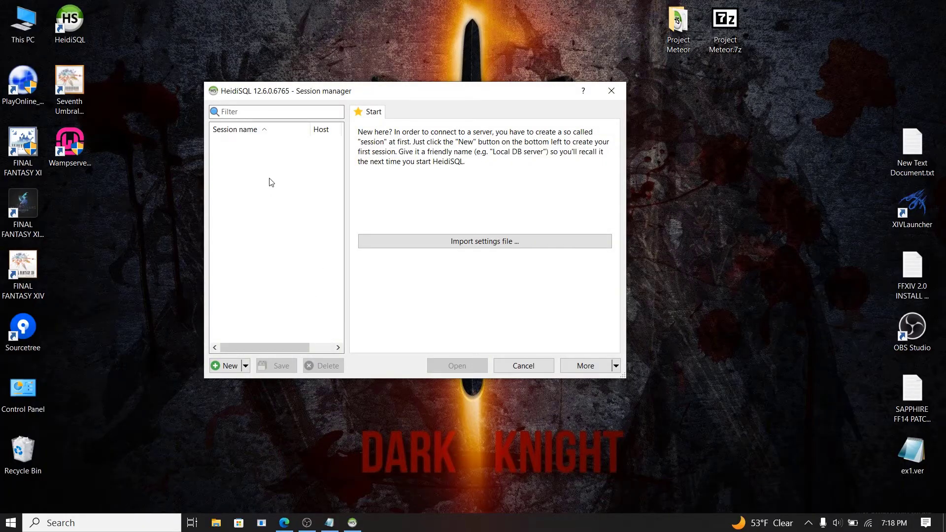
click(232, 366)
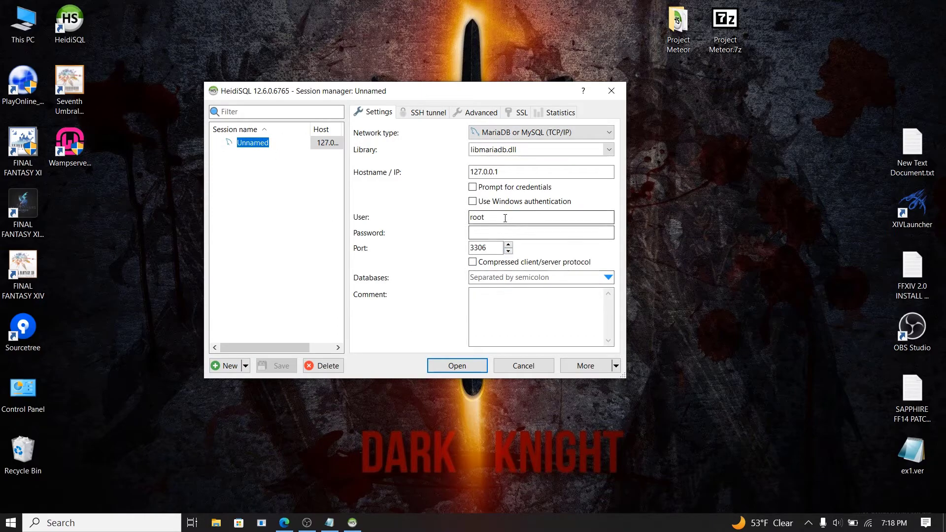
click(485, 218)
double_click(485, 218)
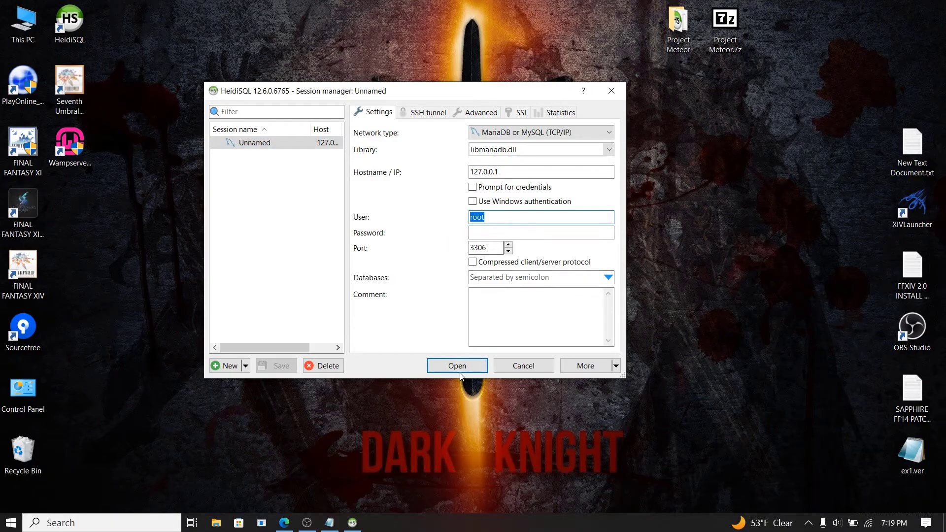
key(Tab)
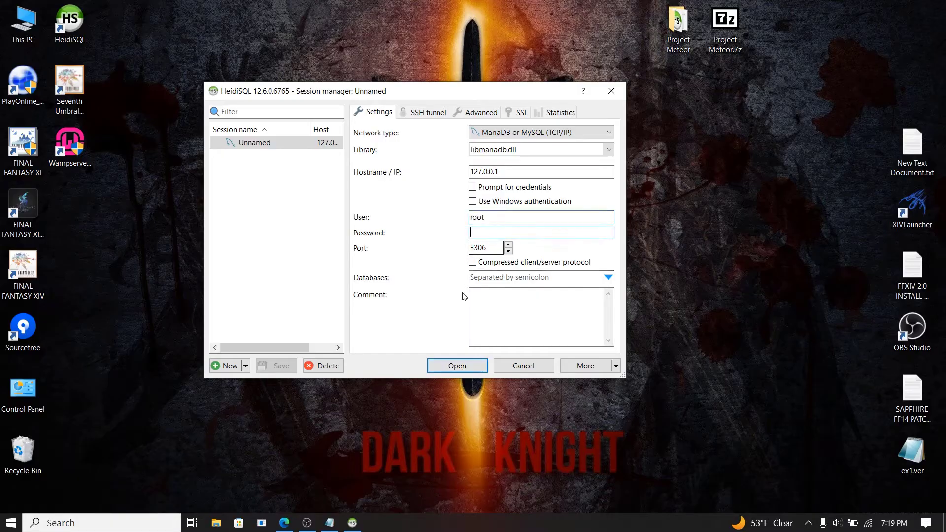
click(455, 368)
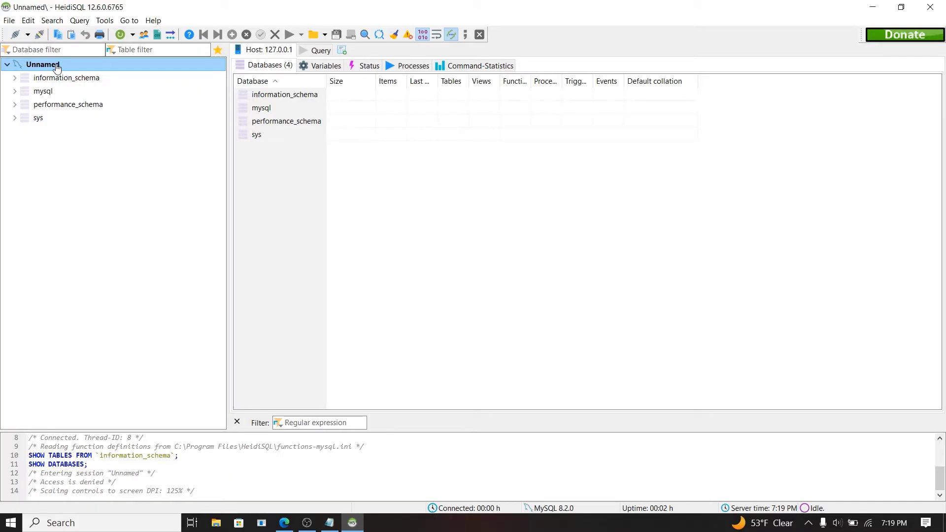
Step: Create a database named ffxiv_server from the connection's context menu and select it
right_click(56, 65)
mouse_move(118, 126)
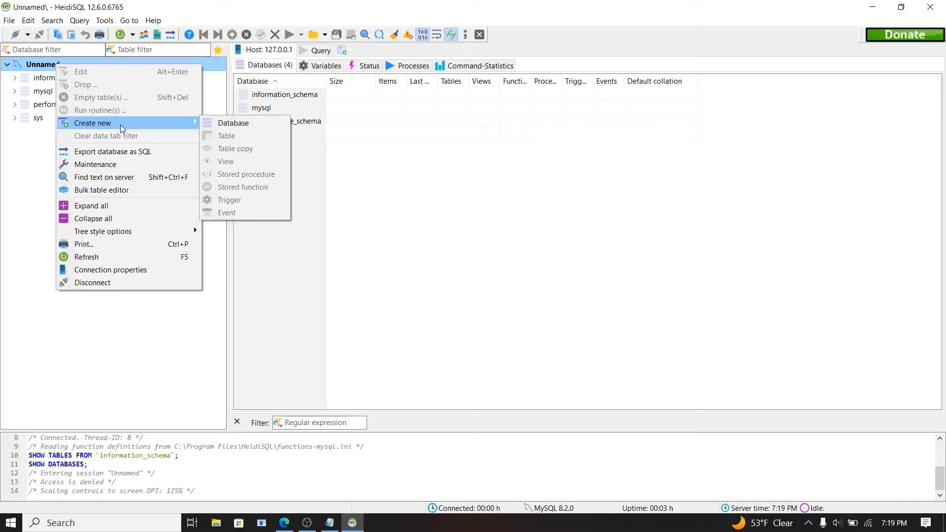
click(239, 123)
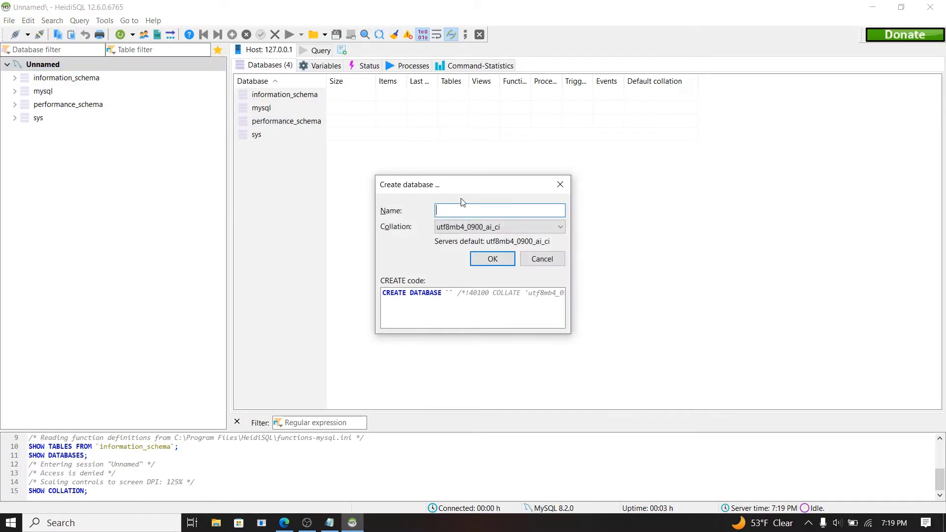
text(ffxiv_server)
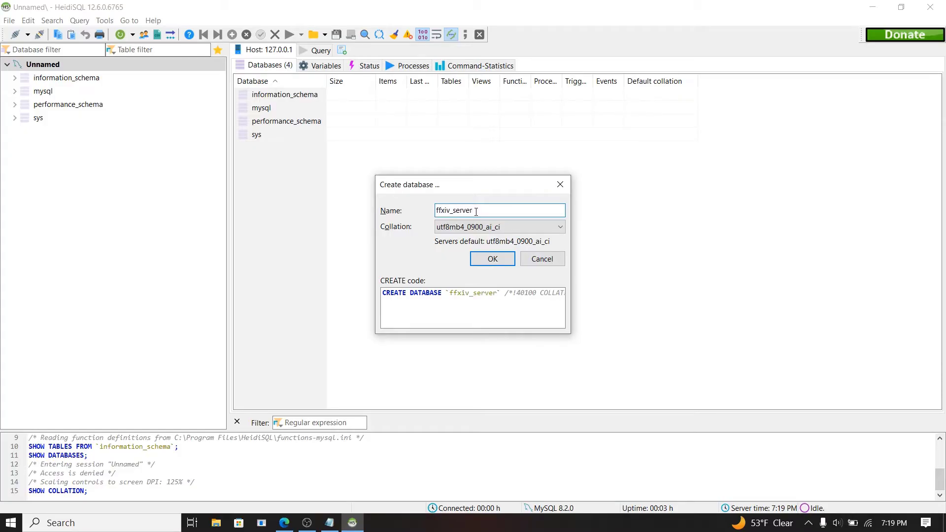
click(495, 259)
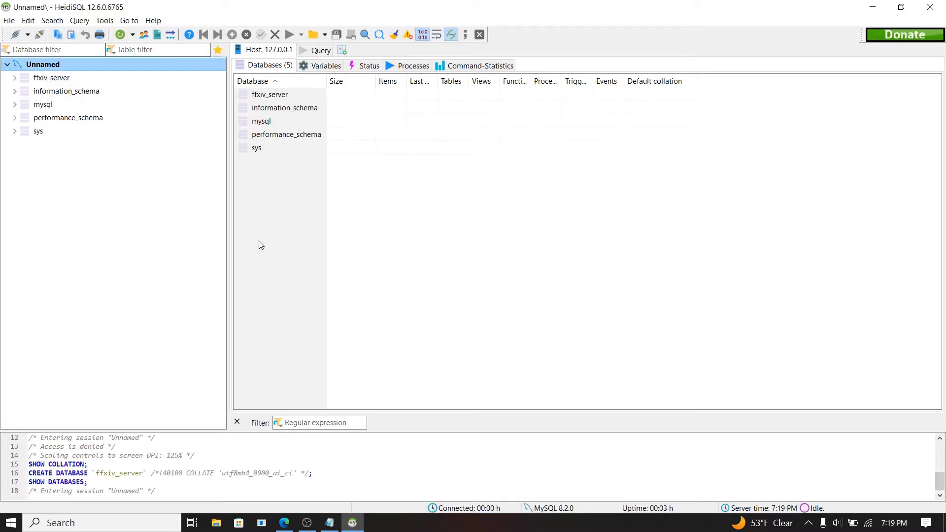
click(58, 80)
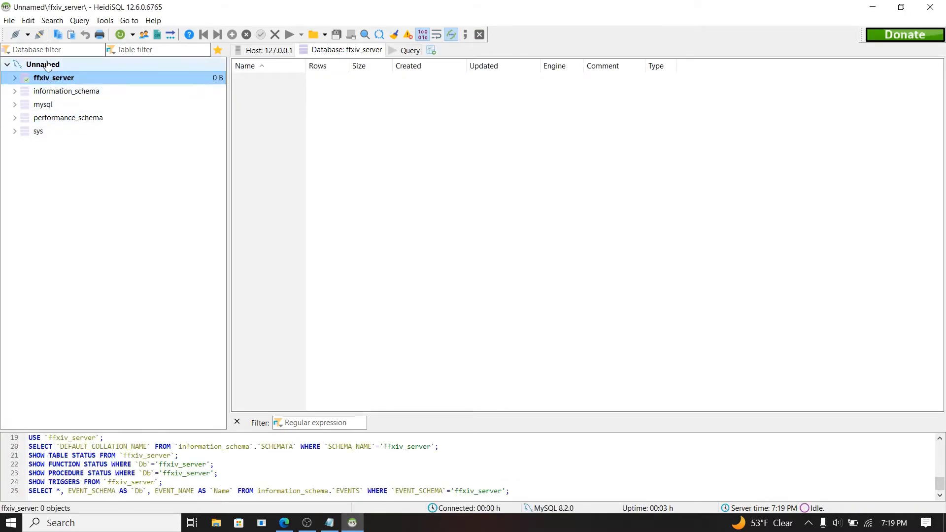
Step: Start Load SQL file from the File menu and browse to the Desktop
click(8, 20)
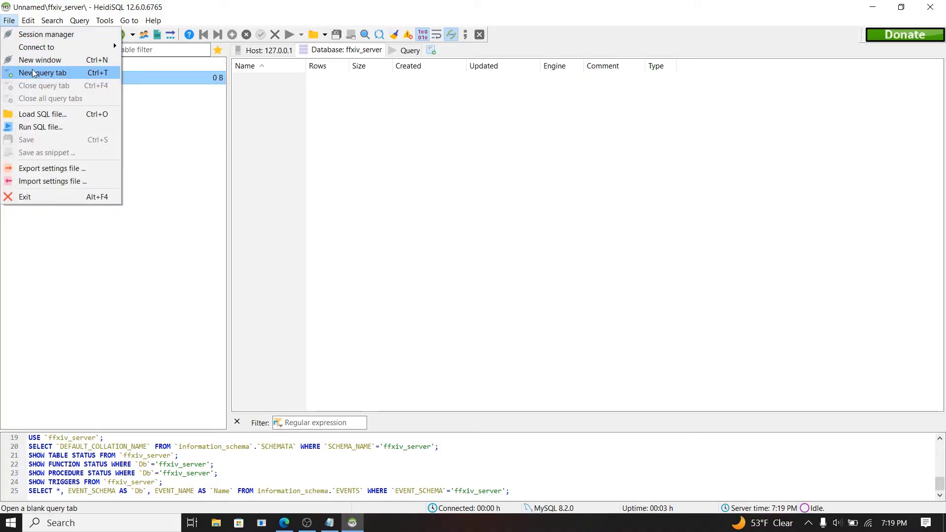
click(40, 128)
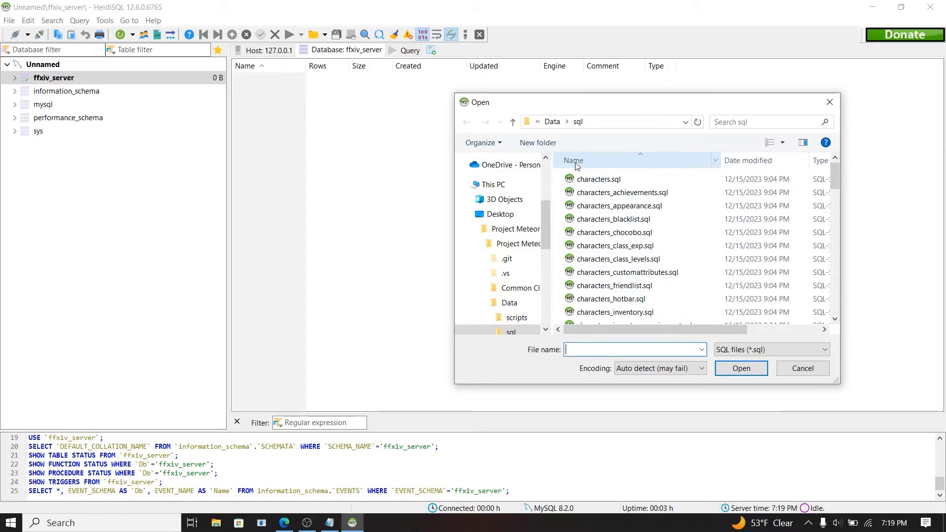
drag(547, 224, 550, 170)
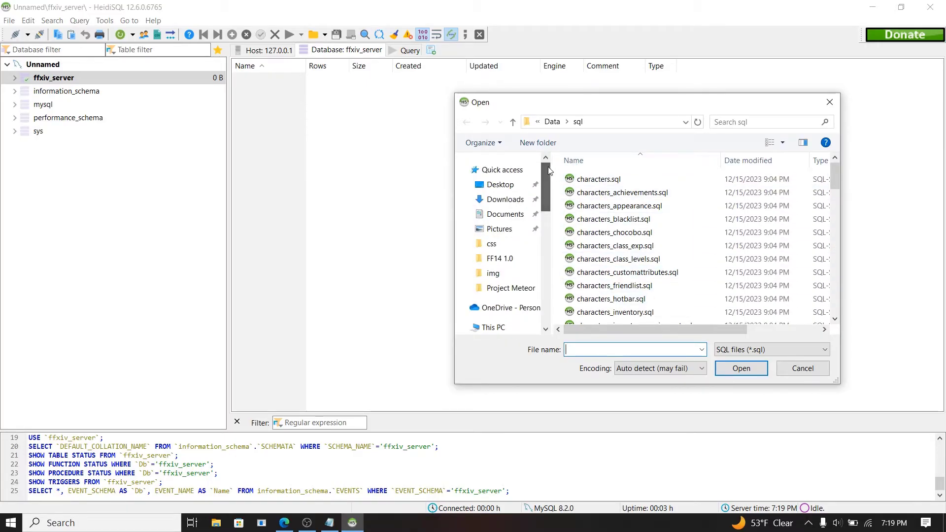
click(501, 186)
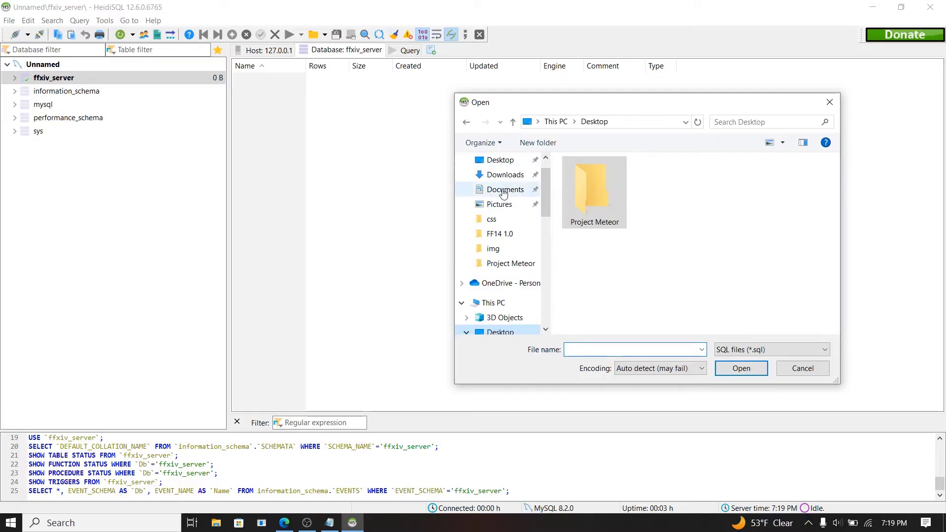
Step: Select every script in Project Meteor FF14\Data\sql and run them all into ffxiv_server
double_click(601, 215)
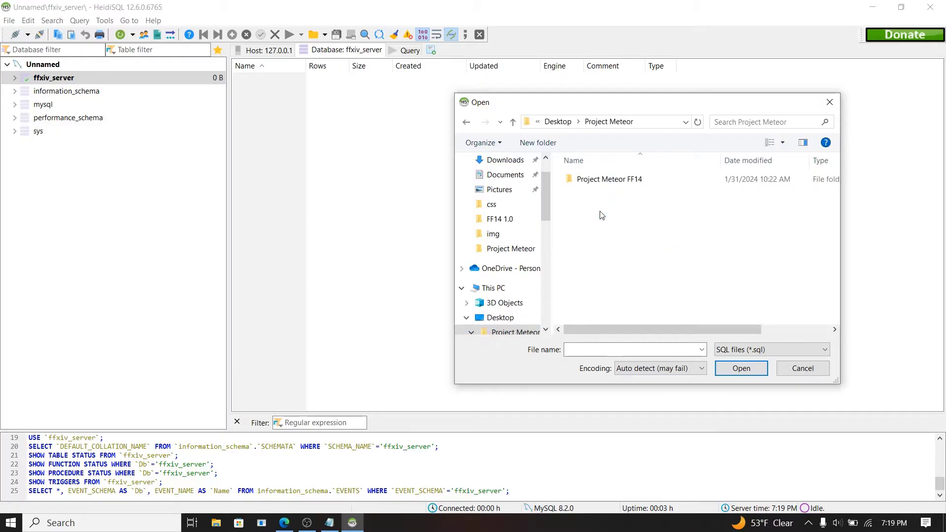
click(611, 182)
double_click(611, 180)
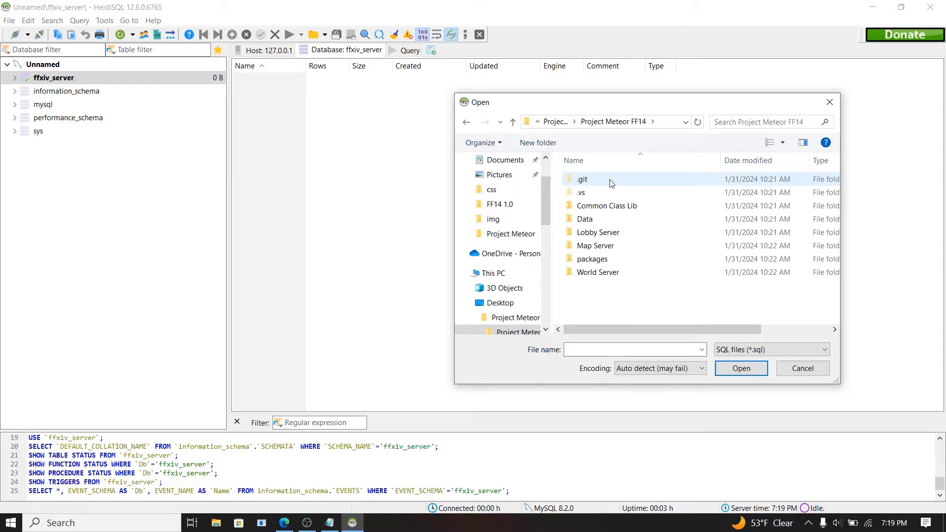
double_click(609, 221)
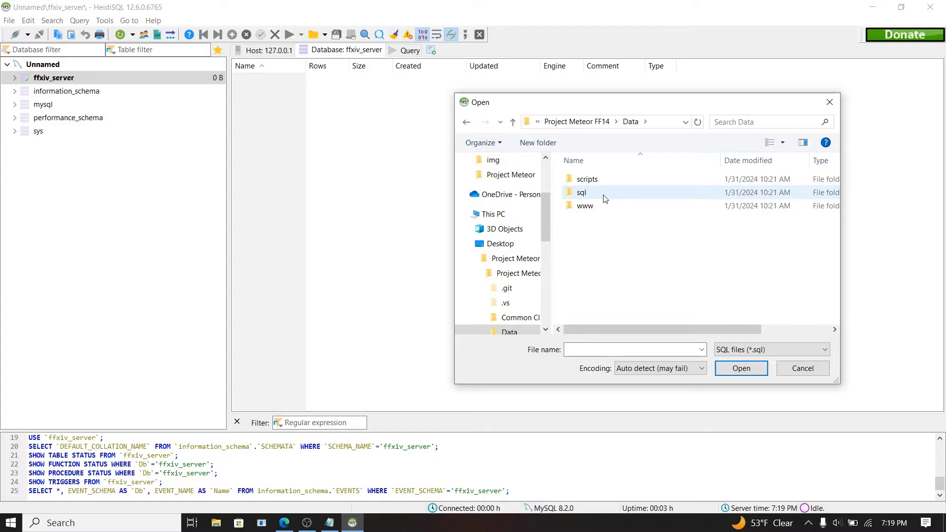
double_click(604, 197)
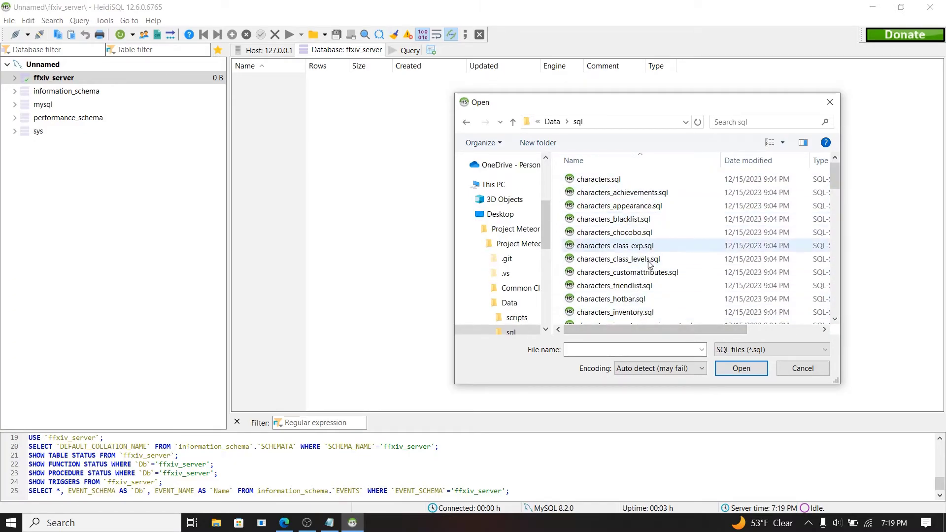
click(631, 288)
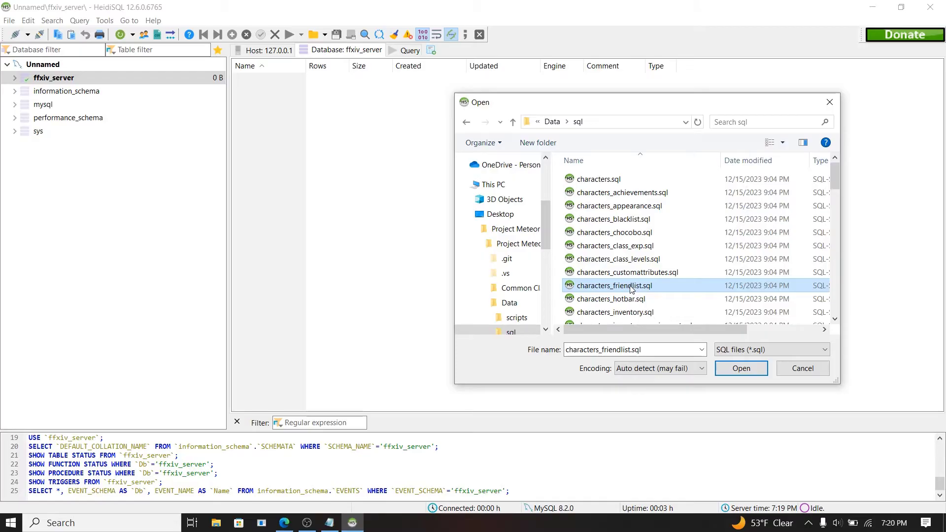
key(ctrl+a)
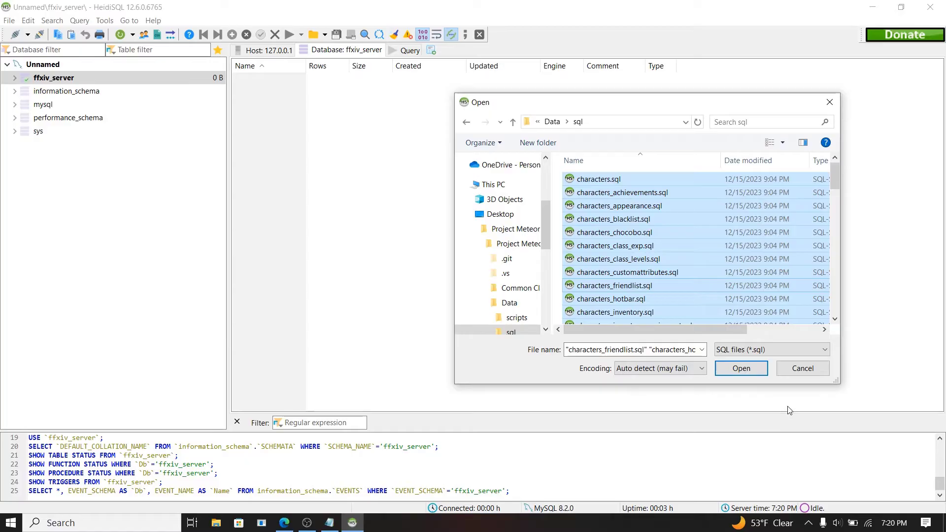
click(743, 371)
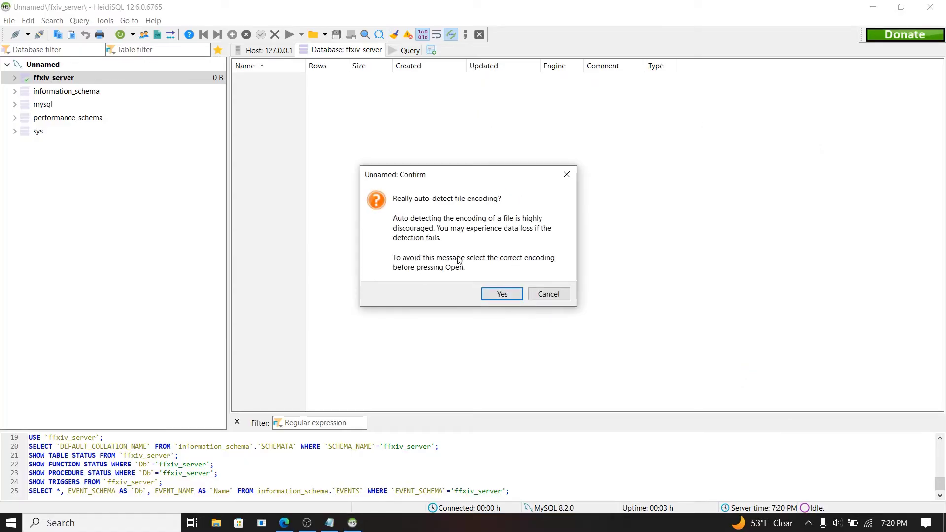
click(501, 295)
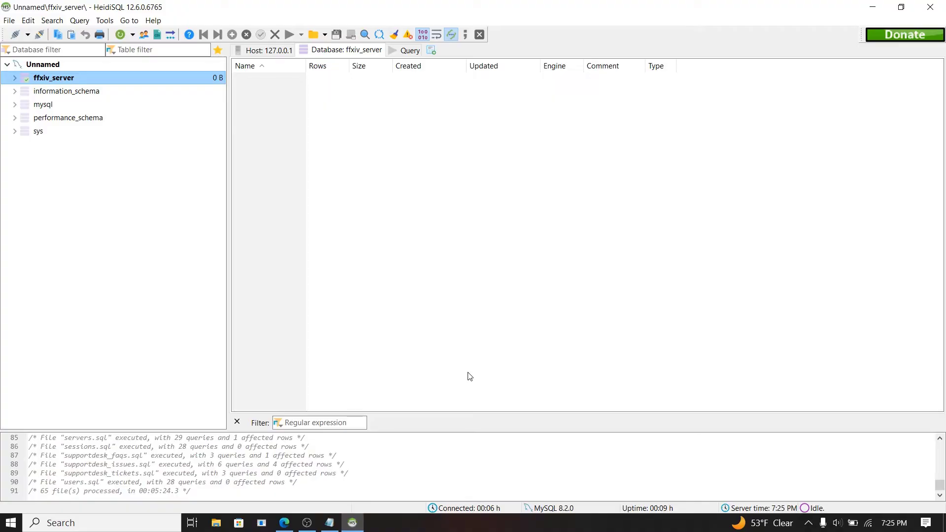
Step: Refresh and expand ffxiv_server to view its tables, then close HeidiSQL and minimize OBS
click(119, 37)
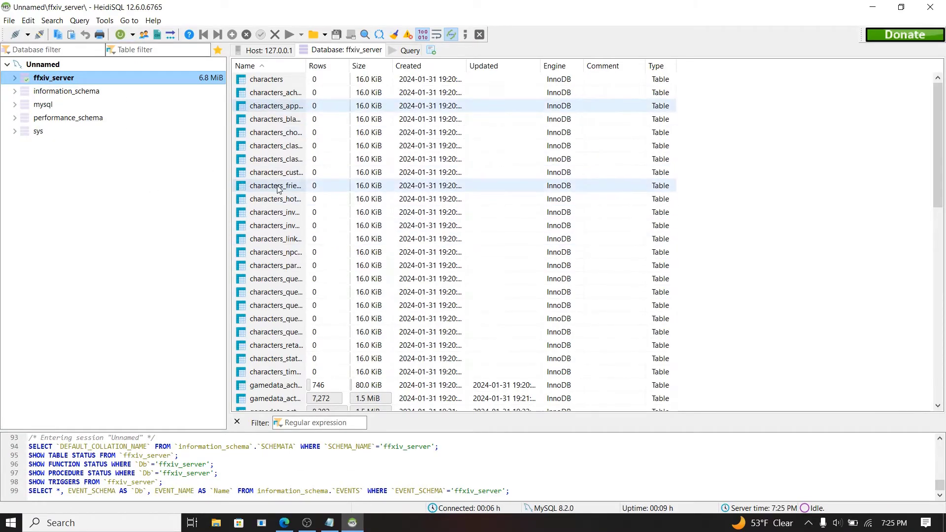
click(15, 79)
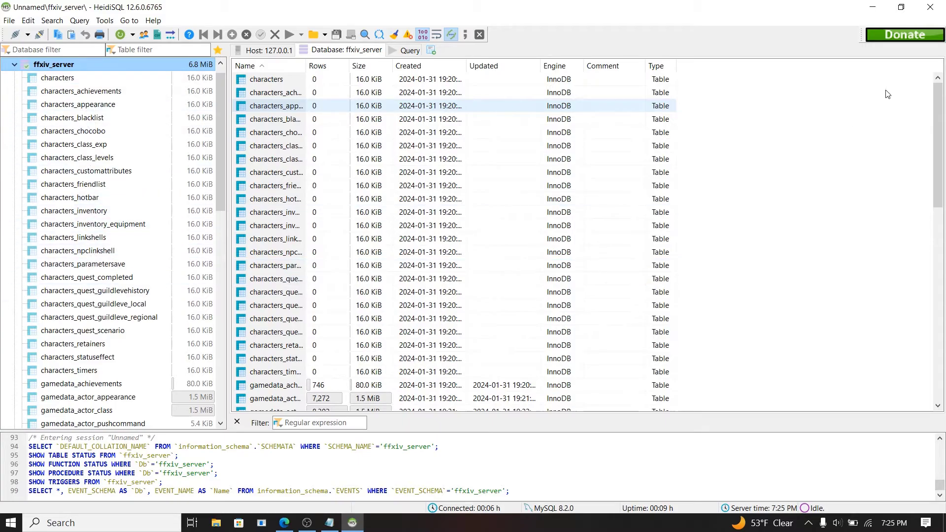
click(931, 8)
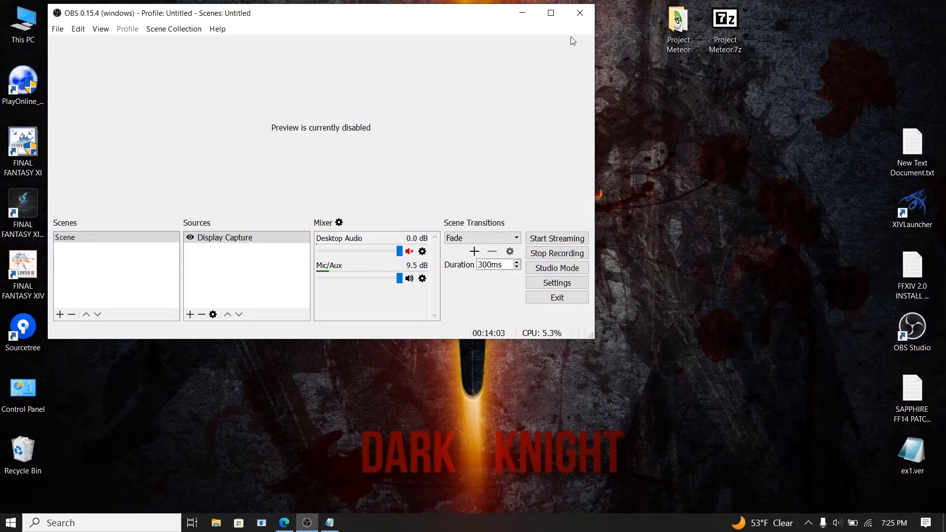
click(522, 13)
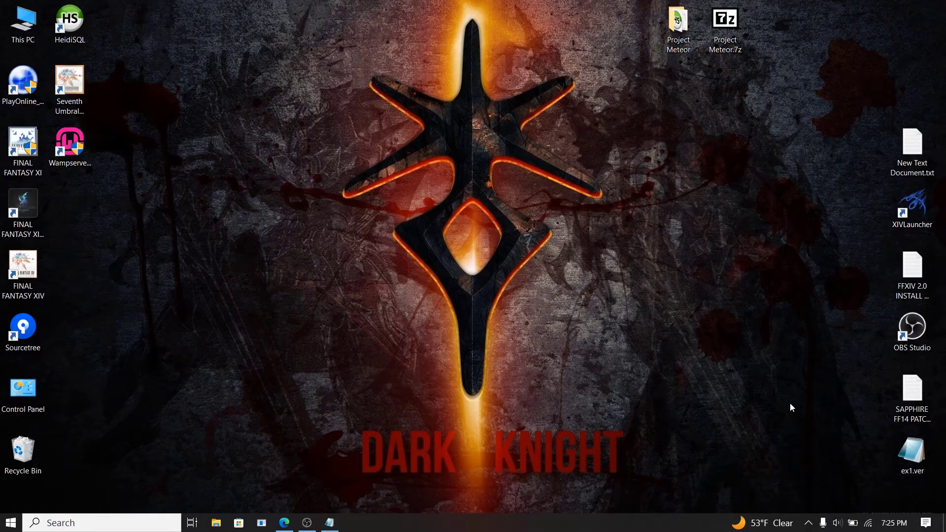
Step: Choose Restart All Services from the Wampserver tray icon and check its status
click(808, 523)
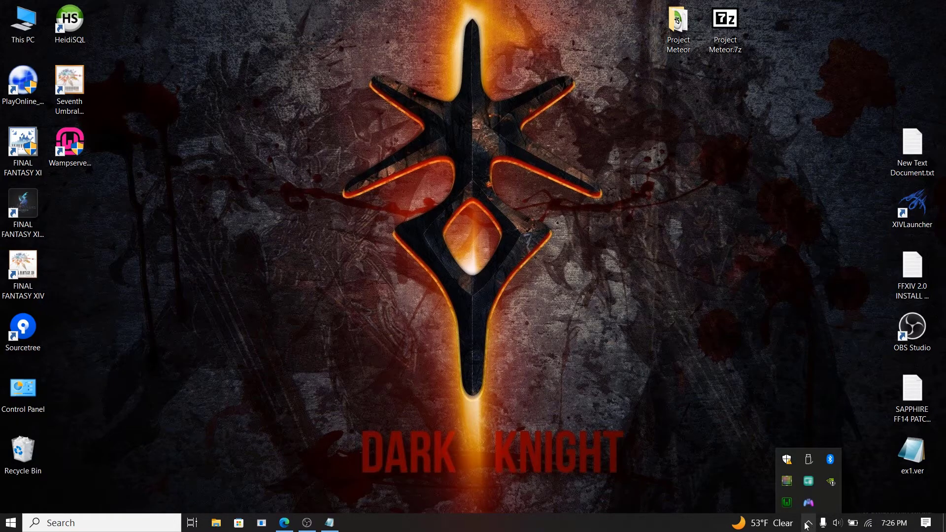
click(787, 502)
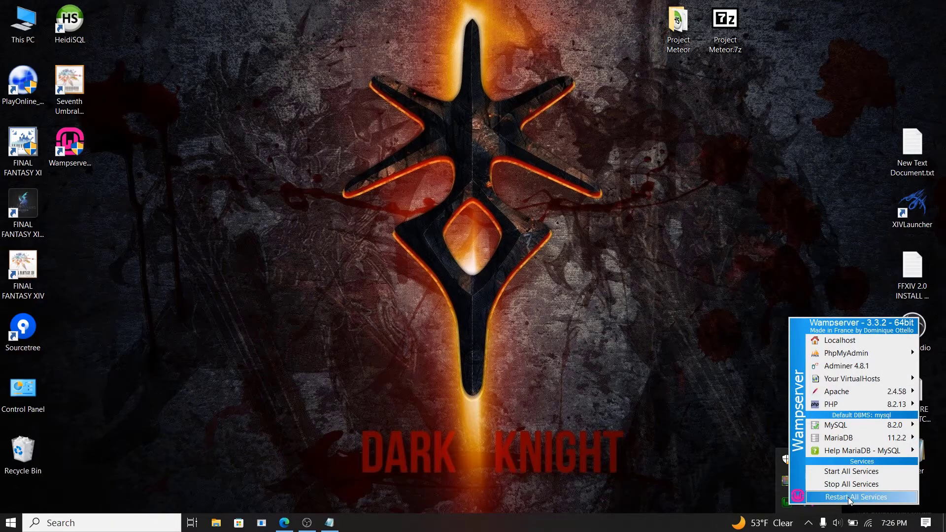
click(849, 499)
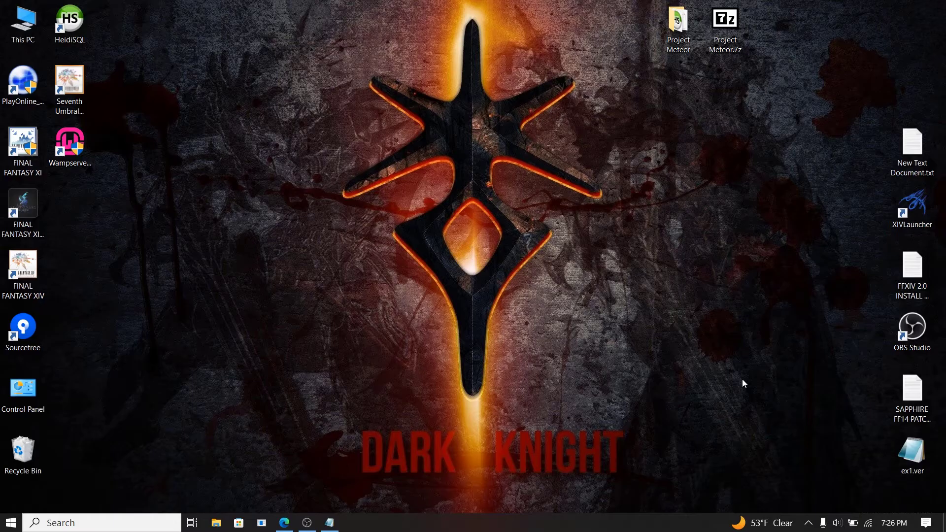
click(808, 523)
mouse_move(794, 506)
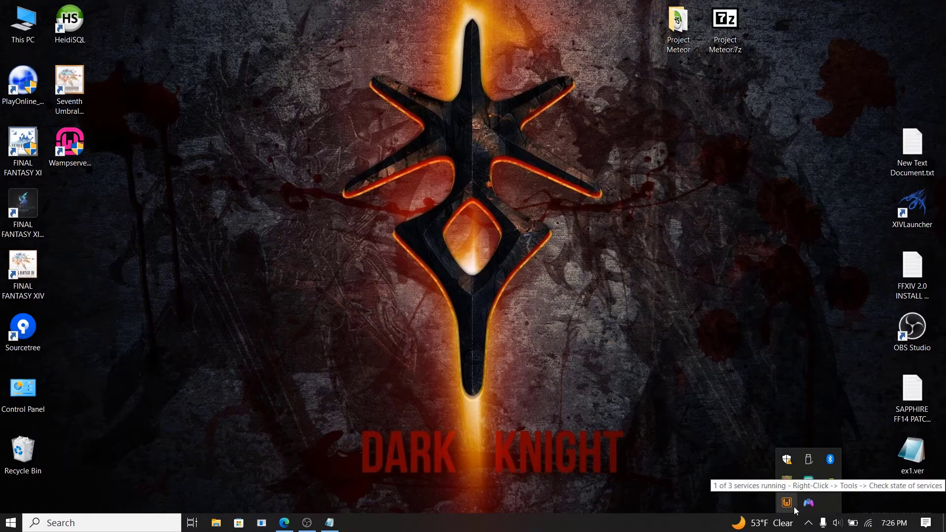
click(615, 304)
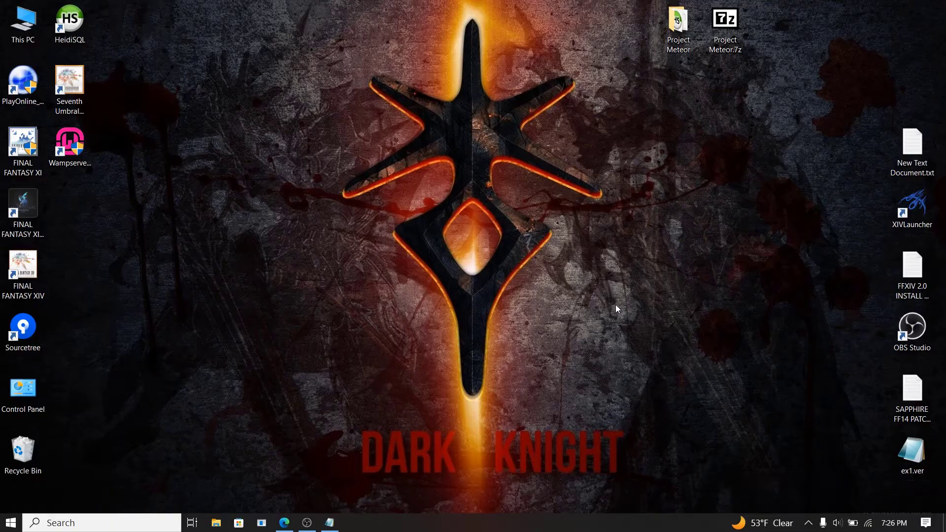
Step: Open the Project Meteor FF14 folder and launch the Lobby Server, minimizing its console
double_click(678, 35)
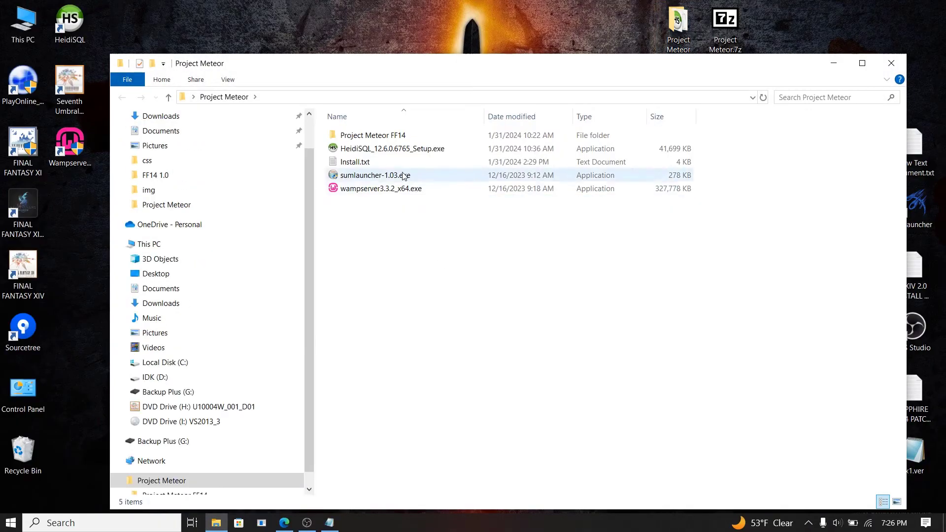
double_click(379, 141)
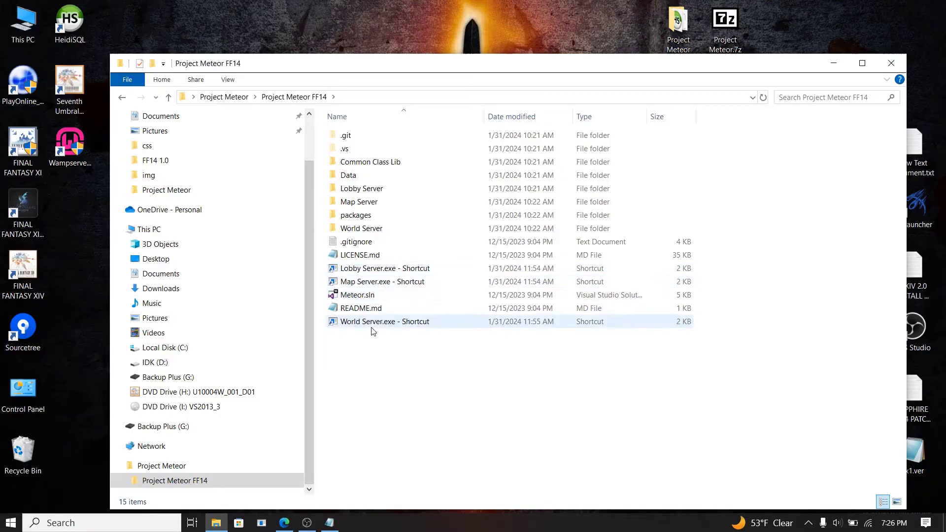
mouse_move(379, 331)
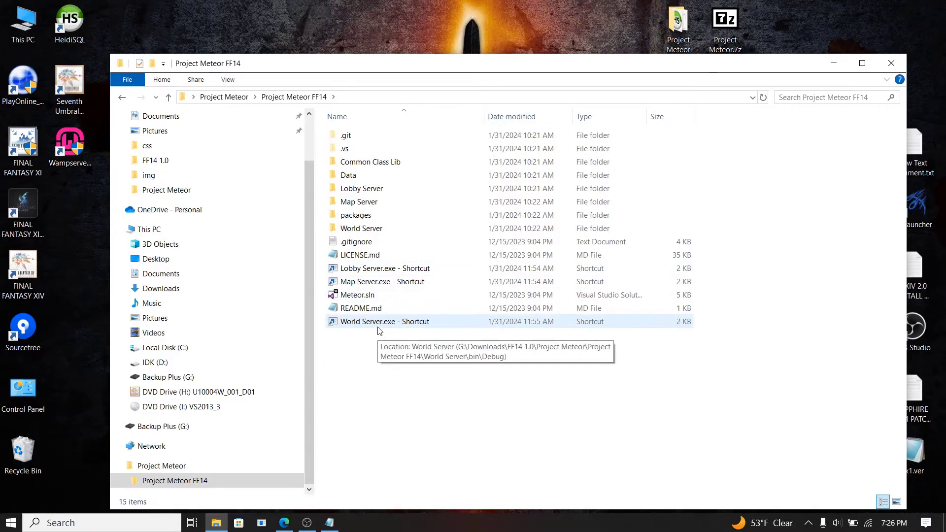
click(390, 271)
double_click(391, 270)
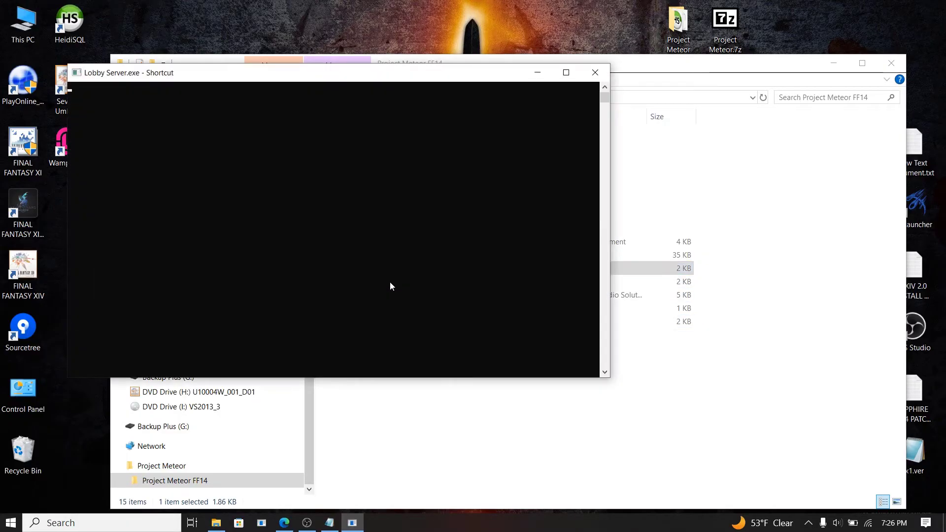
click(543, 73)
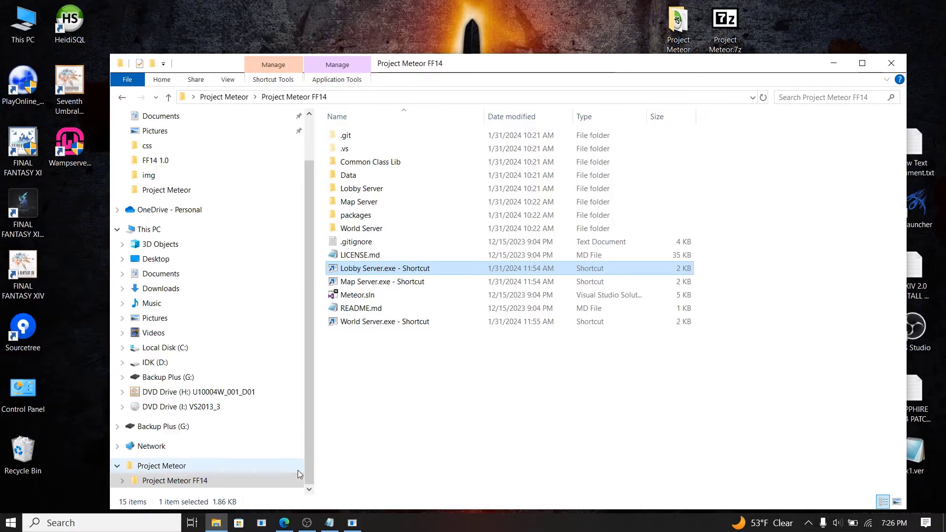
click(350, 522)
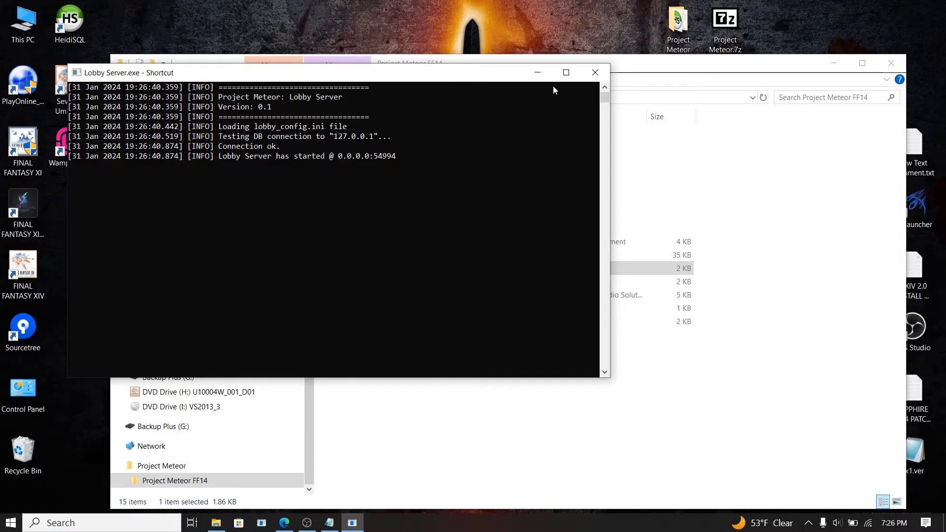
click(539, 72)
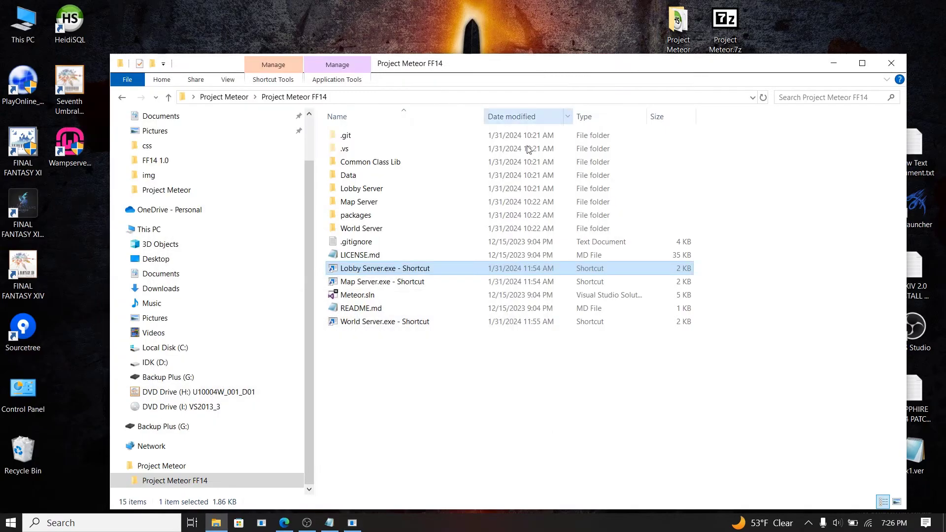
Step: Launch the Map Server and the World Server
double_click(397, 284)
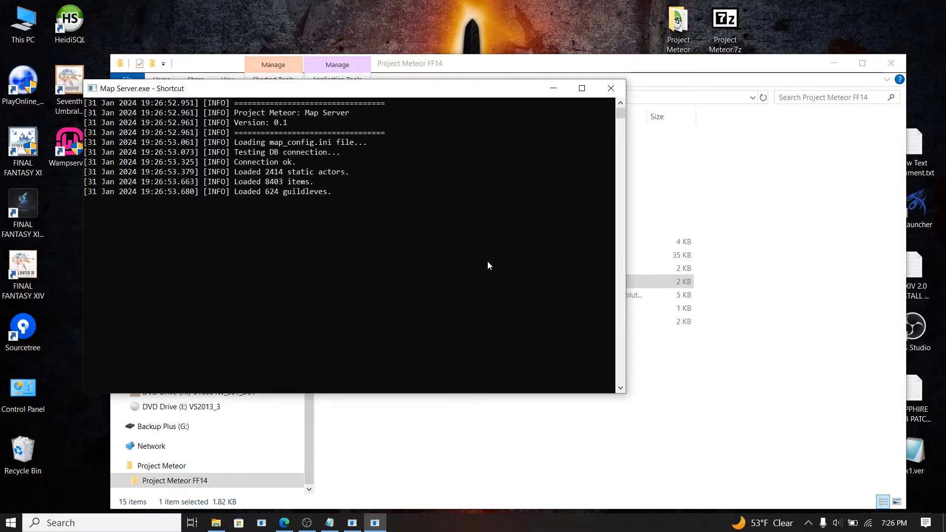
click(560, 90)
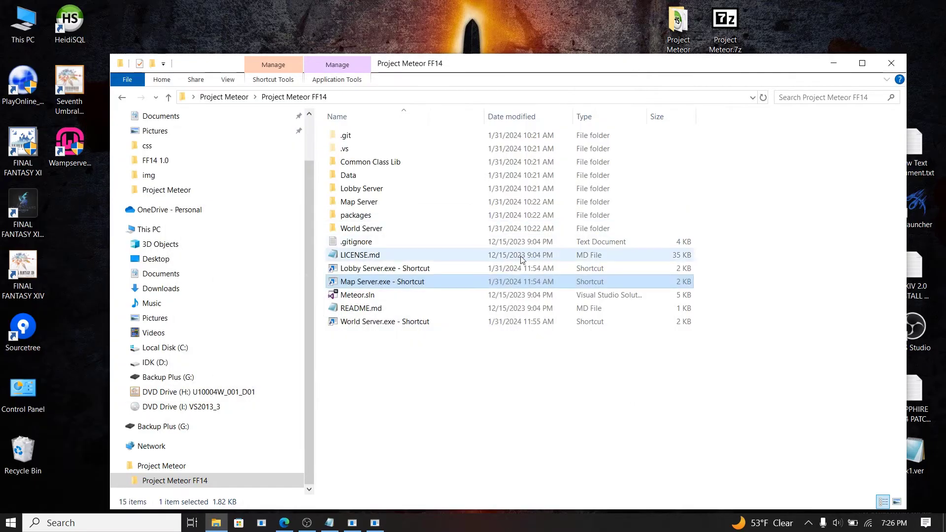
double_click(399, 323)
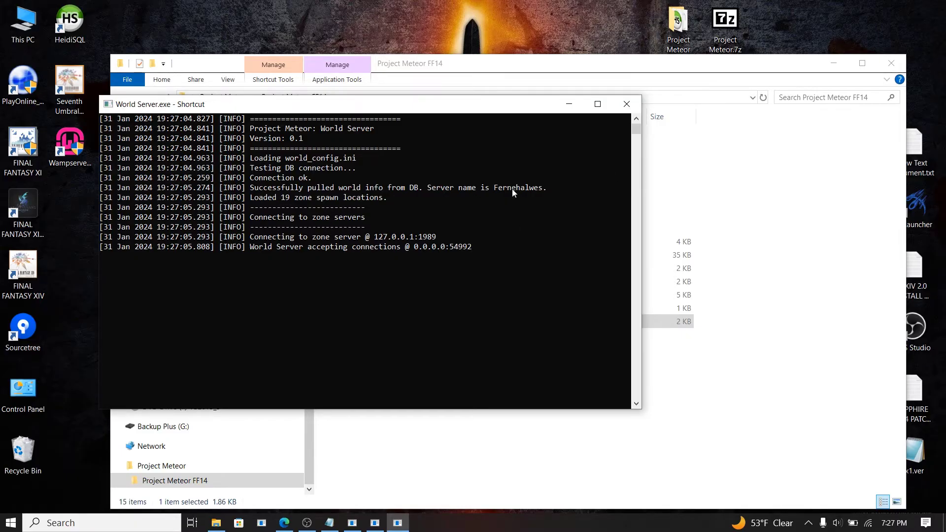
Step: Minimize the World, Map and Lobby Server consoles and check the background apps tray
click(568, 104)
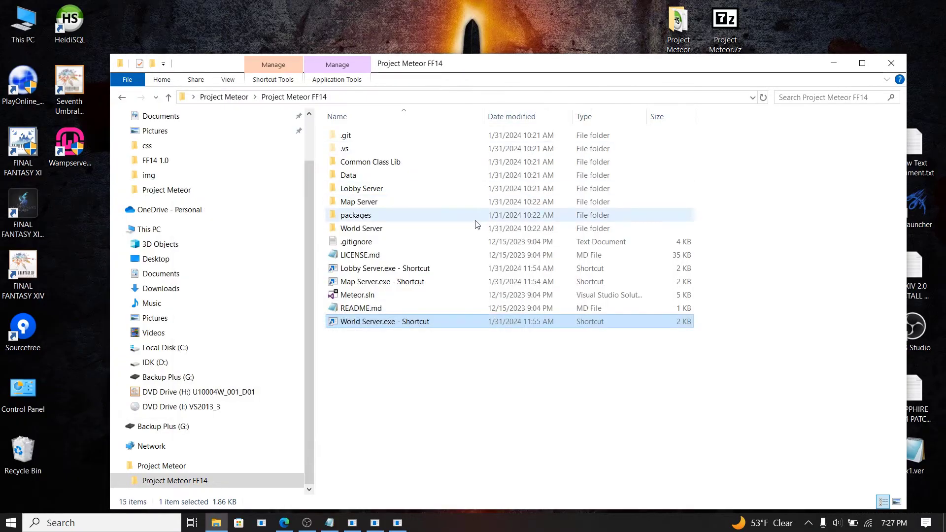
click(363, 523)
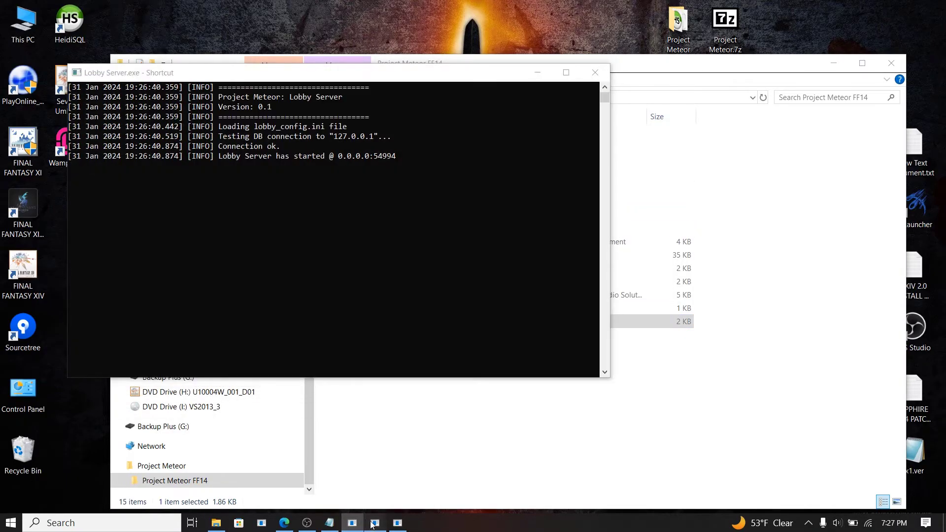
click(374, 523)
click(397, 523)
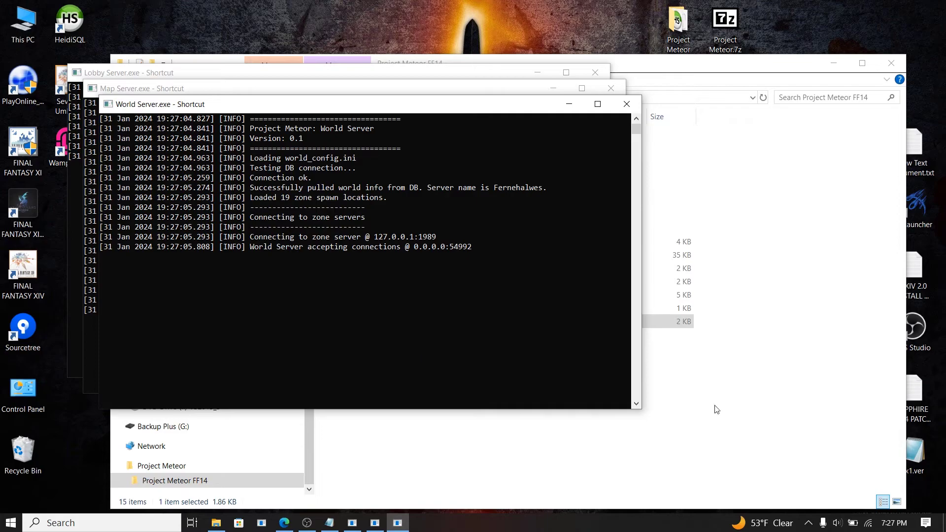
click(810, 524)
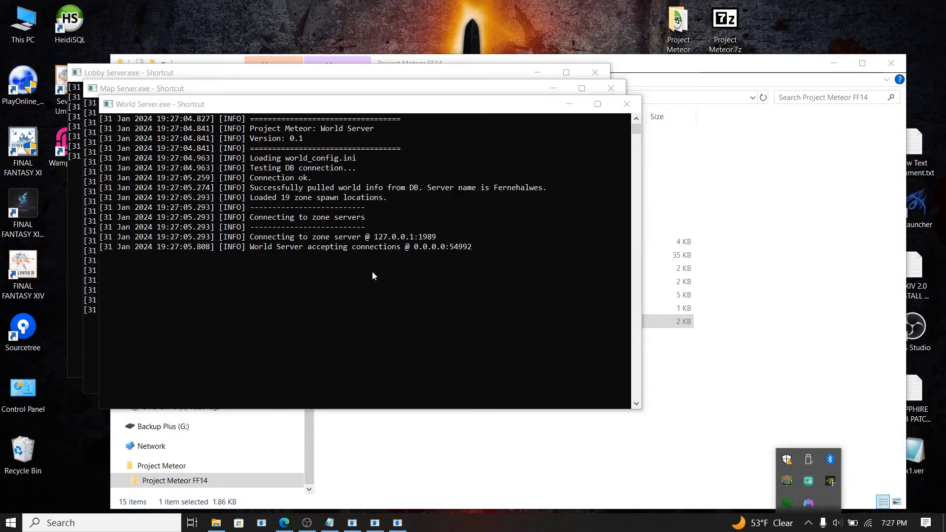
click(570, 105)
click(553, 88)
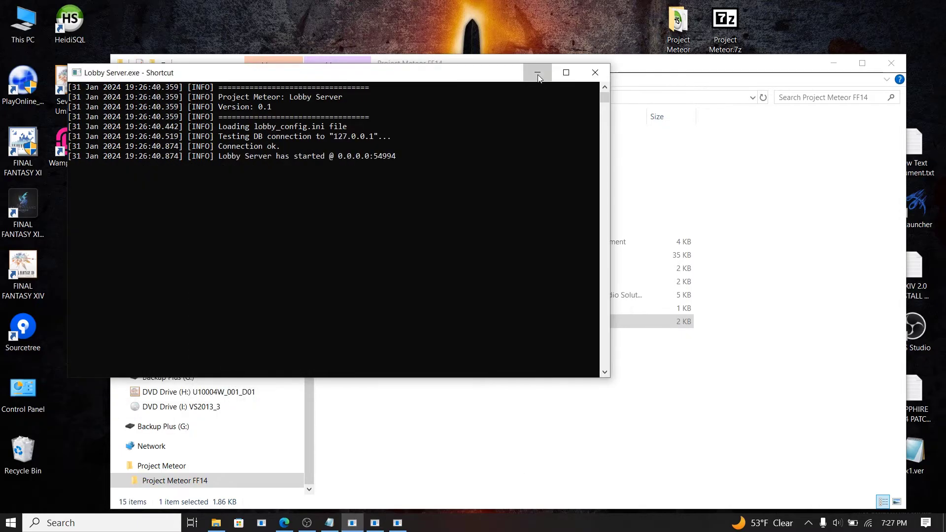
click(537, 72)
click(807, 523)
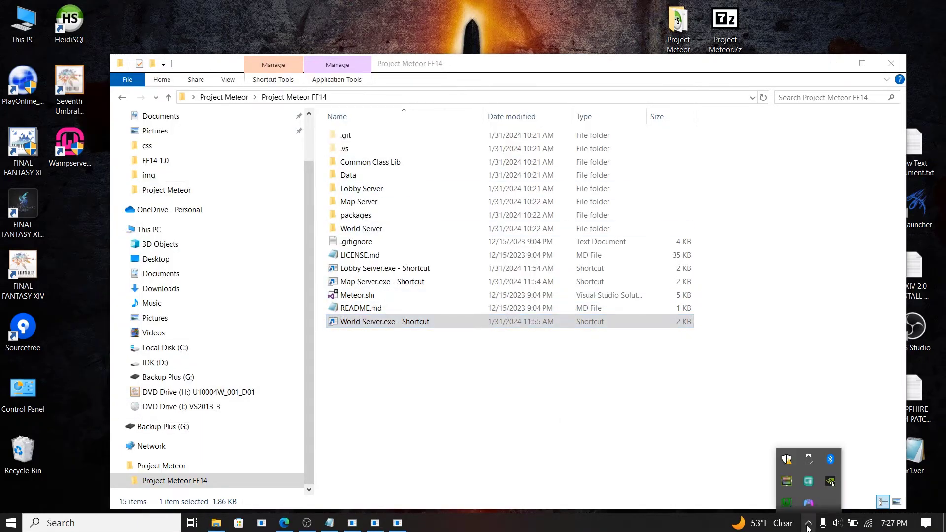
Step: Launch HeidiSQL, cancel its session manager, and minimize the Project Meteor FF14 folder
double_click(71, 35)
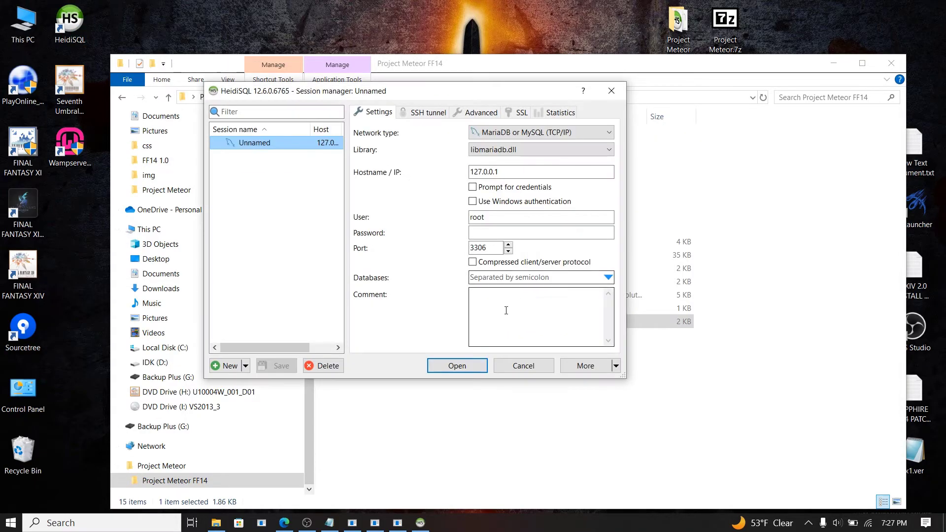
click(516, 368)
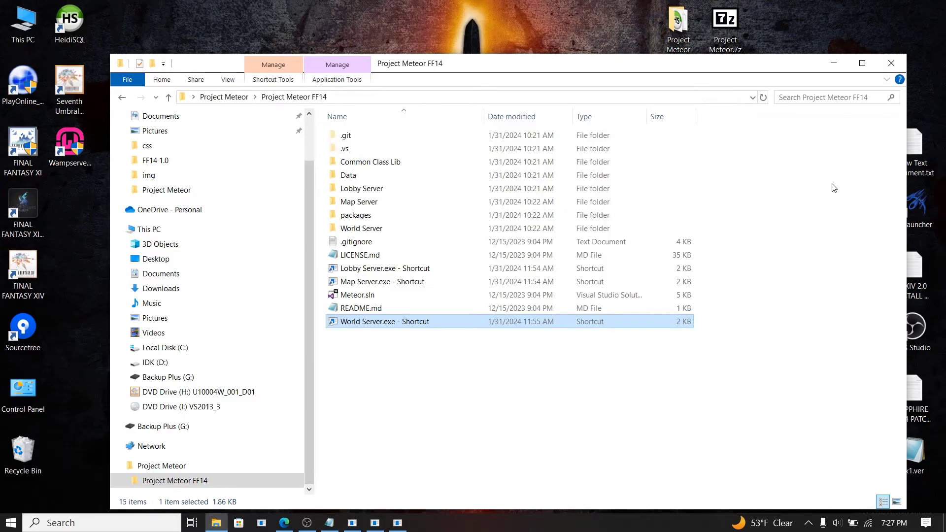
click(833, 63)
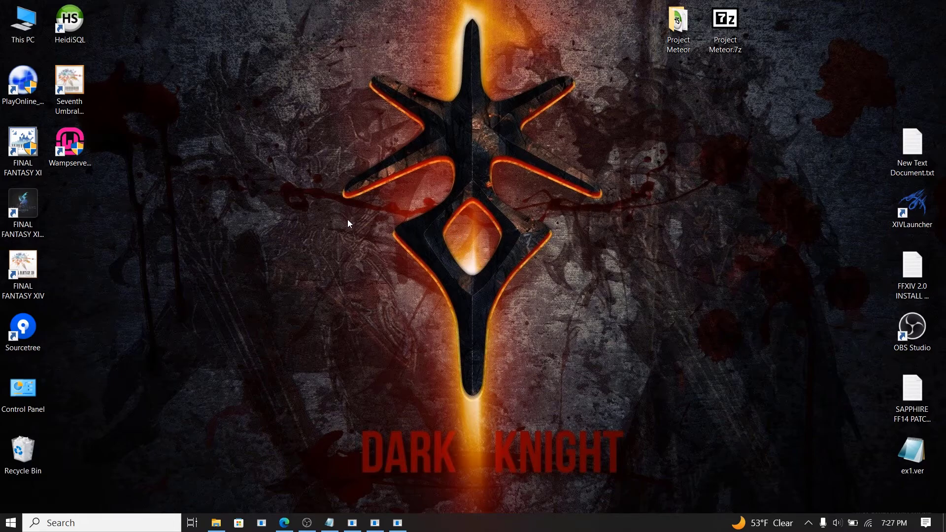
Step: Launch Seventh Umbral, check ffxiv_patches in Documents, then close Explorer and the launcher
double_click(74, 89)
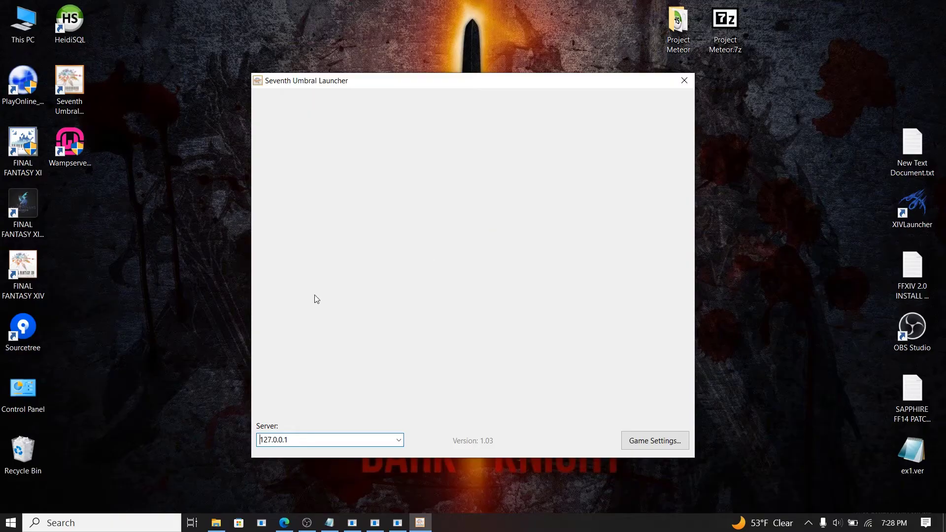
click(215, 523)
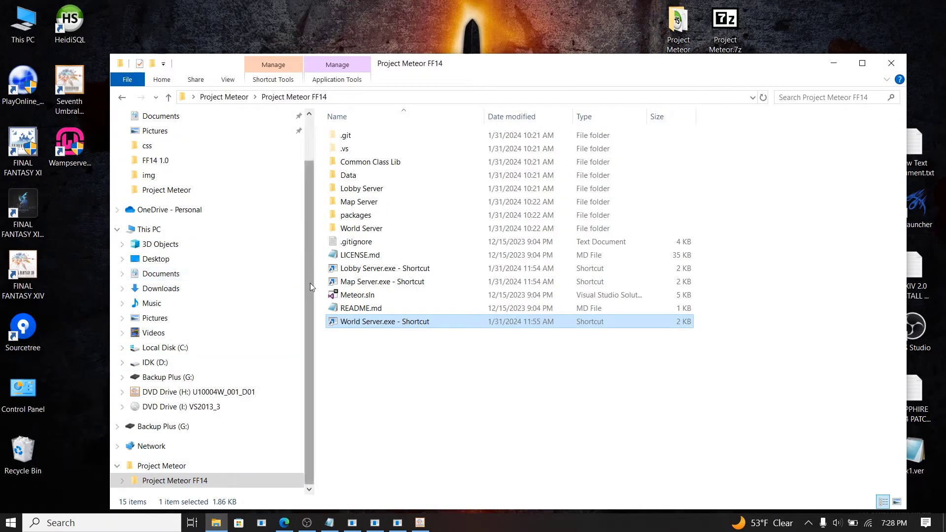
drag(309, 283, 320, 219)
click(169, 171)
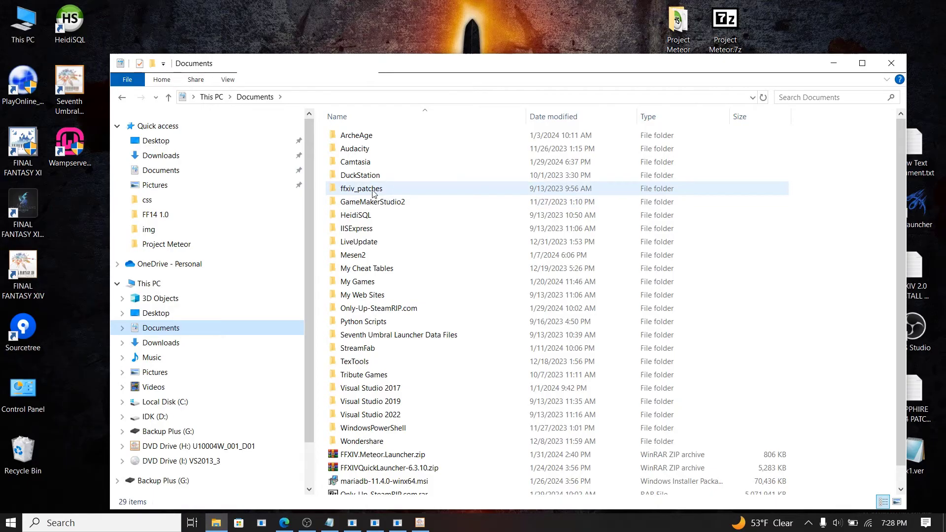
click(379, 192)
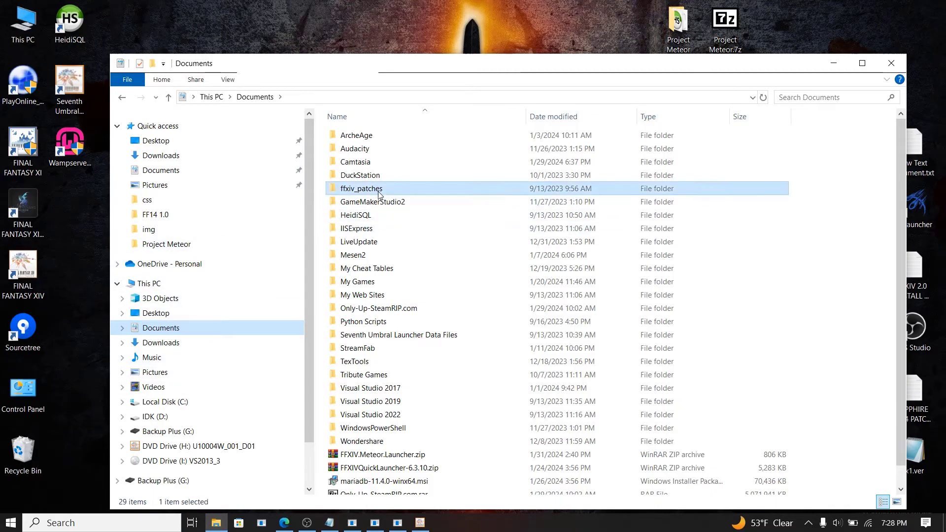
click(890, 63)
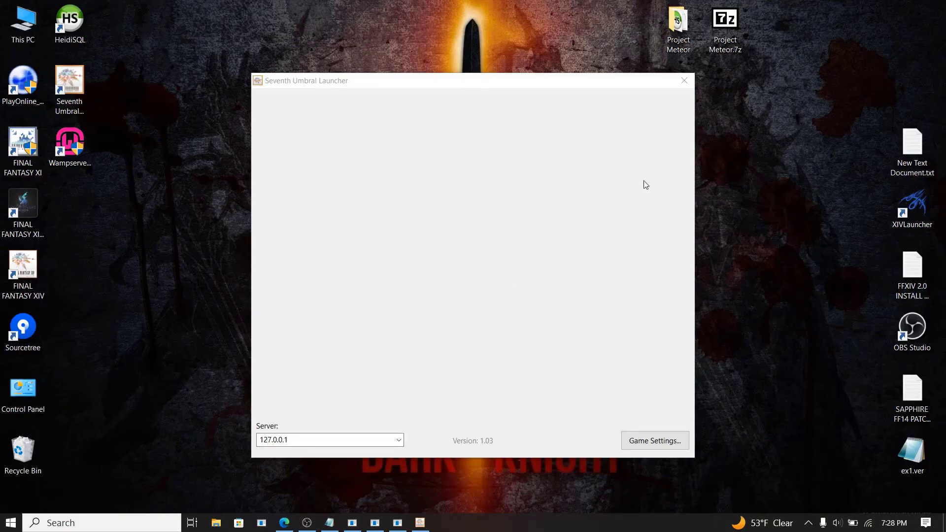
click(684, 80)
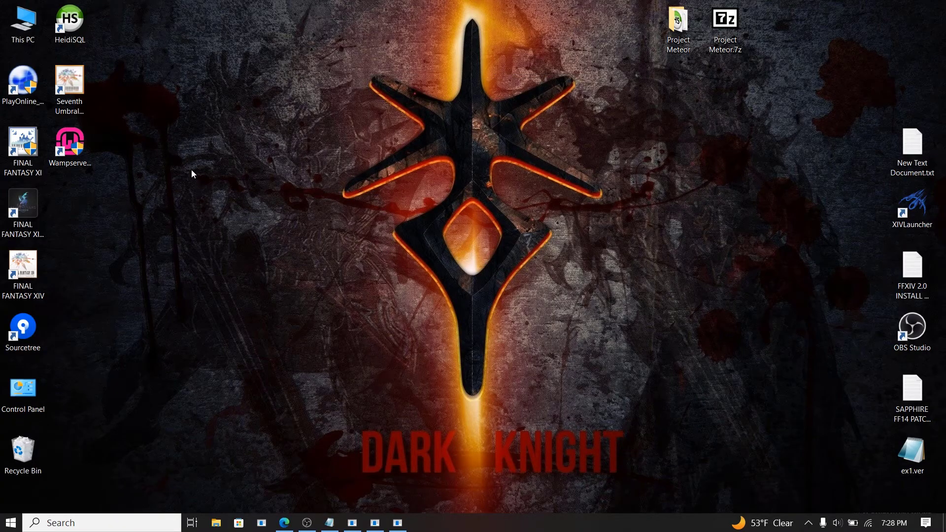
Step: Open the Seventh Umbral shortcut's file location and move servers.xml to the desktop, approving admin access
right_click(78, 82)
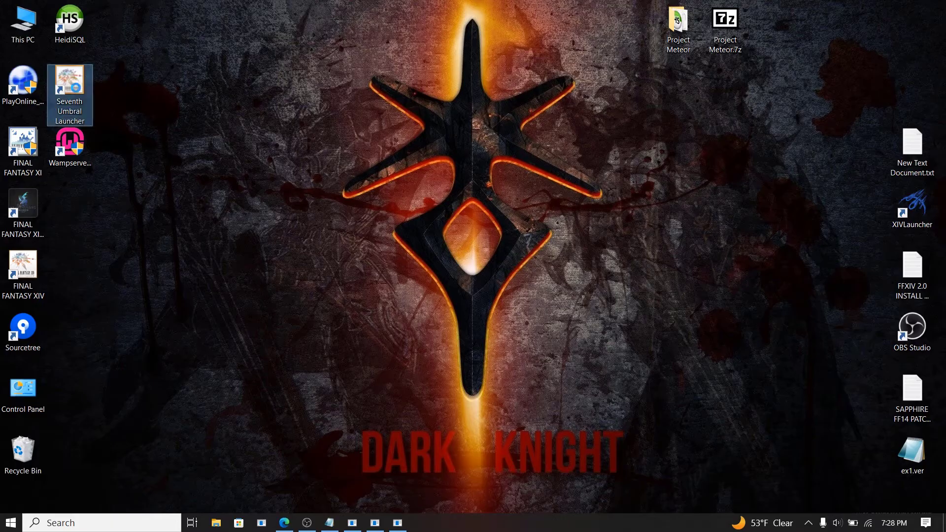
click(122, 104)
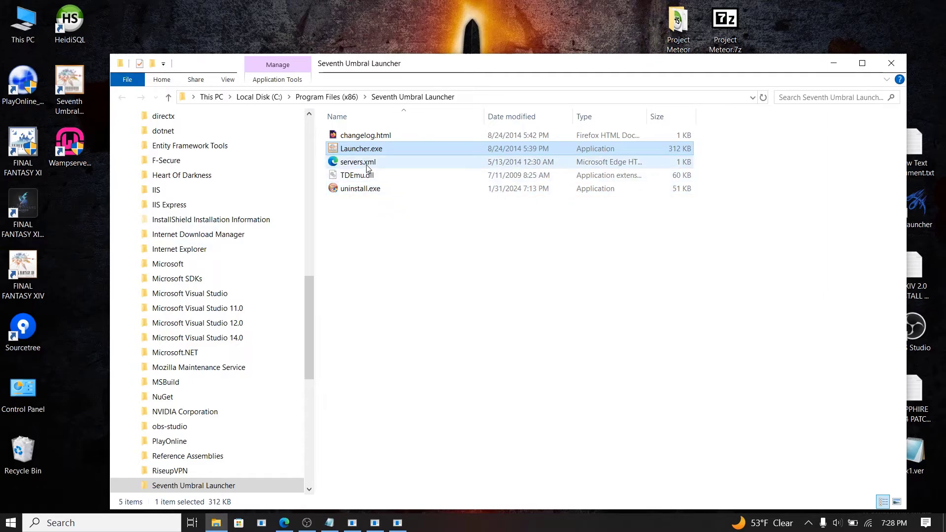
drag(401, 64, 558, 46)
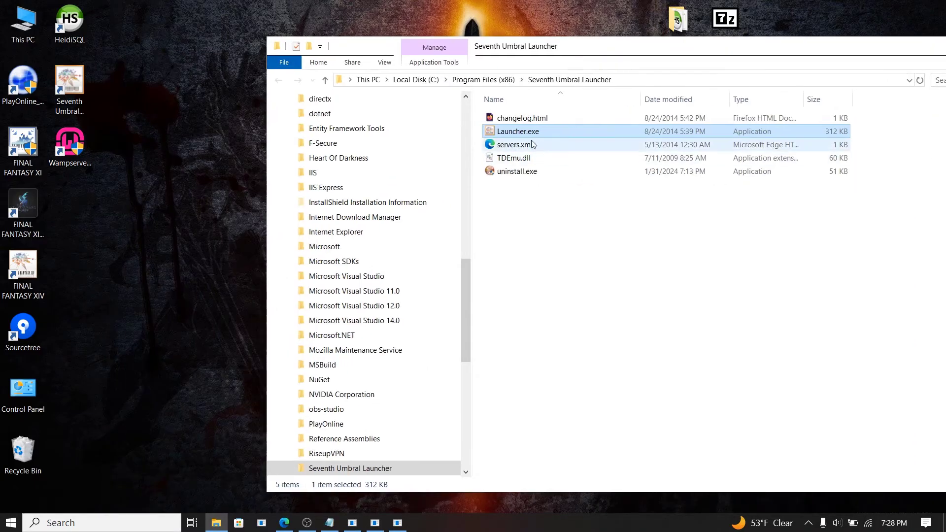
drag(537, 145, 160, 255)
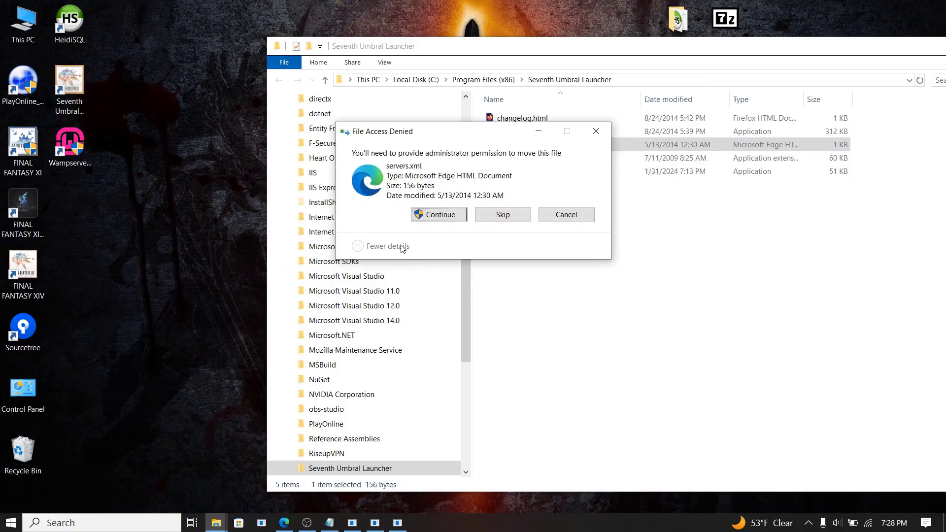
click(437, 215)
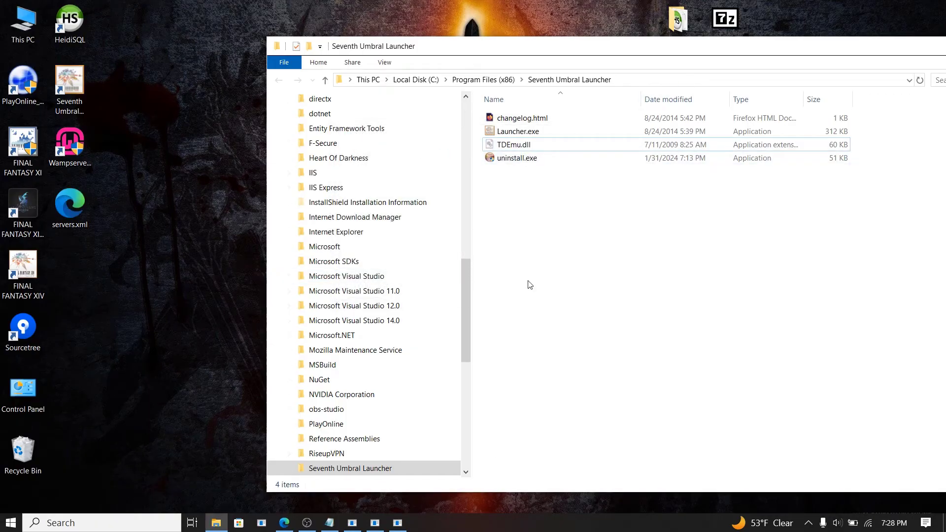
click(329, 523)
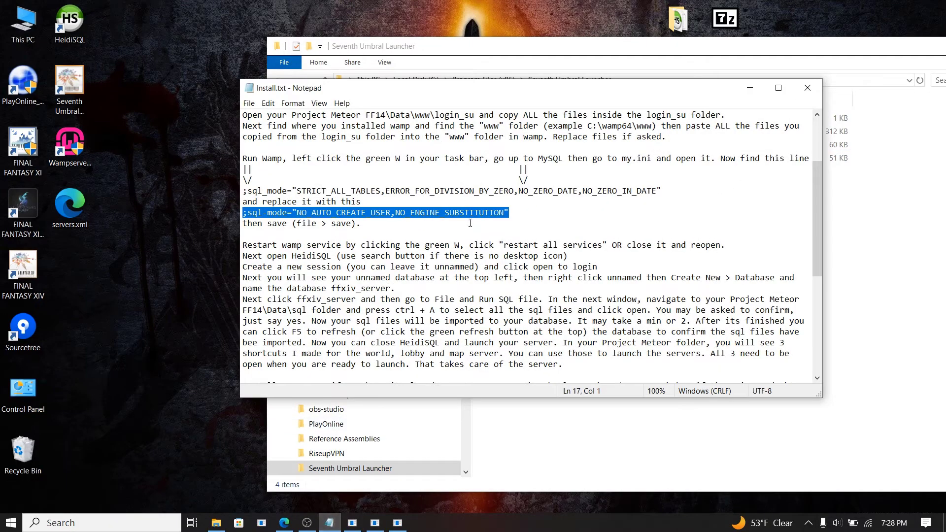
Step: Scroll to the end of Install.txt and select the <Servers> block containing the Localhost entry
scroll(470, 184, up, 3)
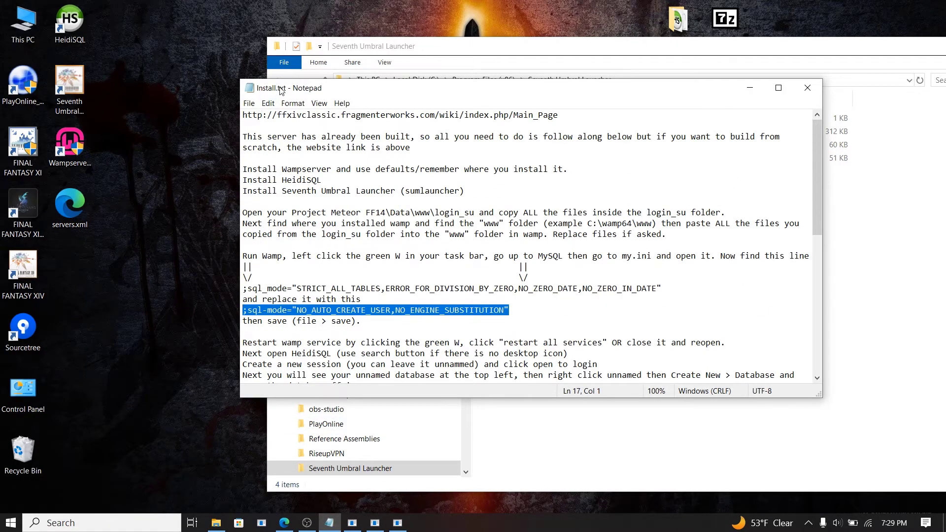
drag(679, 49, 684, 75)
click(259, 95)
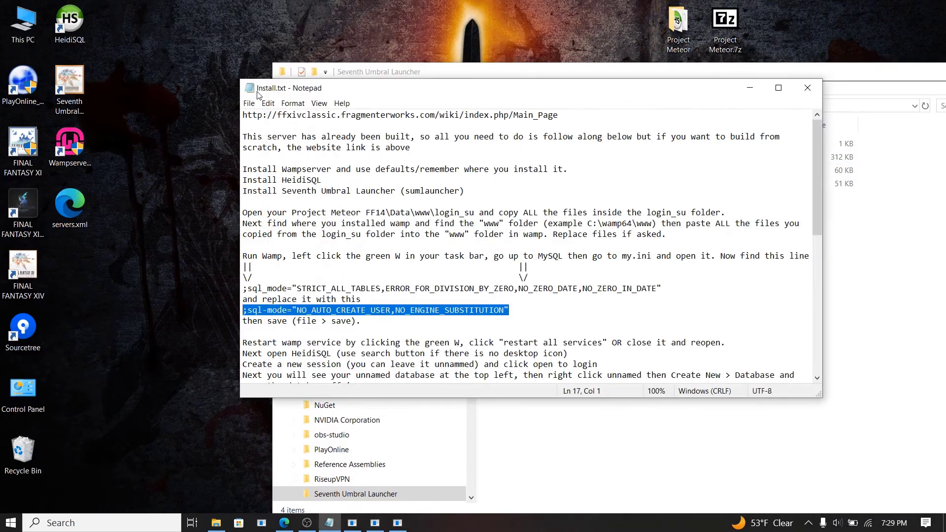
scroll(520, 215, down, 11)
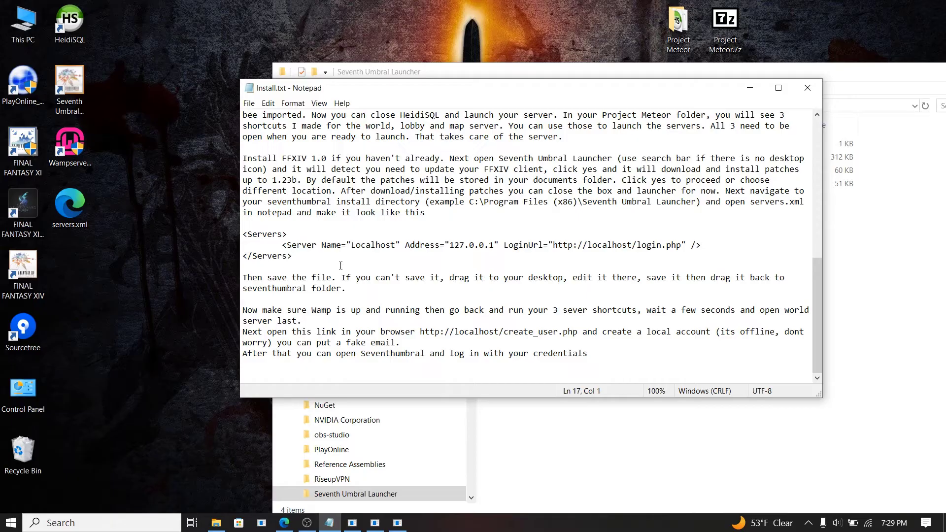
drag(242, 234, 332, 258)
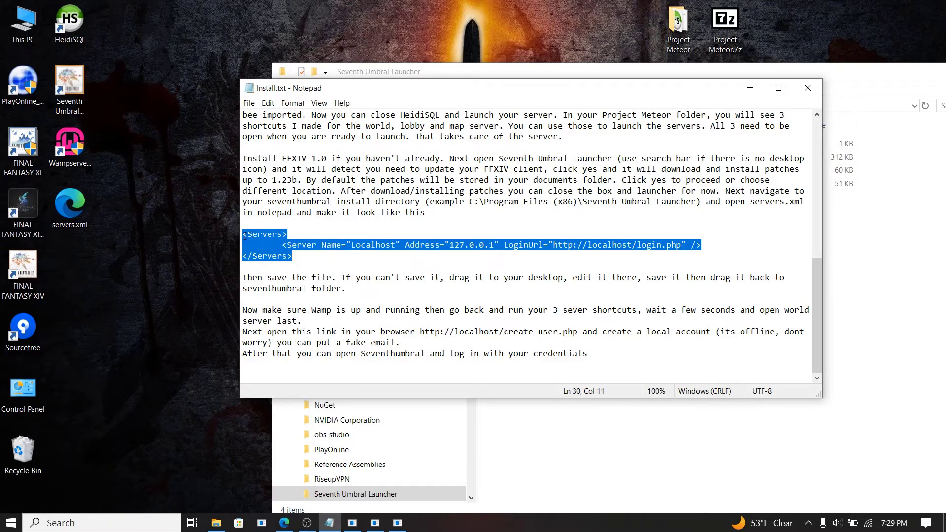
Step: Copy the selected <Servers> XML and open the desktop servers.xml with Edit in Notepad
right_click(260, 245)
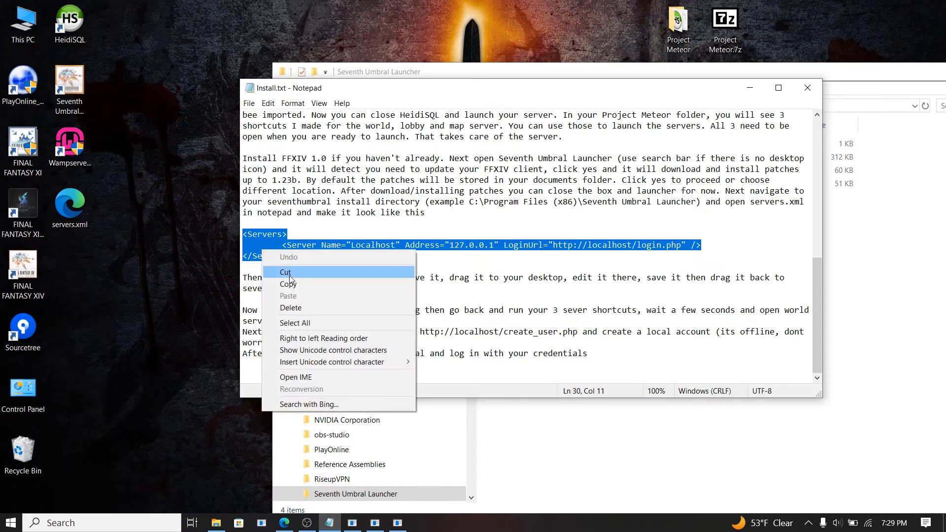
click(289, 284)
click(197, 224)
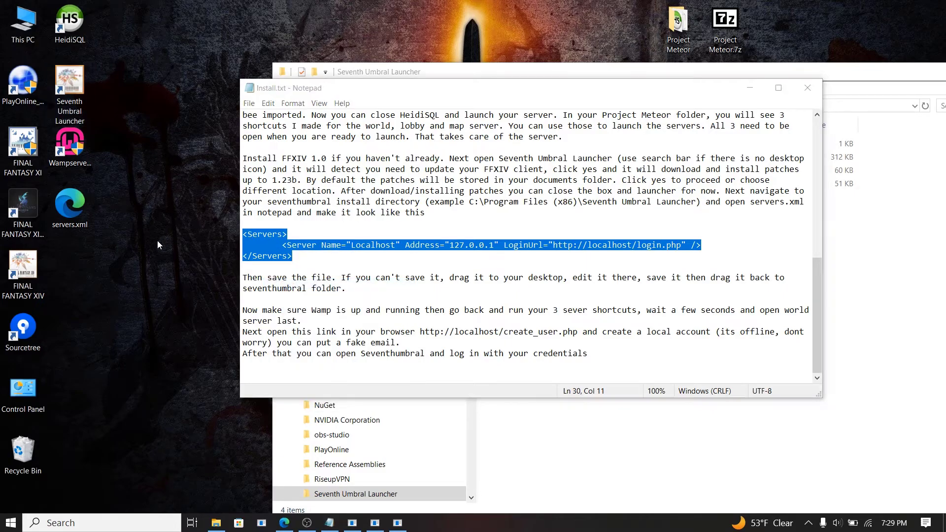
click(74, 218)
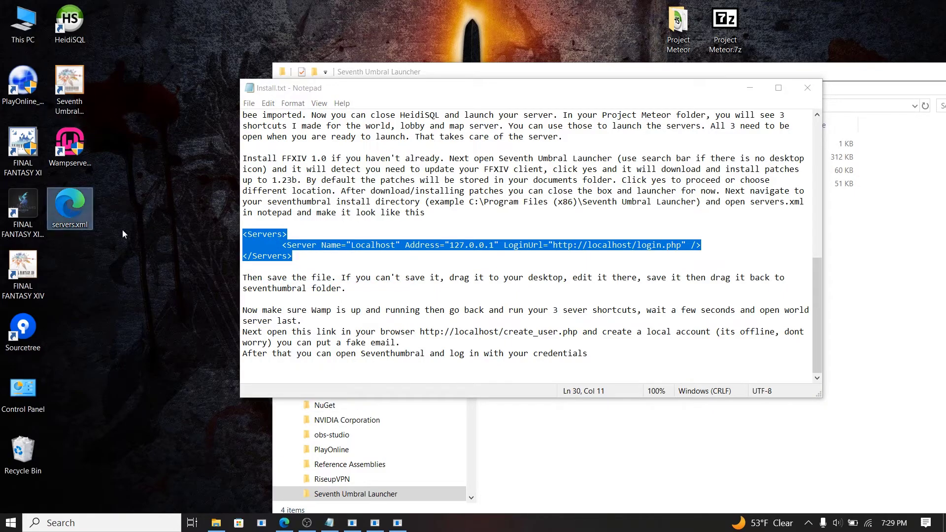
right_click(77, 216)
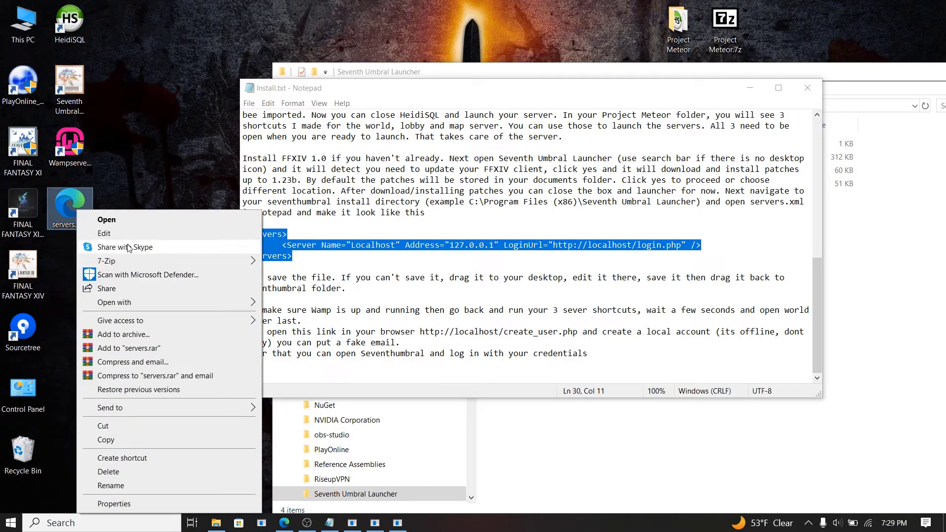
click(81, 232)
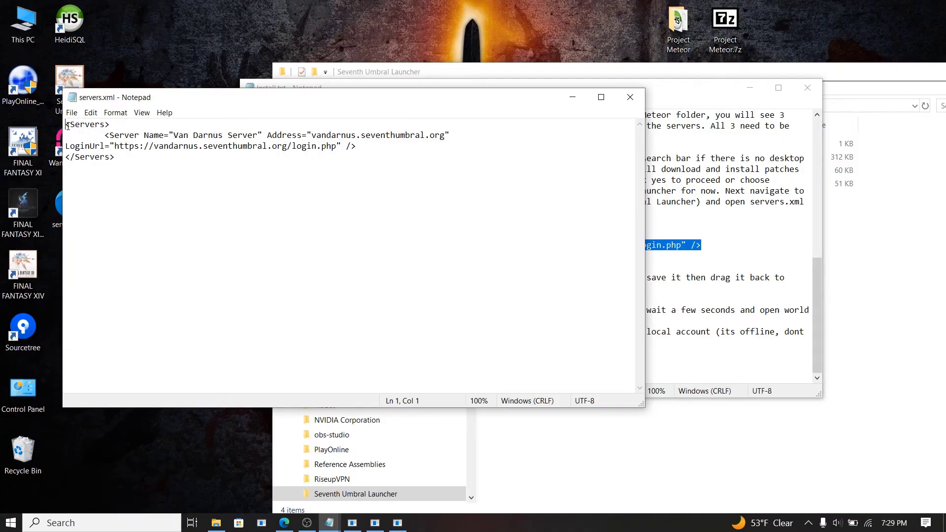
Step: Replace all of servers.xml with the copied Localhost 127.0.0.1 entry, save, and close it
key(ctrl+a)
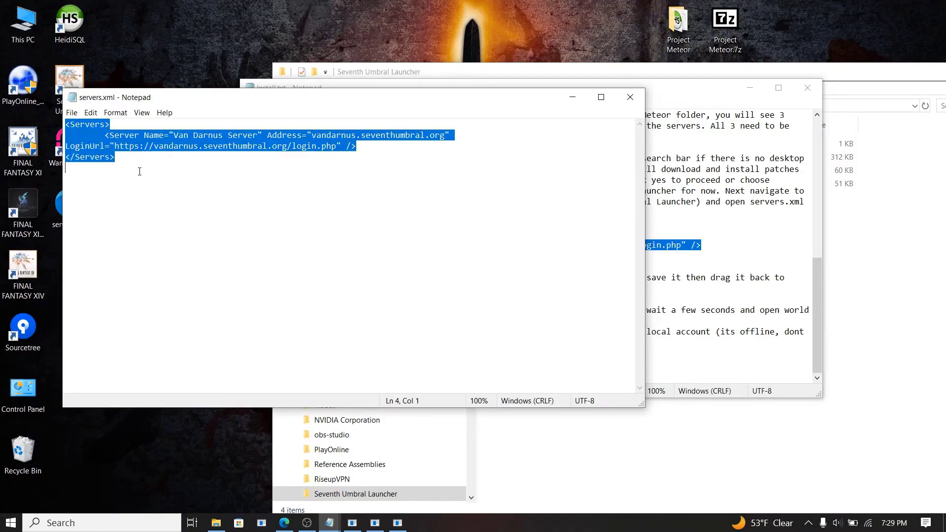
key(ctrl+v)
drag(537, 101, 692, 298)
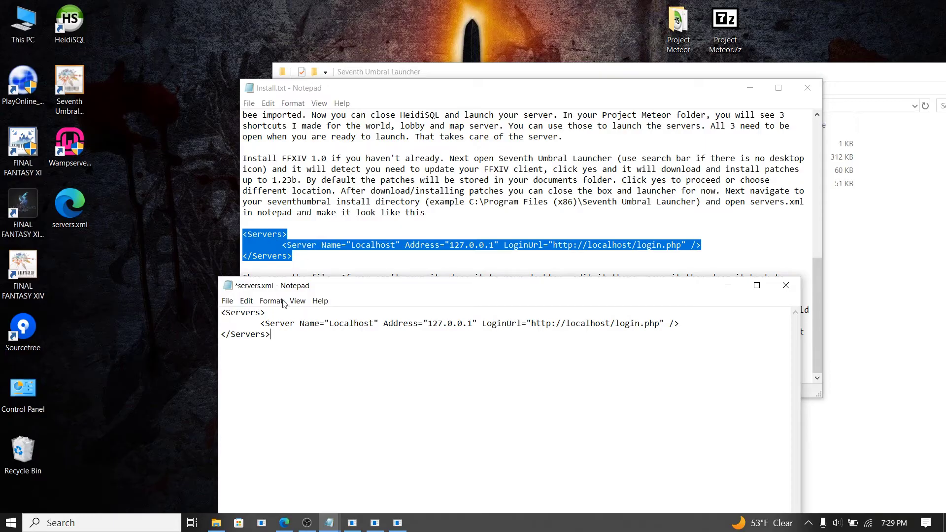
drag(473, 286, 479, 115)
click(231, 130)
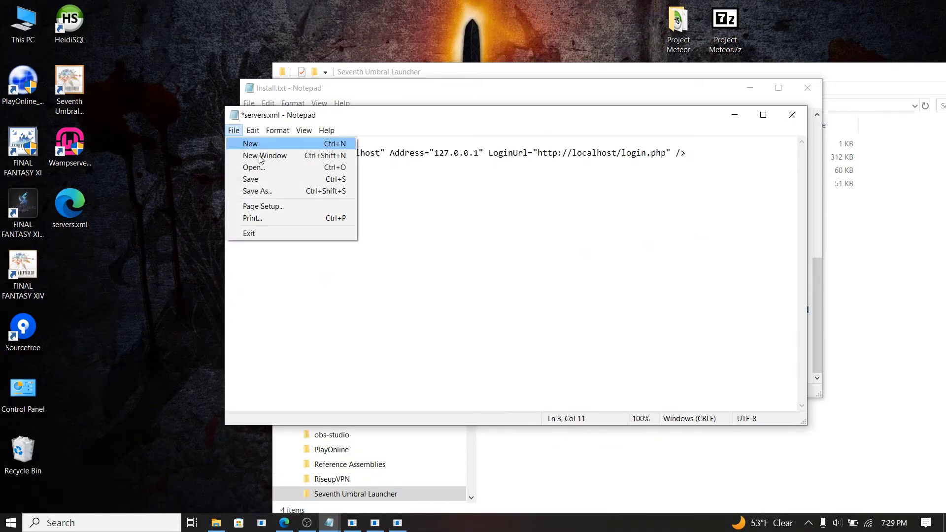
click(270, 180)
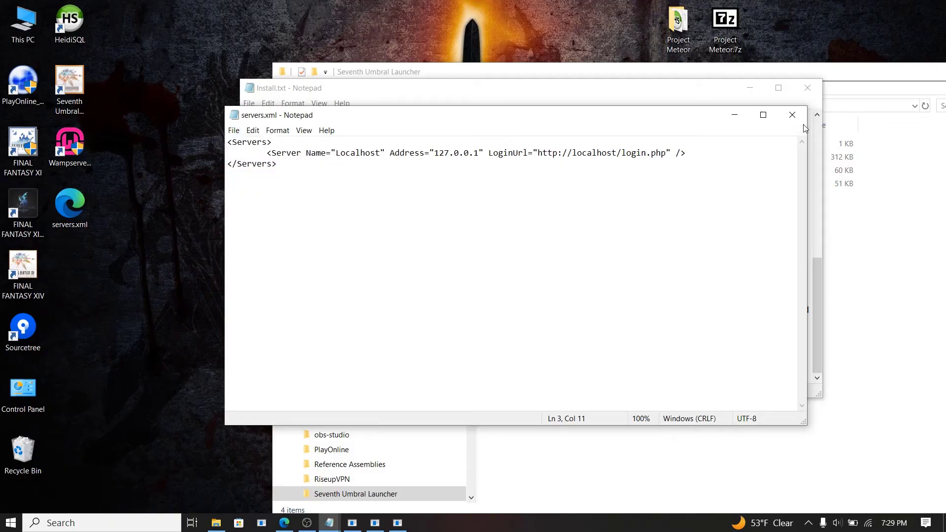
click(791, 114)
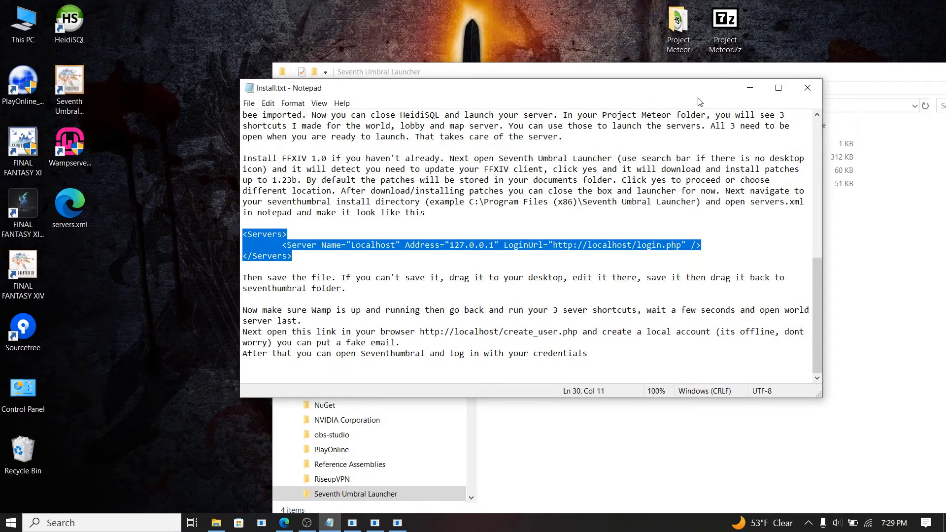
Step: Drag servers.xml from the desktop into the Seventh Umbral Launcher folder, approving the admin prompt
drag(619, 90, 582, 145)
click(712, 143)
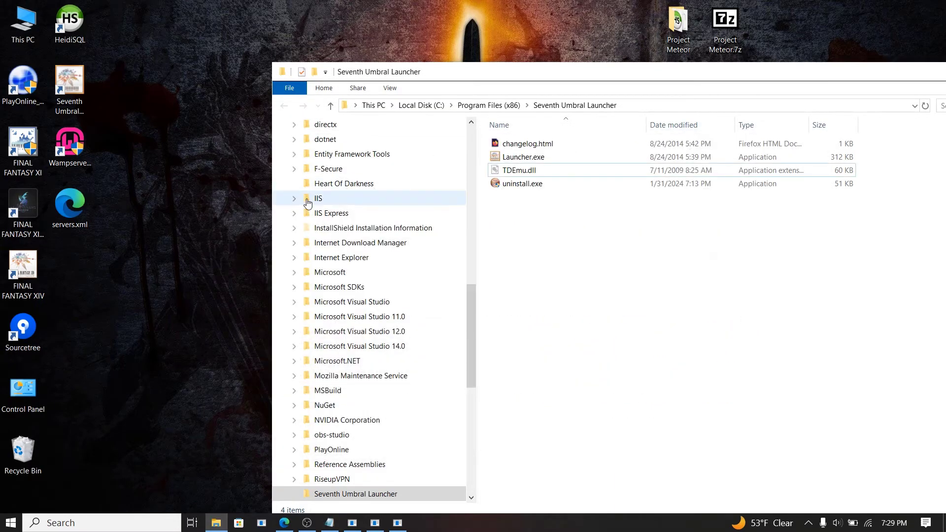
drag(74, 208, 554, 256)
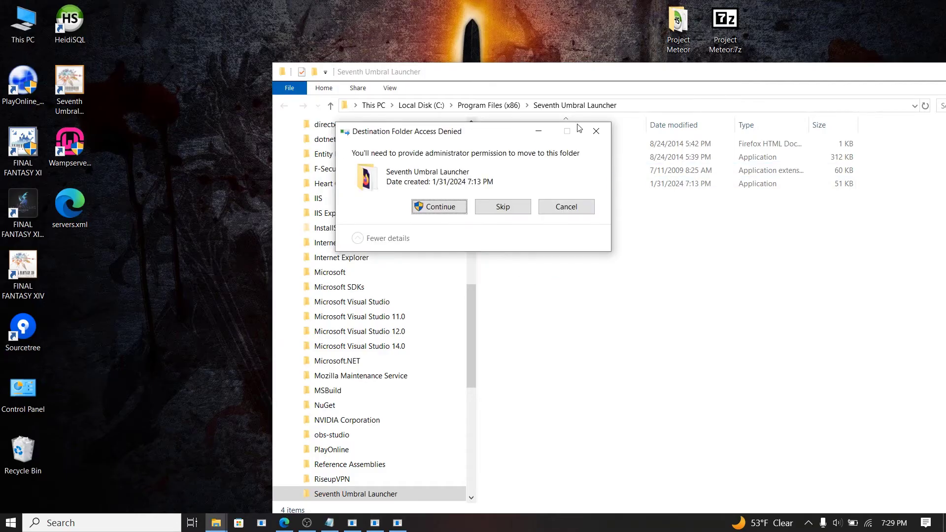
click(439, 206)
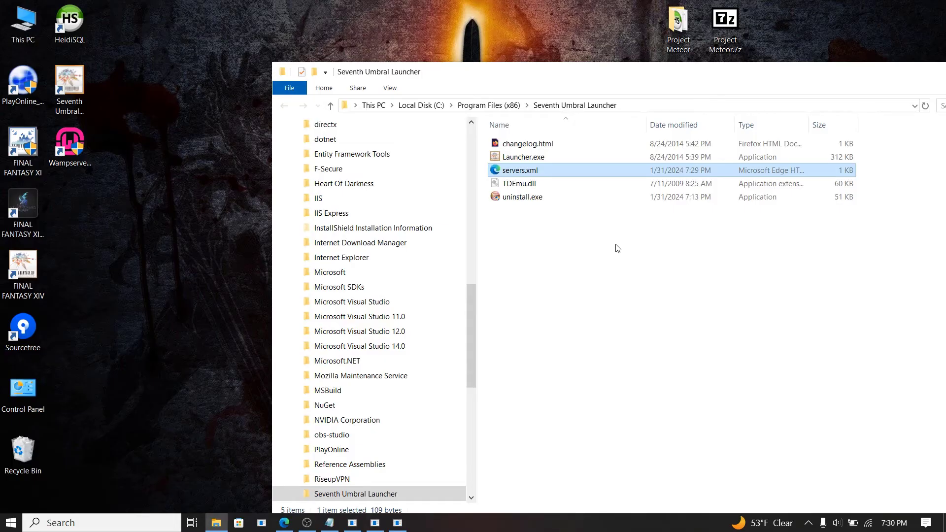
drag(667, 75, 511, 49)
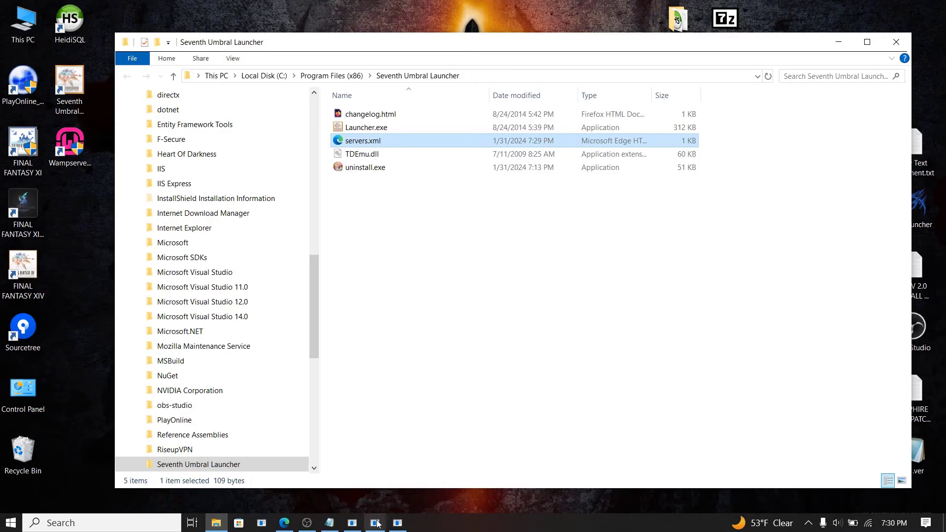
click(328, 523)
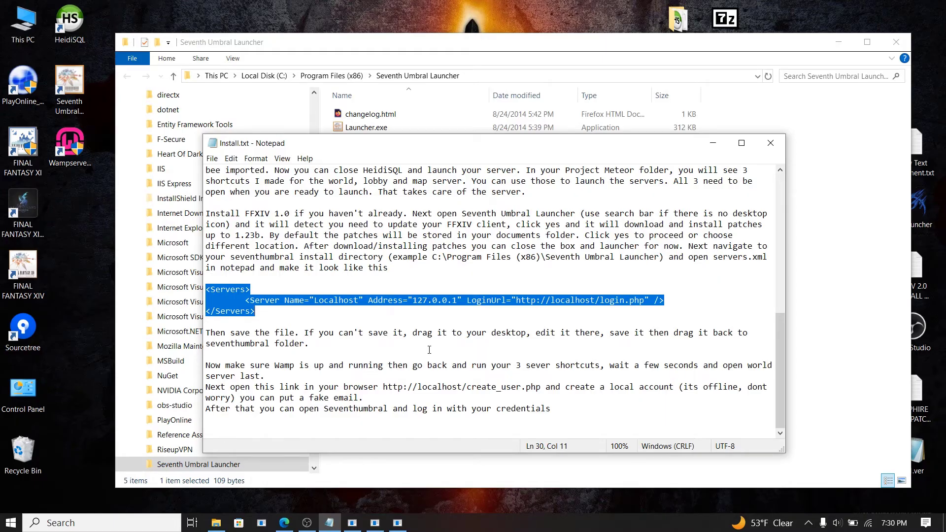
click(444, 433)
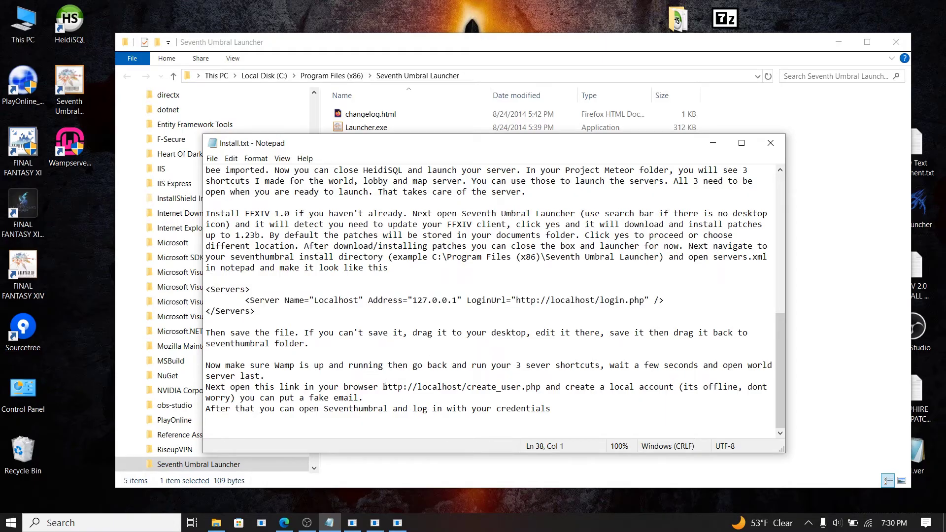
drag(384, 387, 541, 390)
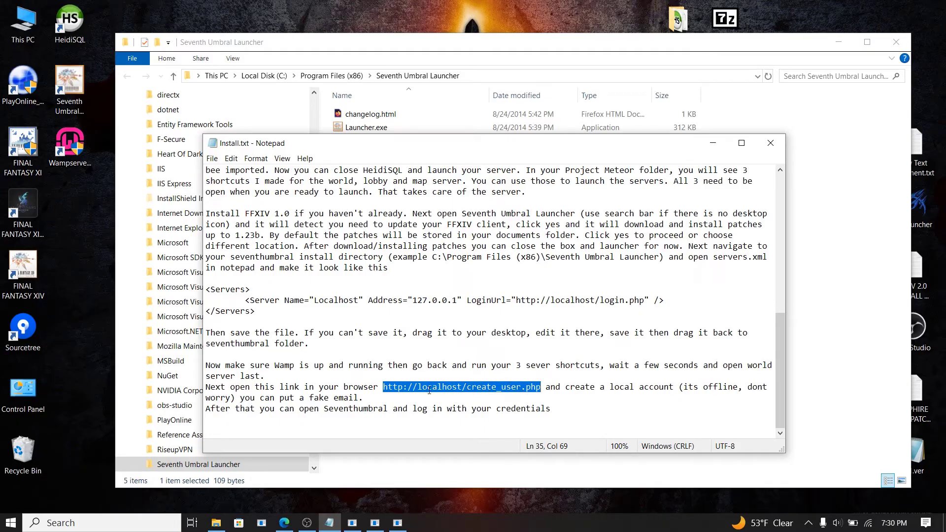
right_click(526, 389)
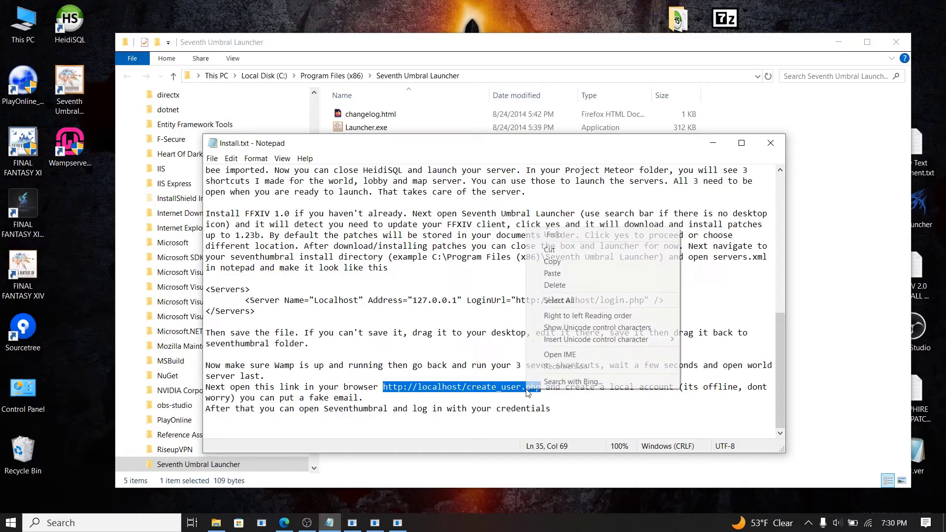
click(547, 262)
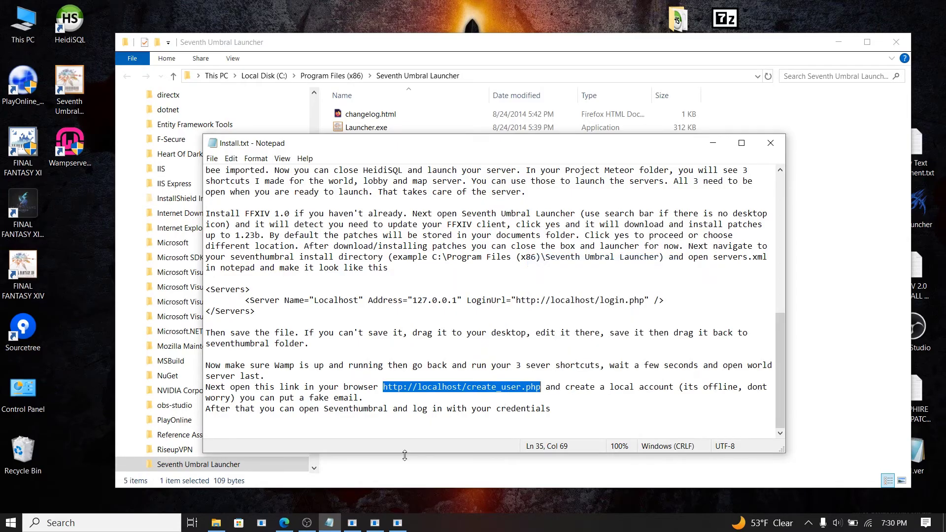
click(284, 522)
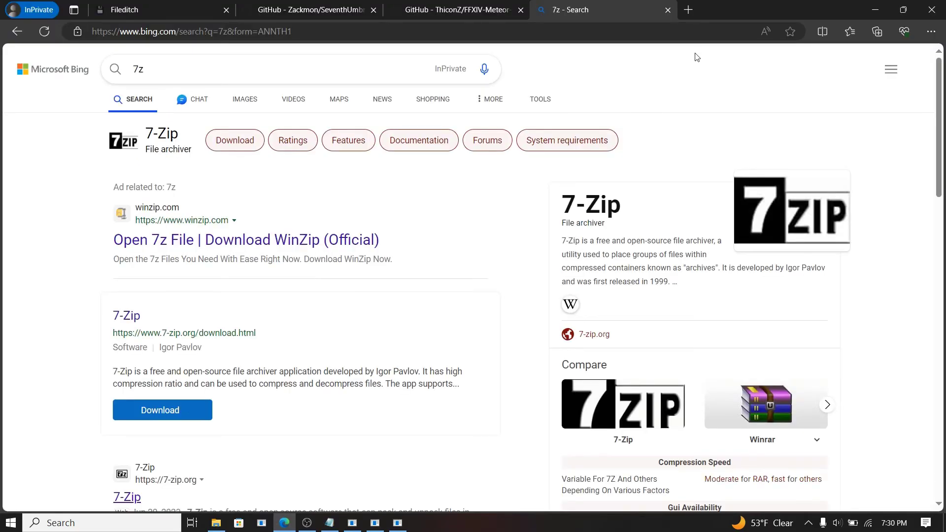
click(687, 11)
key(ctrl+v)
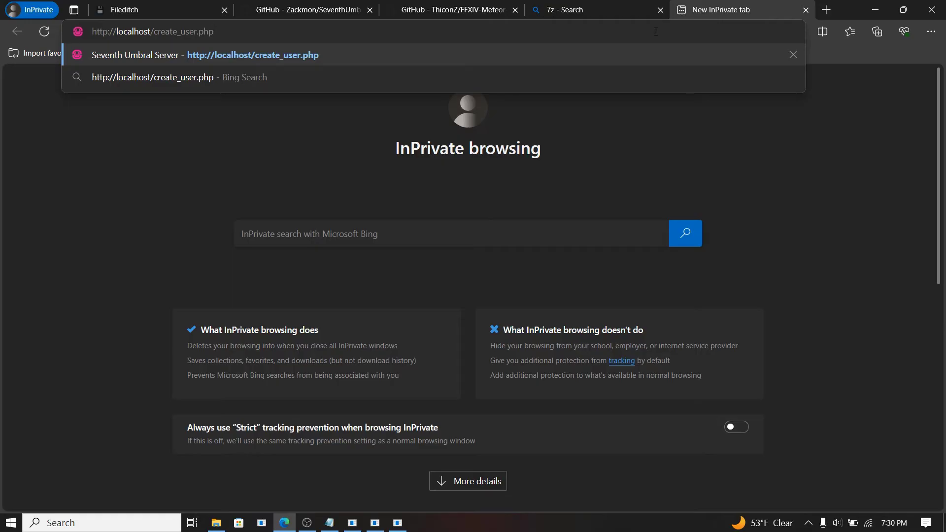
key(Return)
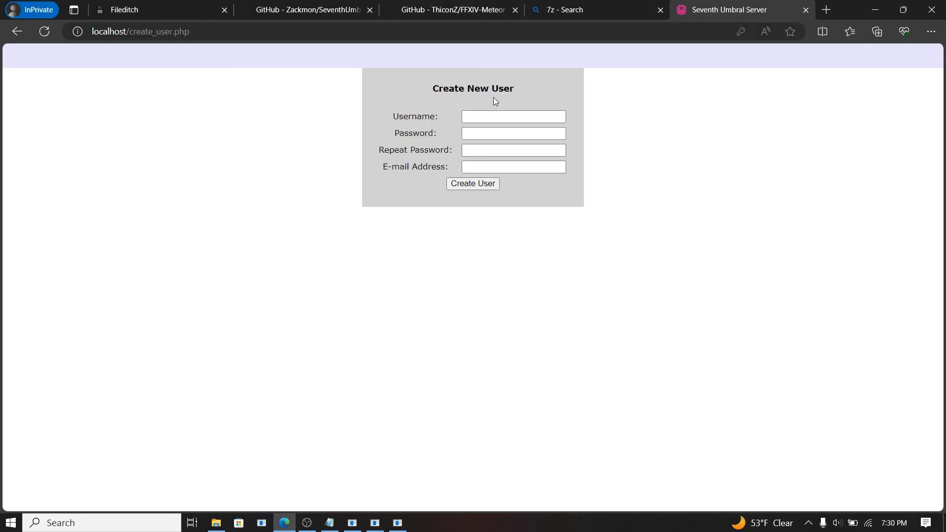
Step: Enter a username, the password twice and the suggested e-mail, then submit Create User
click(482, 116)
click(481, 115)
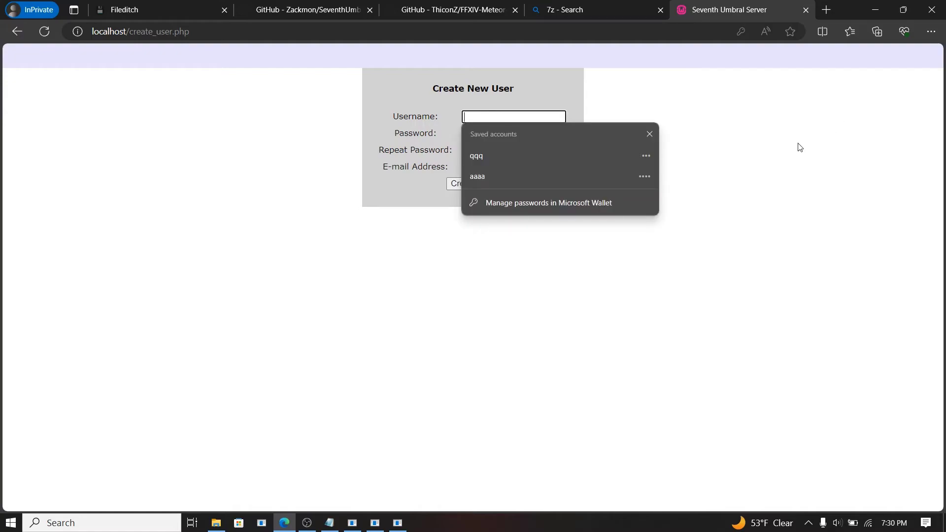
text(aaa)
key(Escape)
click(525, 134)
text(aaa)
click(542, 152)
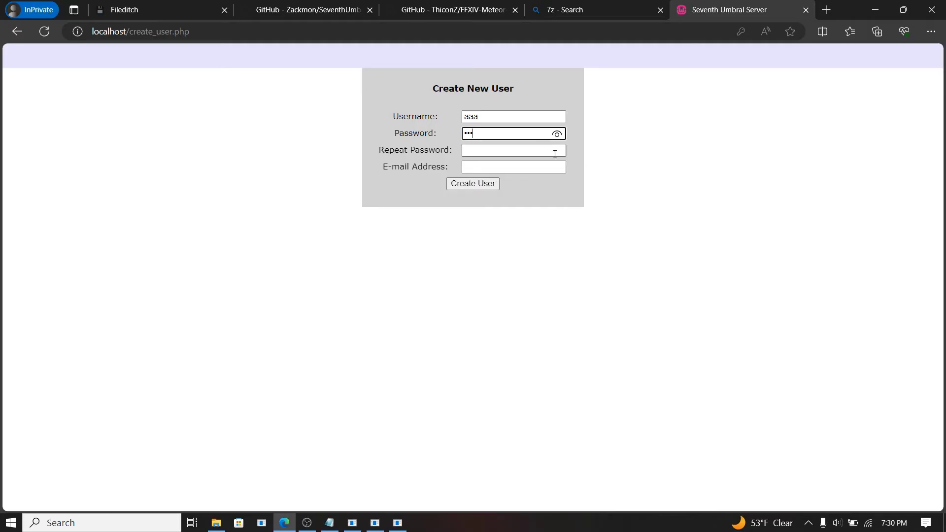
text(aaa)
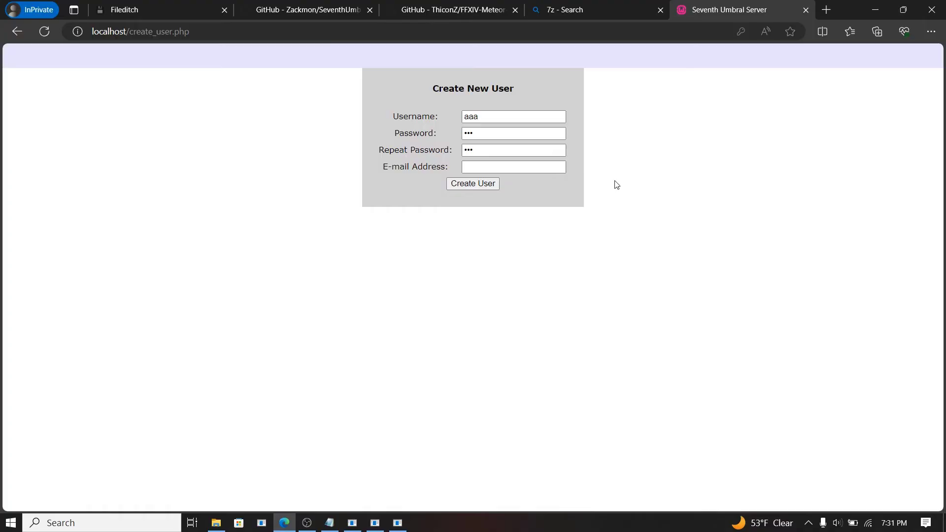
click(541, 167)
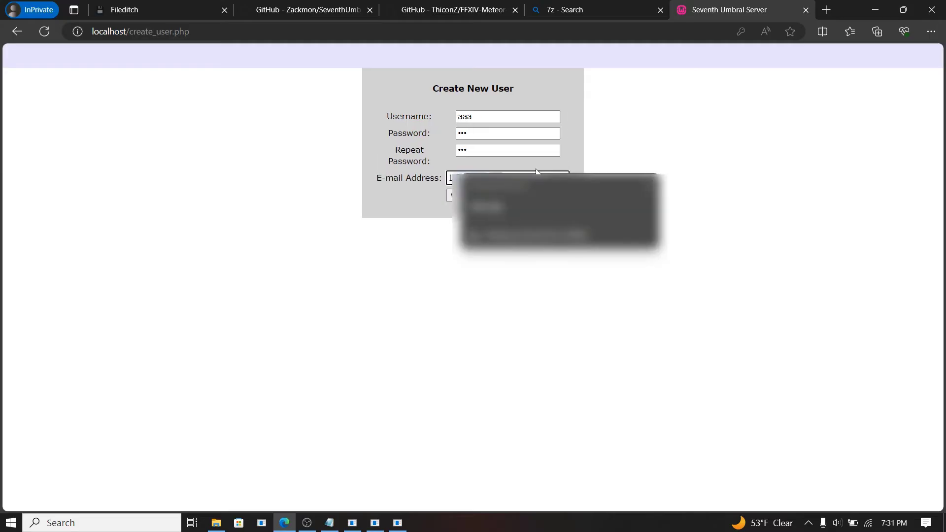
key(Down)
click(503, 220)
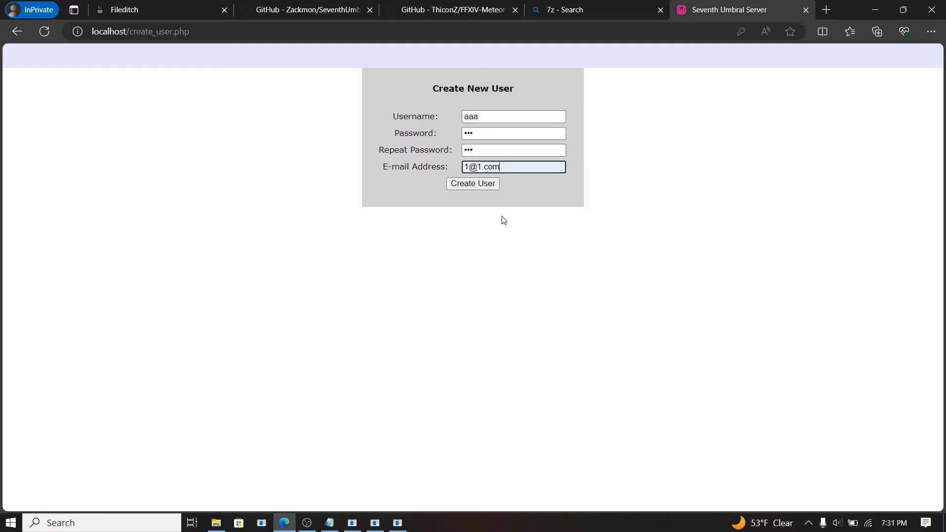
click(484, 185)
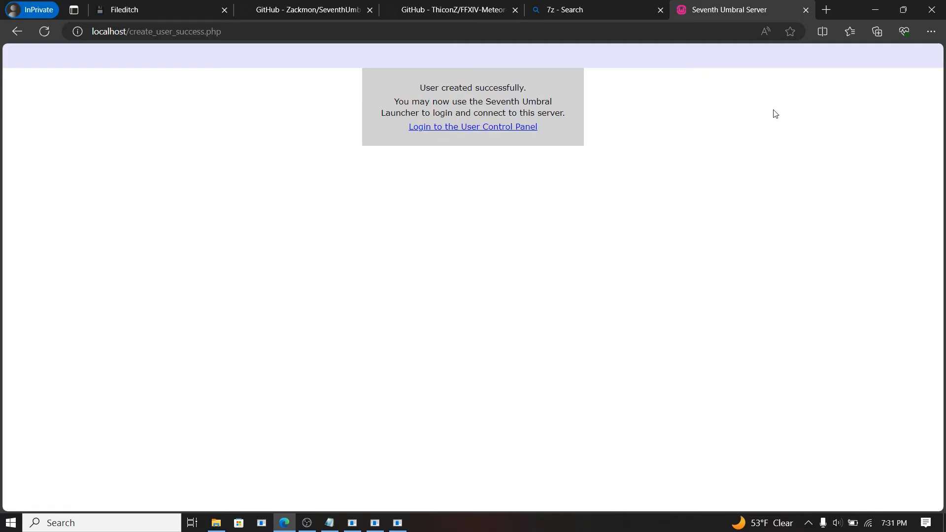
Step: Close the create_user tab and minimize Edge, the install notes and the launcher folder
click(803, 13)
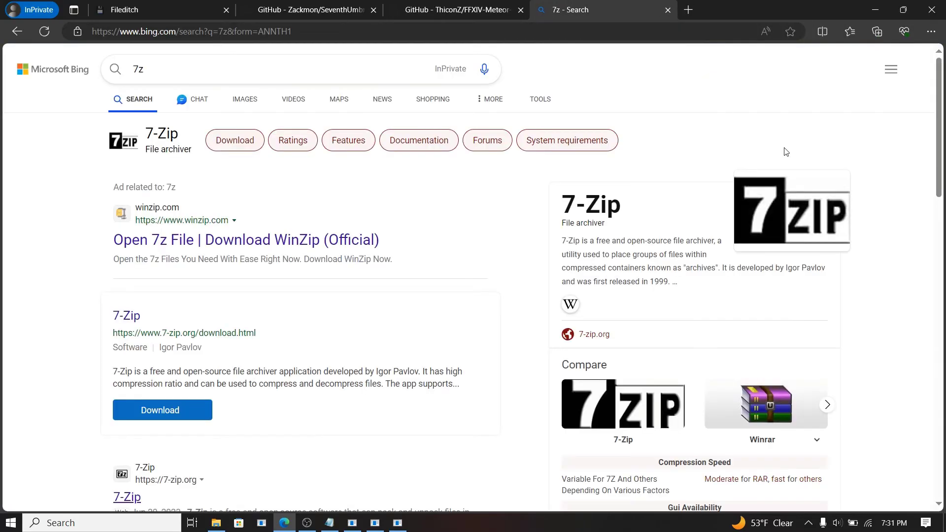
click(875, 10)
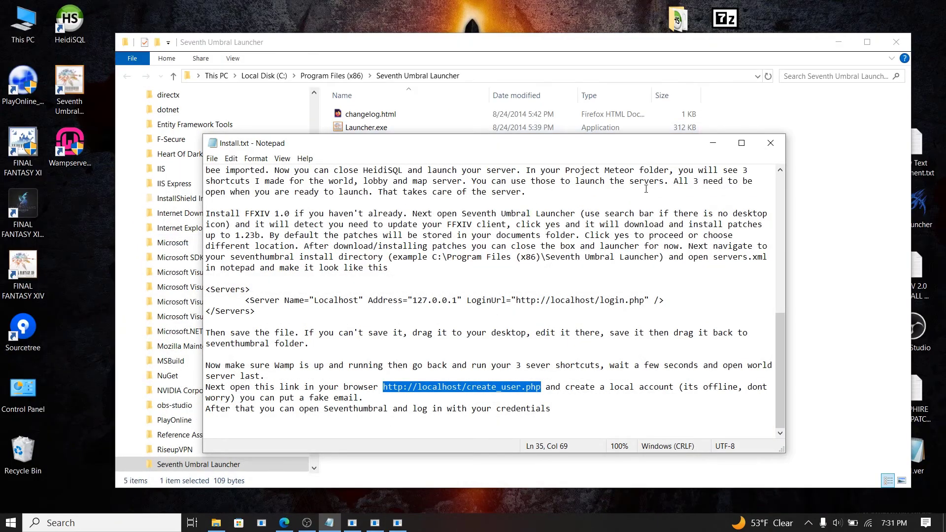
click(713, 144)
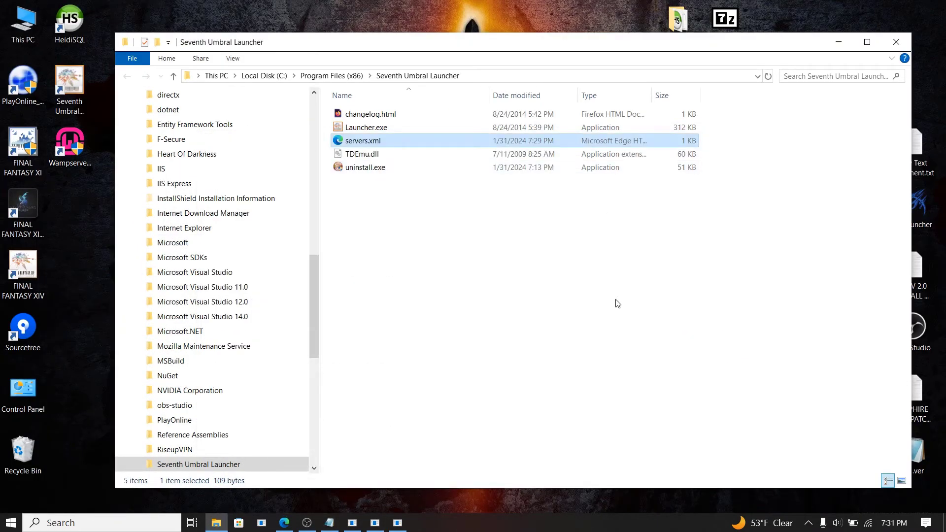
click(836, 43)
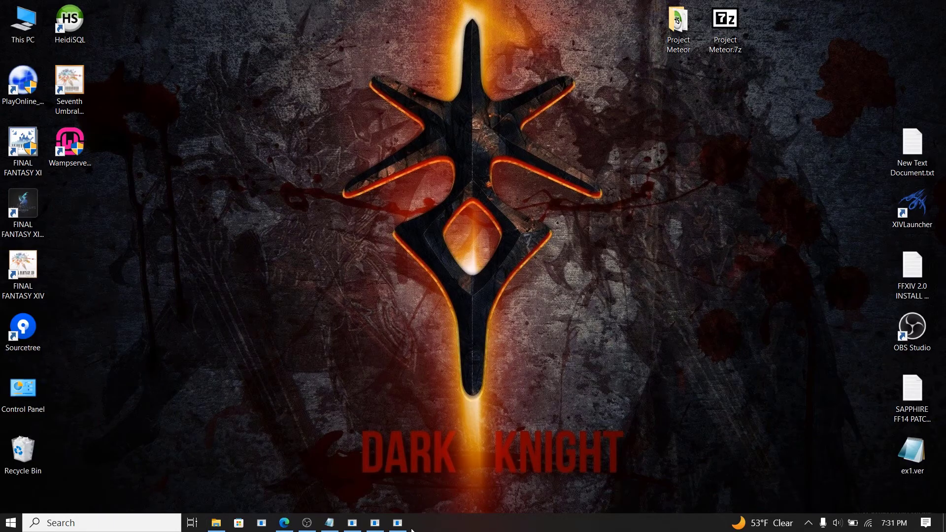
click(807, 521)
click(544, 295)
Step: Start Seventh Umbral Launcher, set its Server dropdown to 127.0.0.1 (Localhost), then close it
double_click(79, 83)
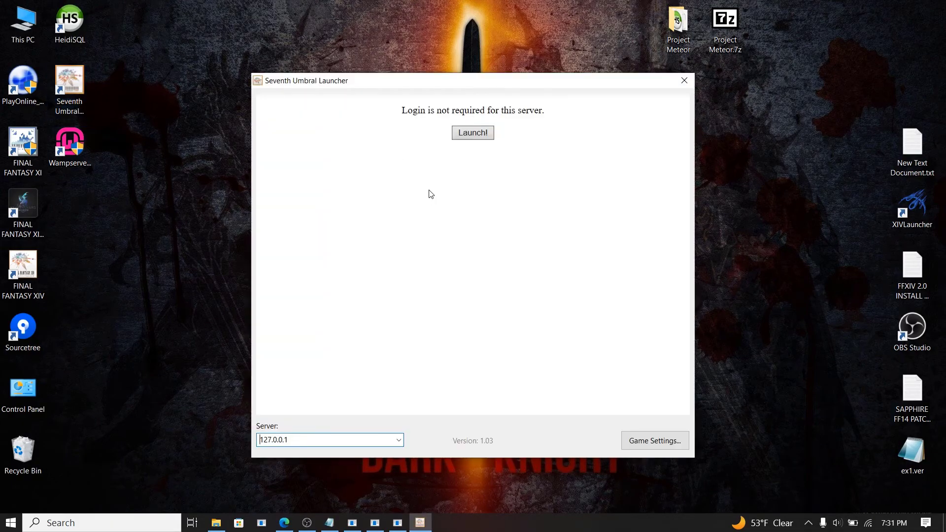
click(399, 440)
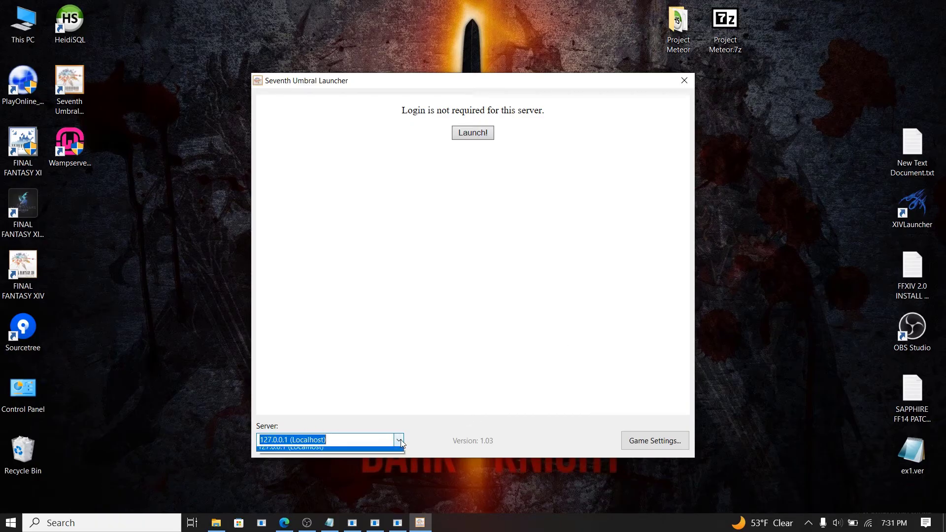
click(326, 440)
click(333, 440)
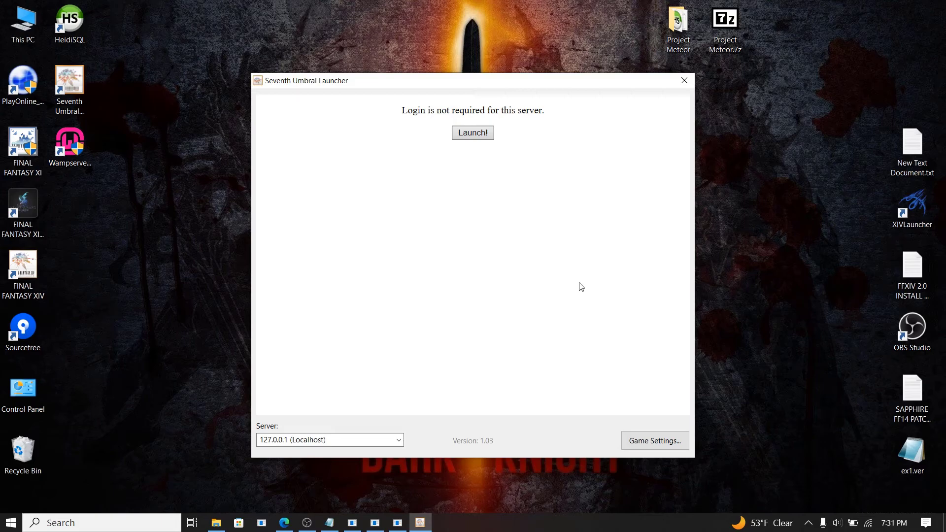
click(684, 81)
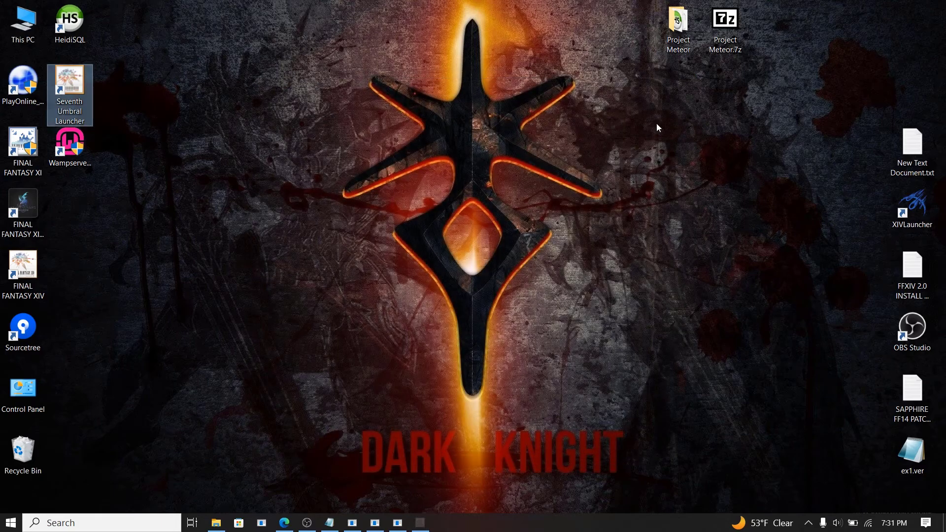
Step: Twice open the launcher, select 127.0.0.1 (Localhost) as the server, and close it again
double_click(79, 91)
click(398, 441)
click(357, 452)
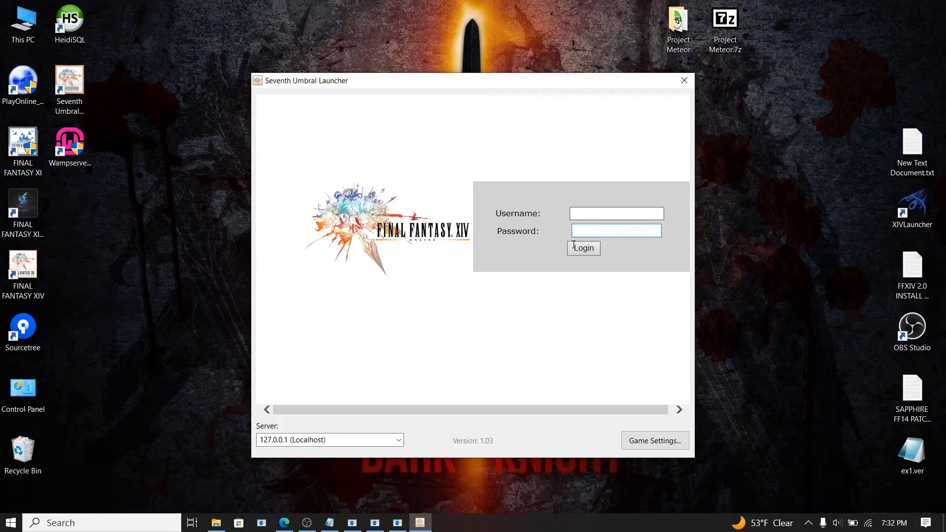
click(685, 80)
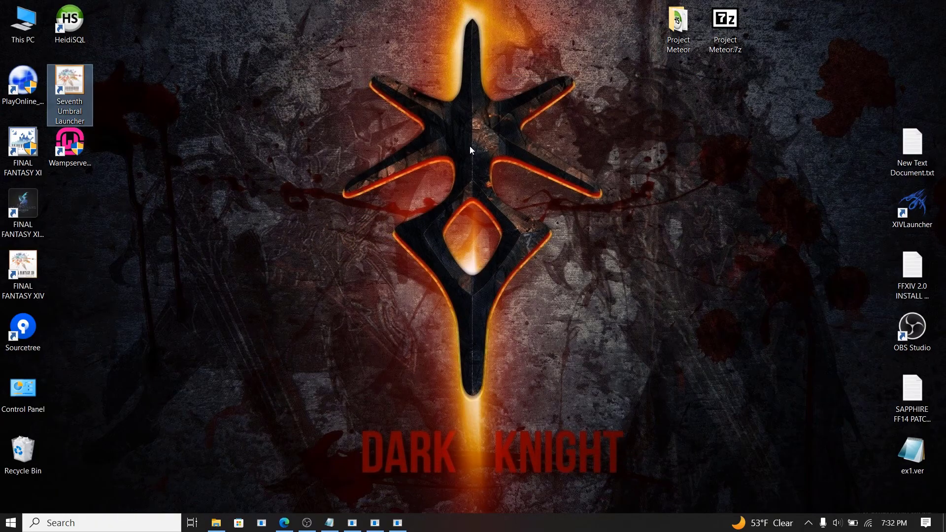
double_click(70, 86)
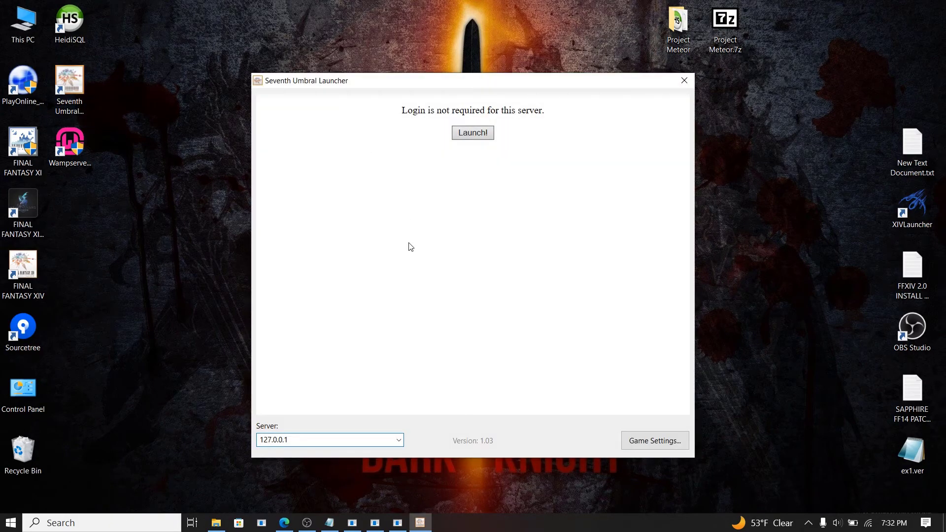
click(398, 439)
click(360, 453)
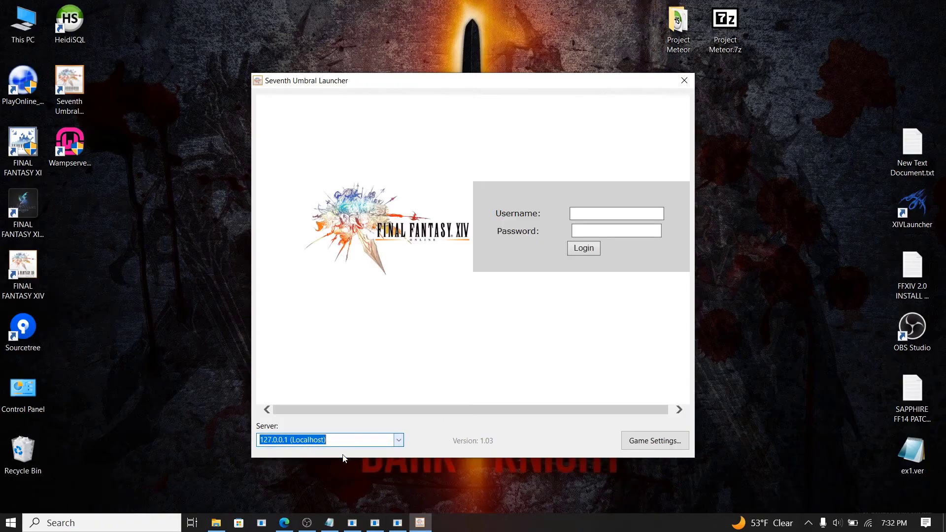
click(399, 443)
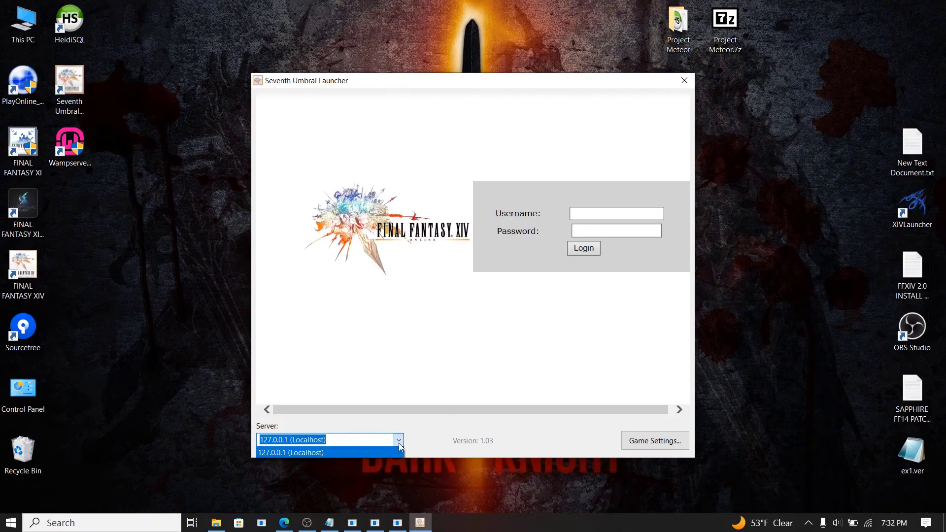
click(341, 452)
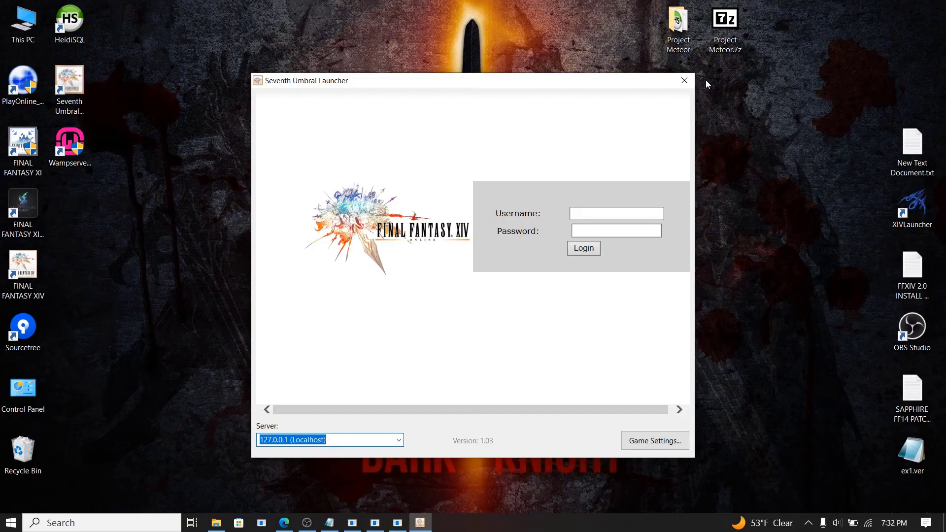
click(683, 81)
Step: Reopen the launcher on 127.0.0.1 (Localhost) and log in with a username and password
double_click(79, 97)
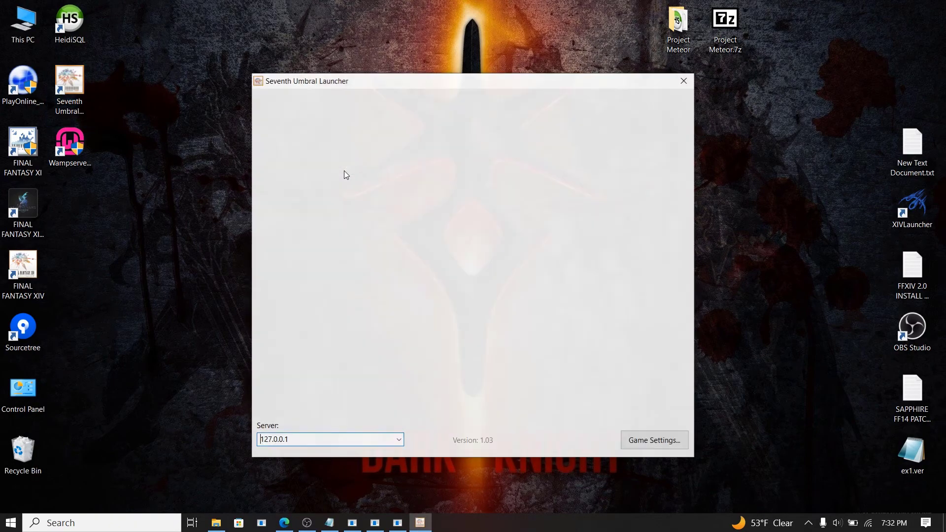
click(400, 440)
click(356, 452)
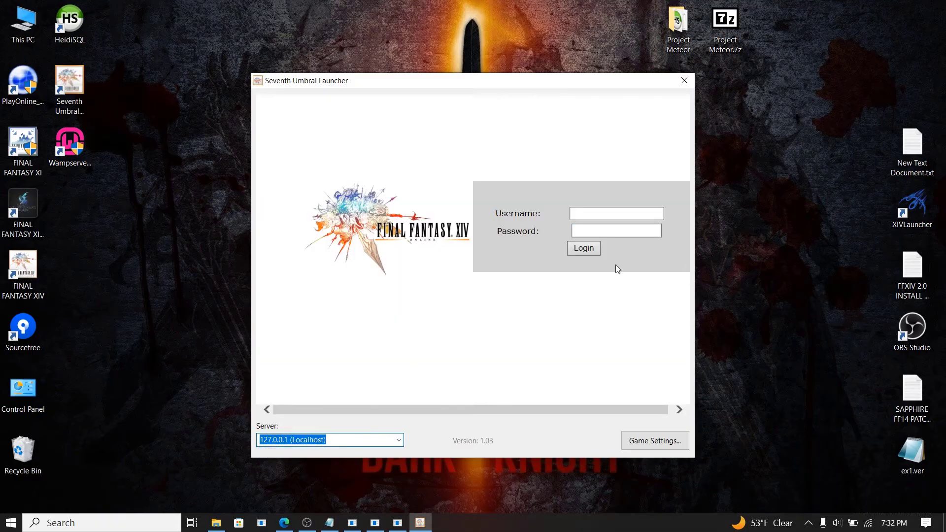
click(593, 216)
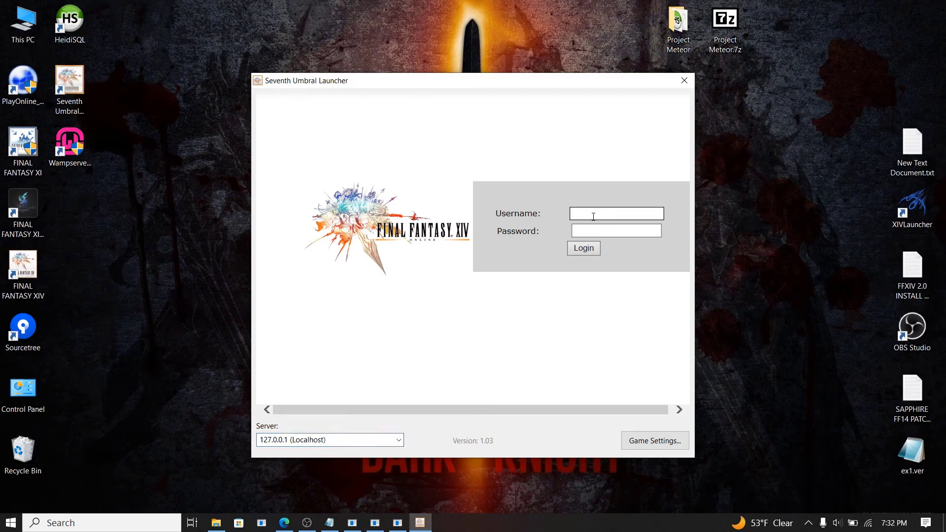
text(test)
click(590, 246)
click(589, 213)
text(aaa)
click(590, 230)
text(aaa)
click(589, 251)
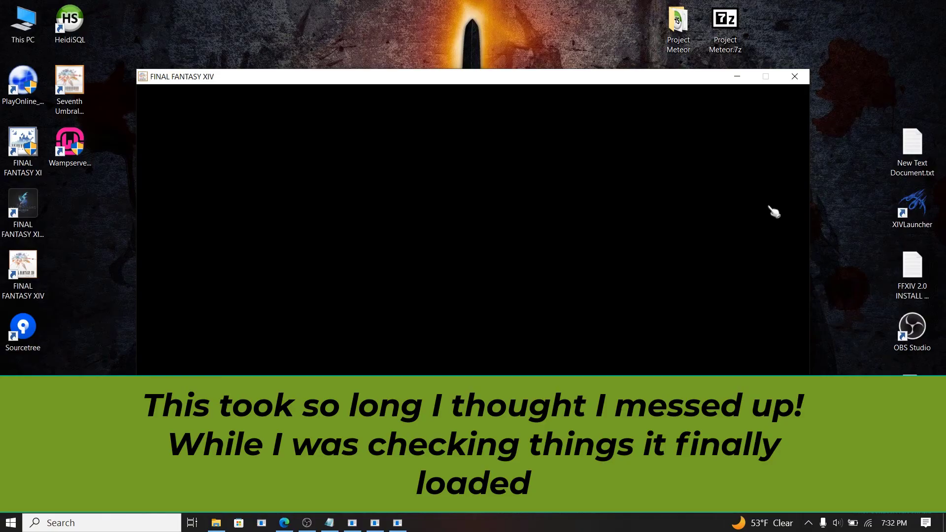
Step: Restore the Lobby, Map and World Server consoles, then minimize them again
click(352, 523)
click(375, 522)
click(398, 522)
click(569, 104)
click(554, 88)
click(538, 73)
Step: Browse to Project Meteor FF14\Data and review lobby_config.ini and map_config.ini in Notepad
double_click(678, 27)
double_click(389, 133)
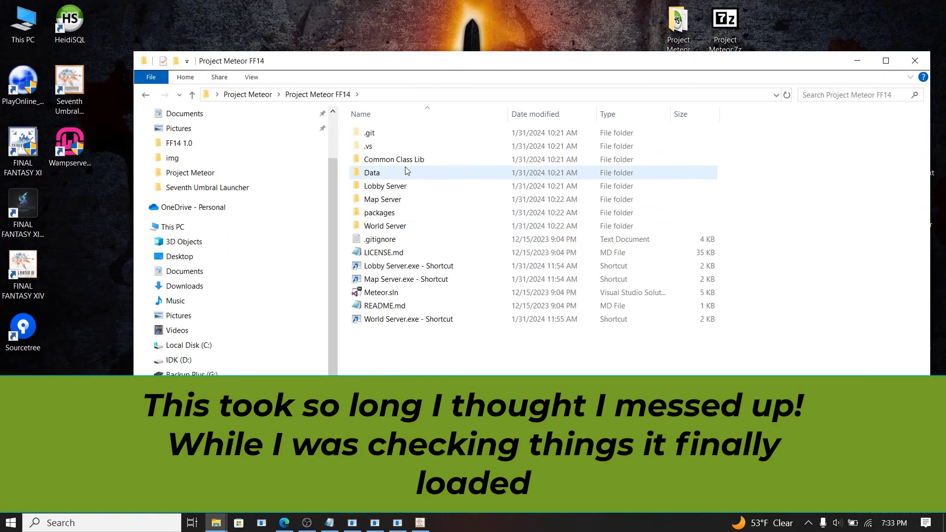
double_click(388, 174)
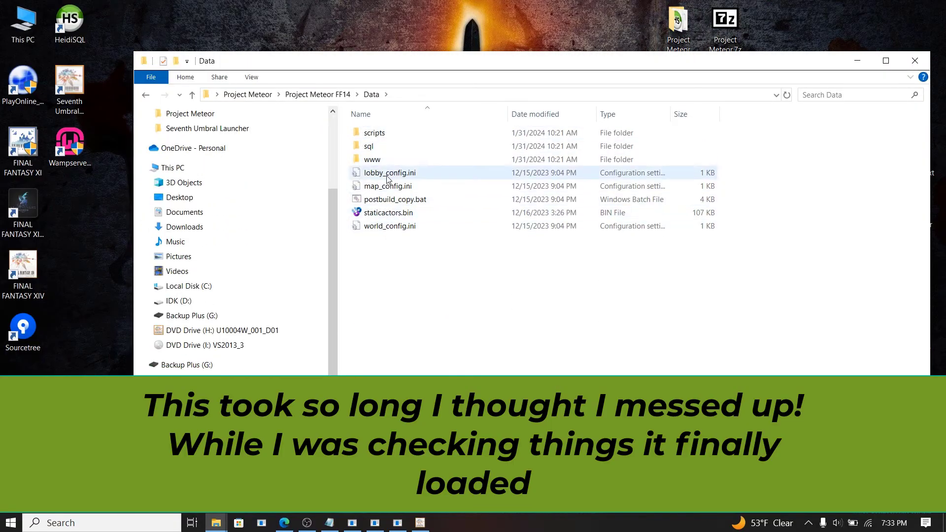
double_click(389, 173)
click(792, 115)
double_click(424, 187)
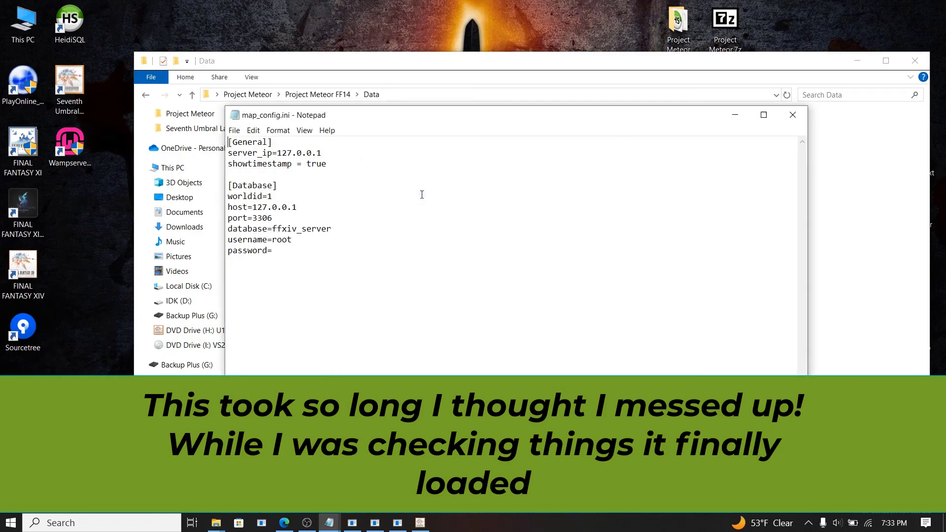
click(792, 115)
Step: Review world_config.ini, close the file browser, and decline quitting the game
click(405, 227)
double_click(405, 227)
click(791, 114)
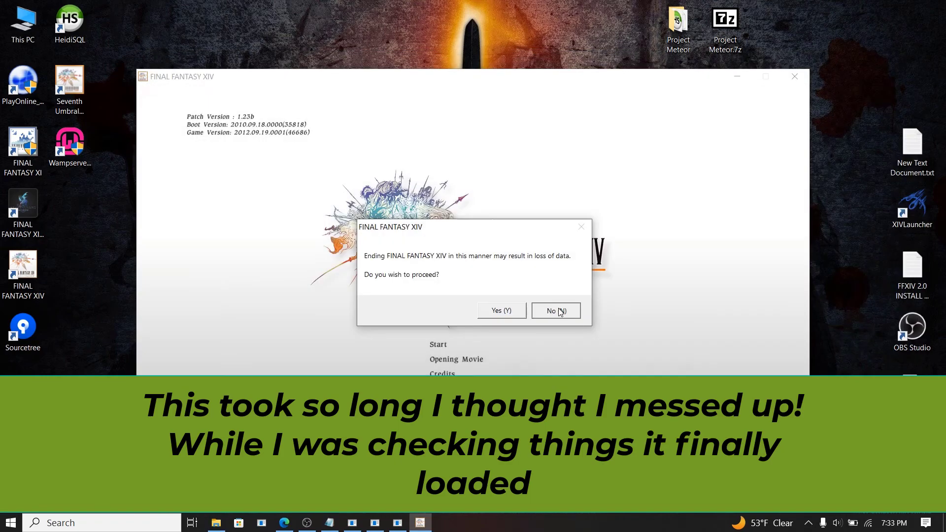
click(560, 312)
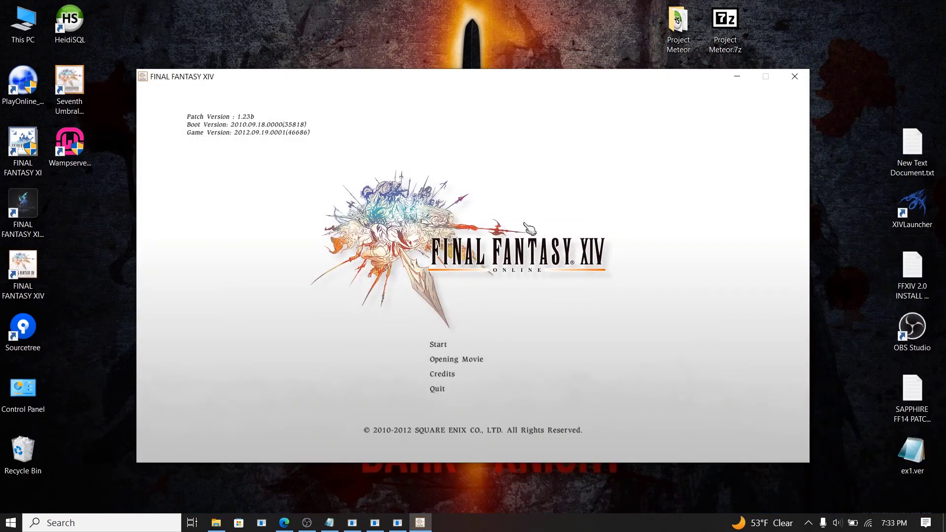
Step: Start the game, accept the notice, and begin creating a new character
click(443, 346)
click(442, 357)
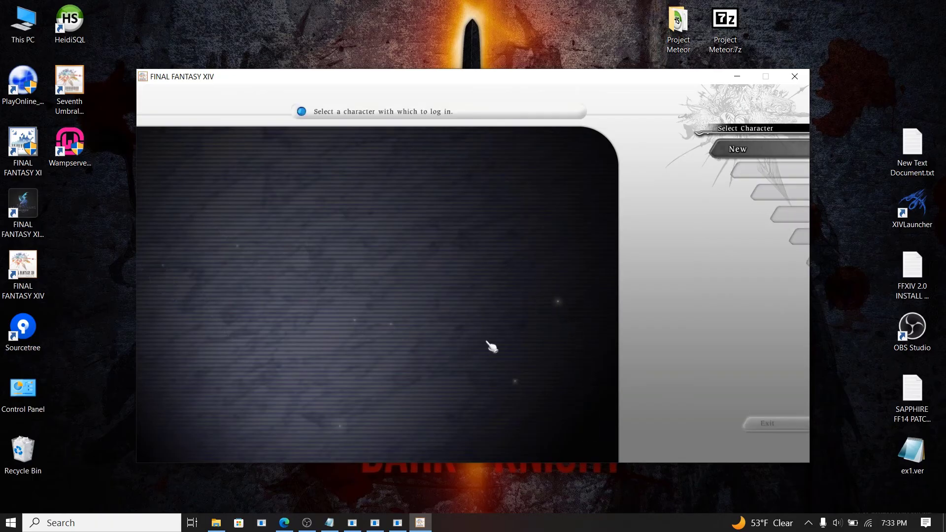
click(457, 357)
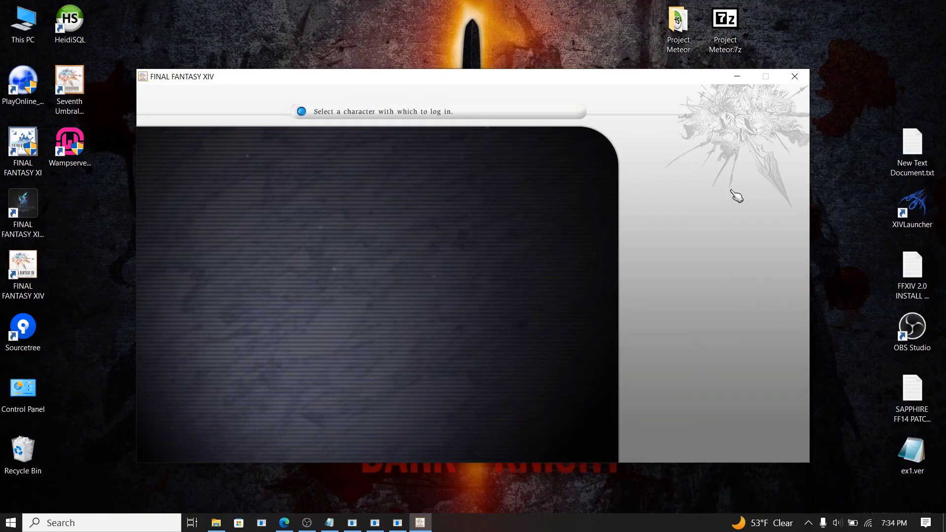
Step: Pick a base character, select the Fernehalwes world, name it 'a', and confirm creation
click(688, 151)
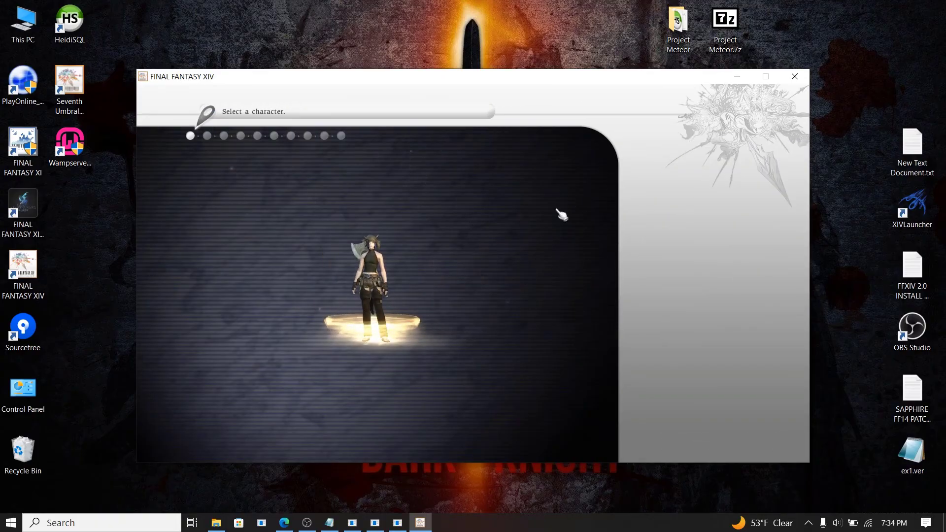
click(472, 263)
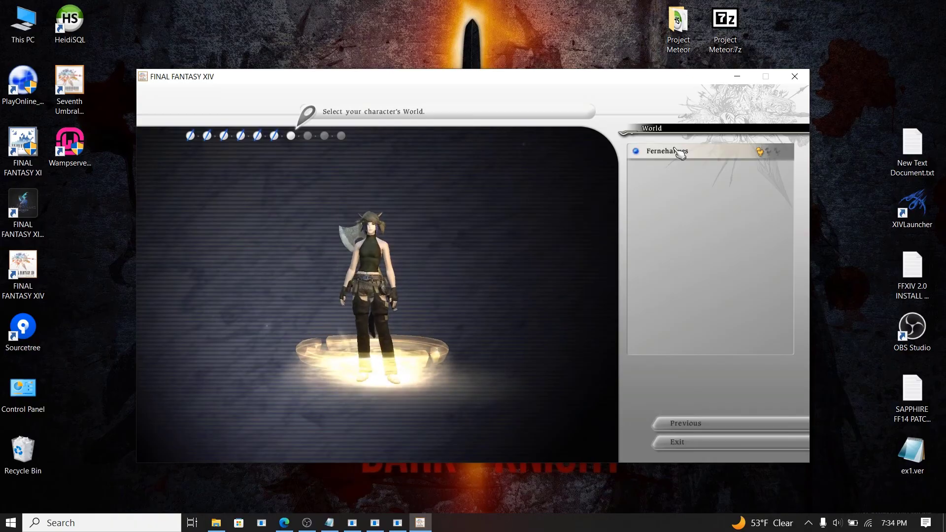
click(678, 151)
click(687, 201)
text(a)
key(Return)
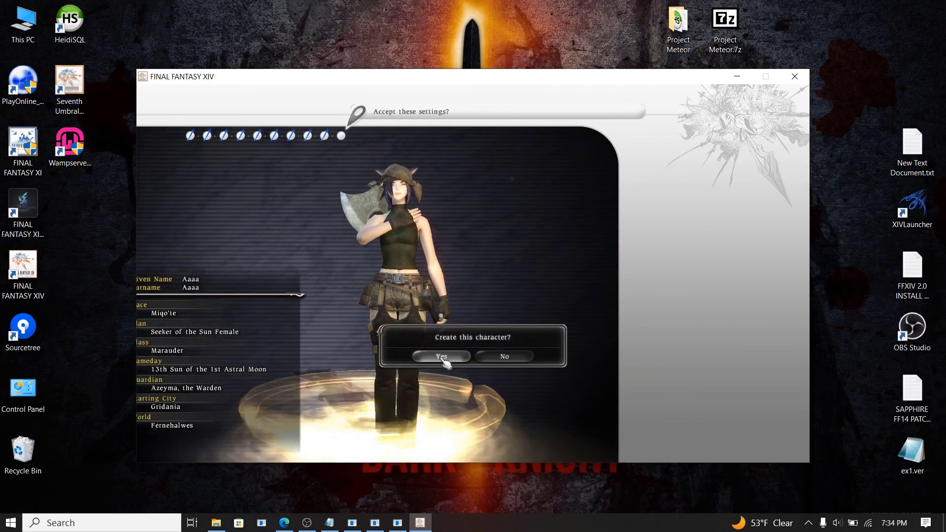
click(458, 361)
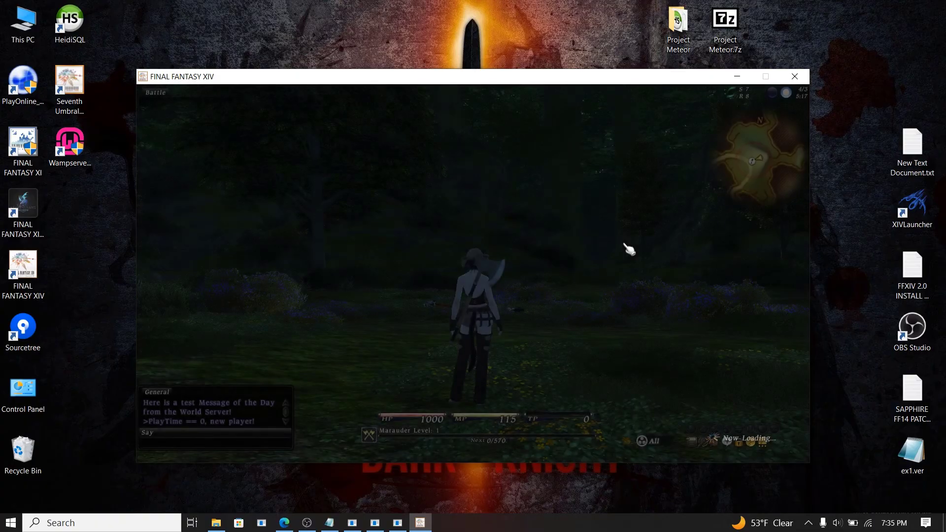
Step: Walk the character forward and back through the flowers with W and S
key(w)
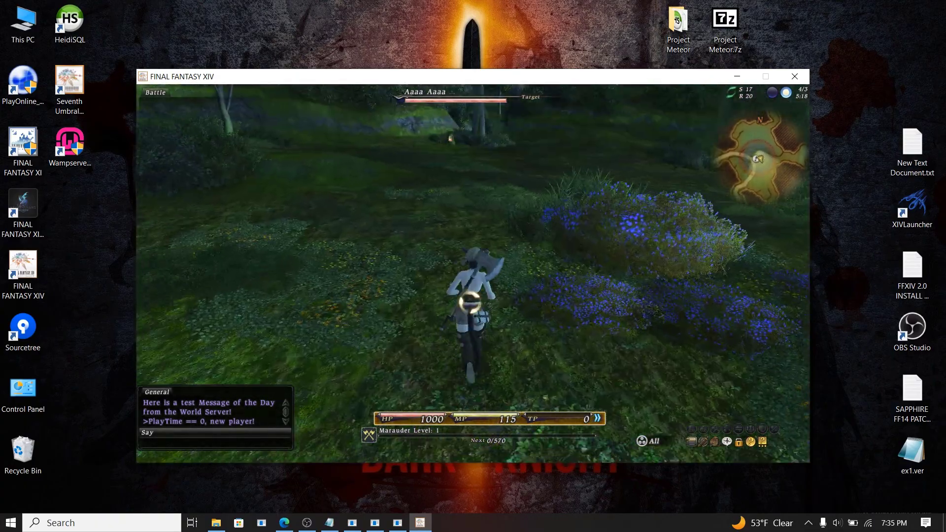
key(s)
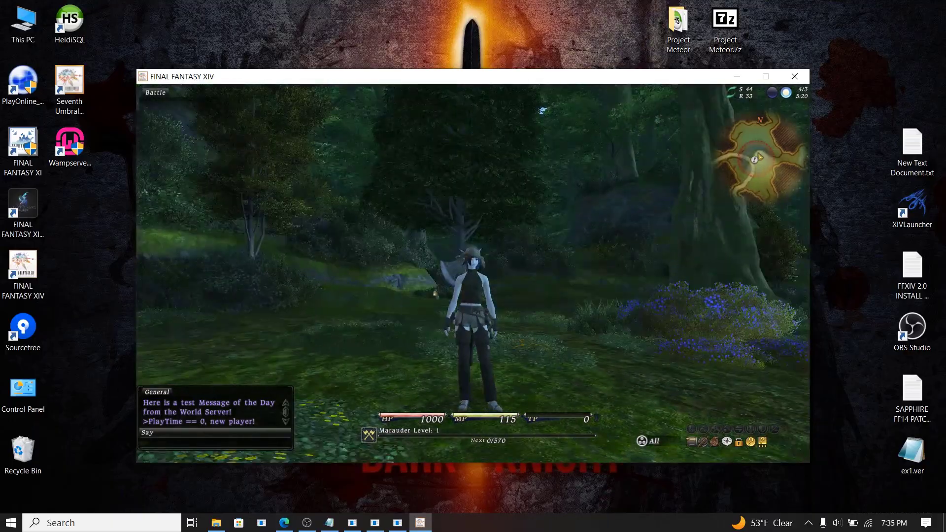
key(w)
key(s)
Step: Perform the /goodbye emote with your own character targeted
key(Return)
text(/goodbe)
key(Return)
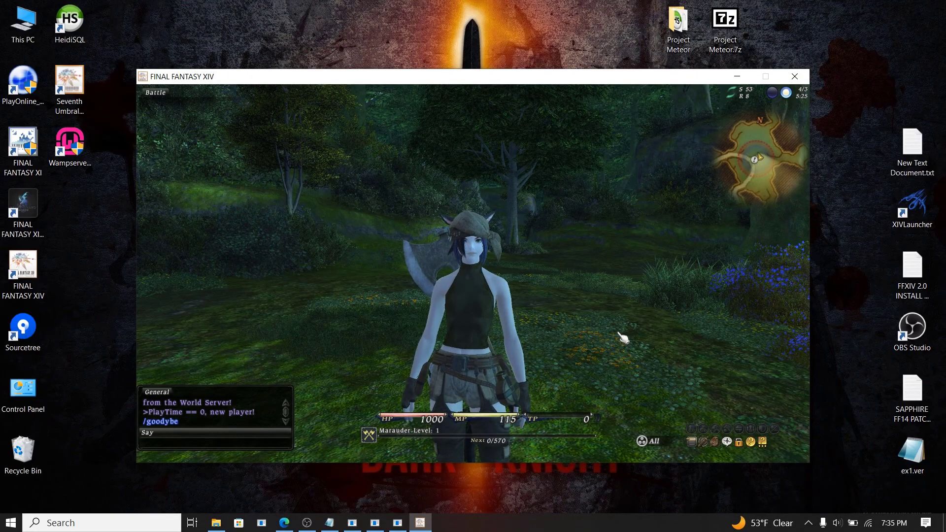
key(F1)
key(Return)
text(/goodbye)
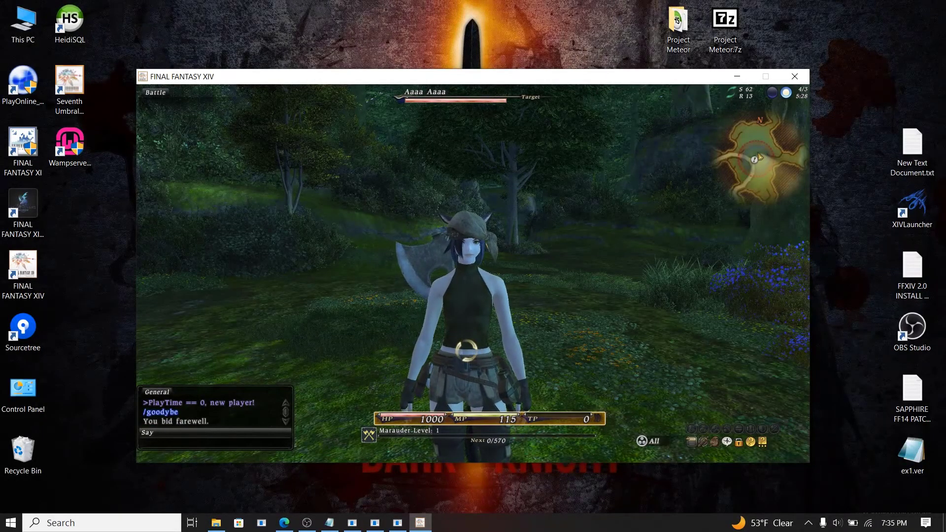
Step: Send /shutdown and choose Exit game to quit to the desktop
text(/sh)
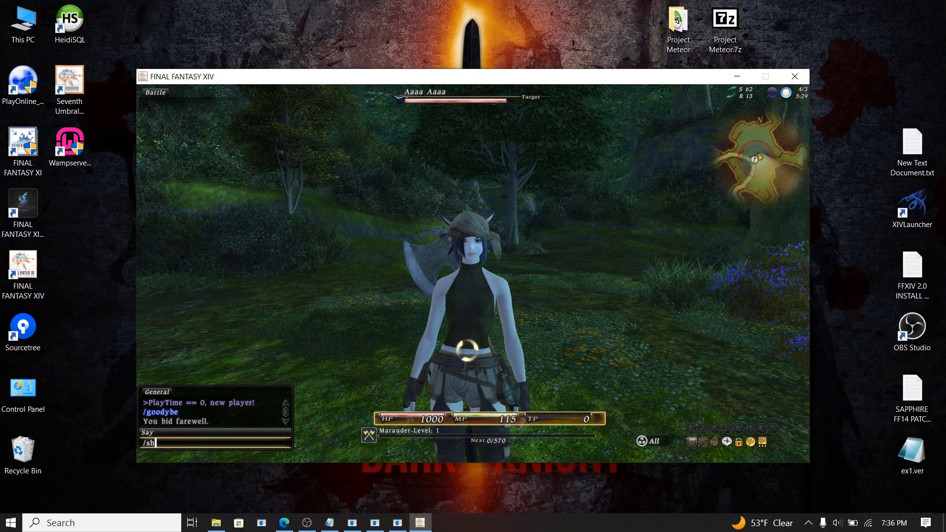
text(utdown)
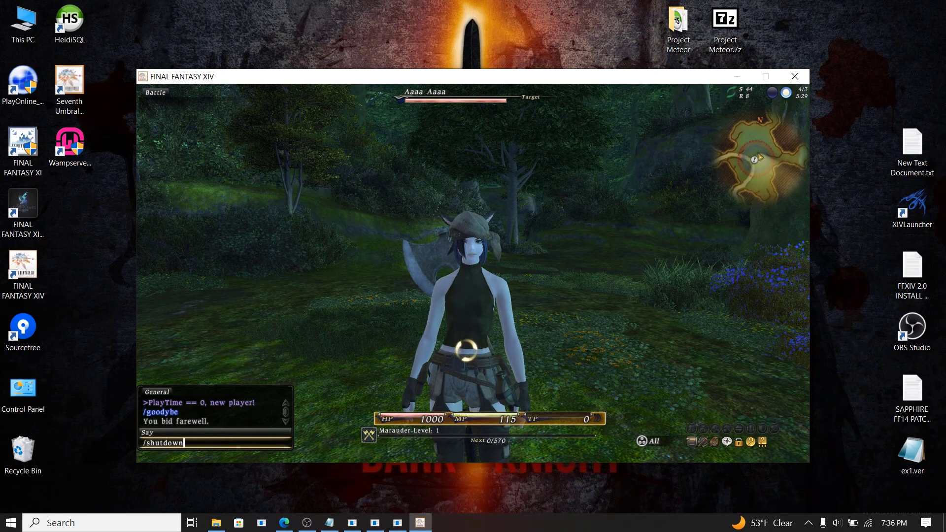
key(Return)
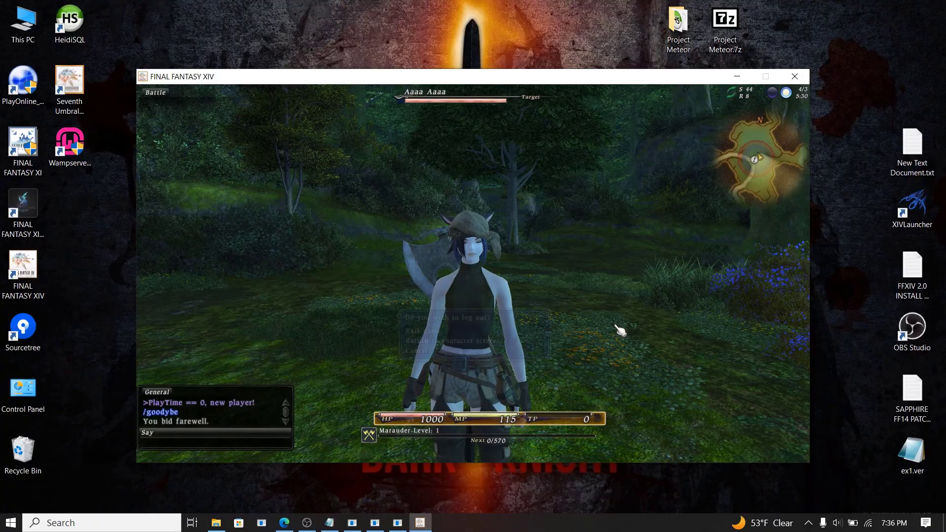
click(440, 329)
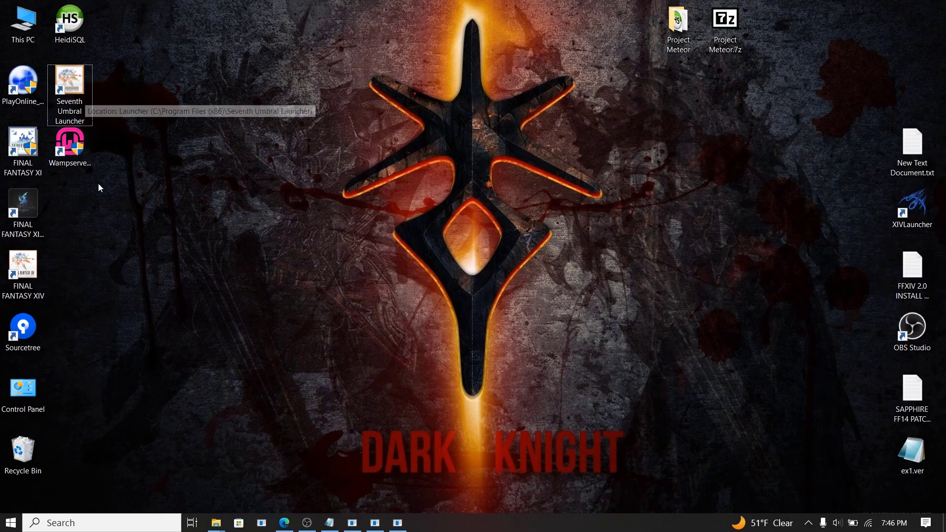
double_click(78, 94)
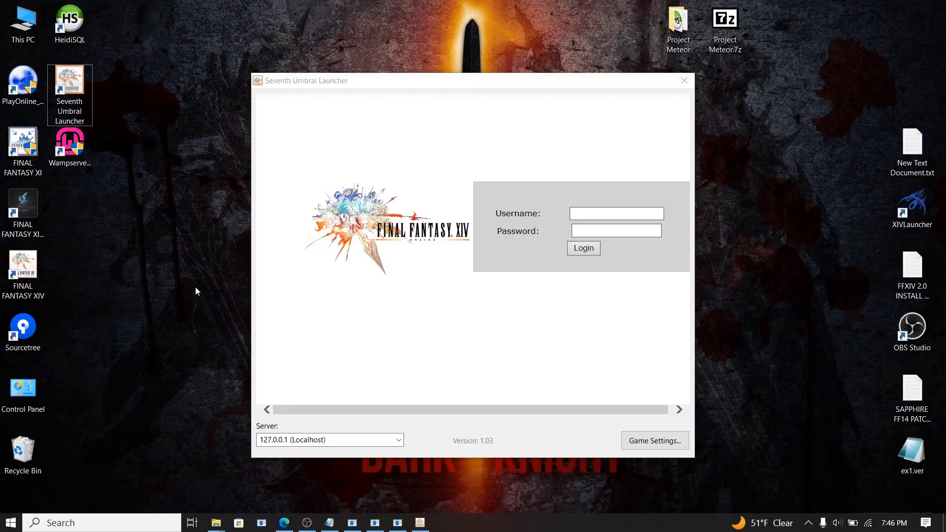
key(ctrl+shift+Escape)
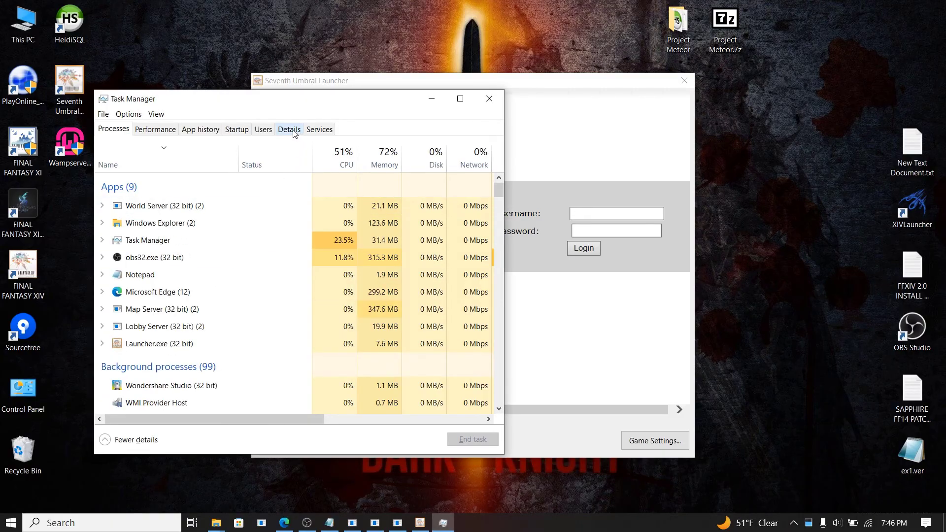
click(295, 132)
scroll(273, 220, down, 2)
scroll(275, 222, down, 6)
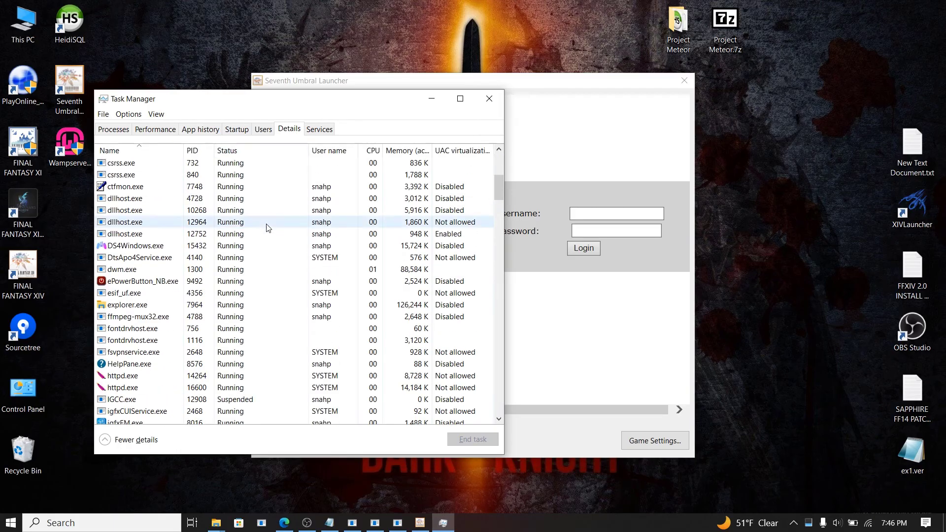
click(158, 251)
scroll(156, 295, down, 3)
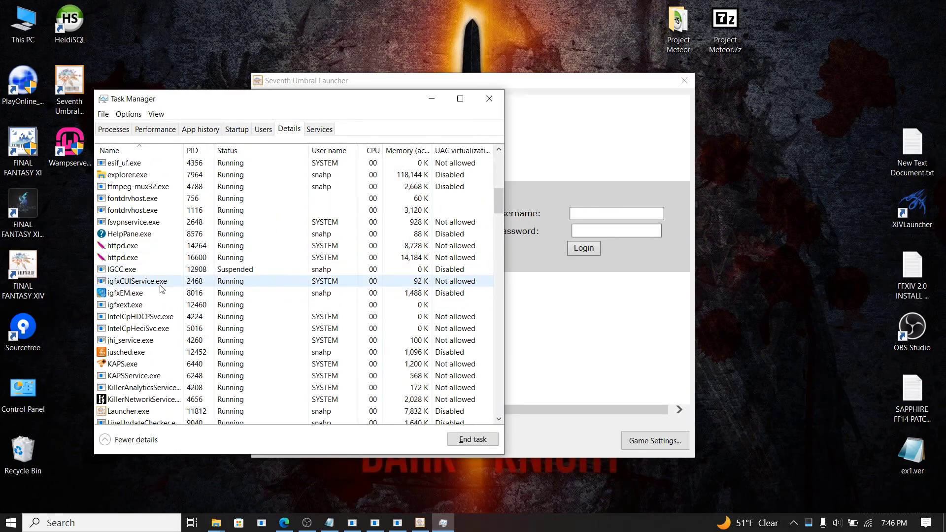
click(159, 293)
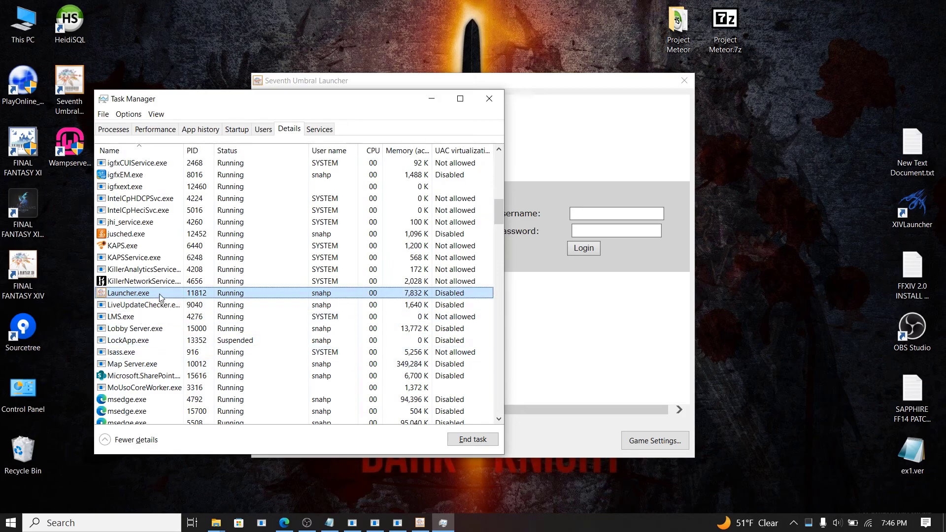
right_click(160, 296)
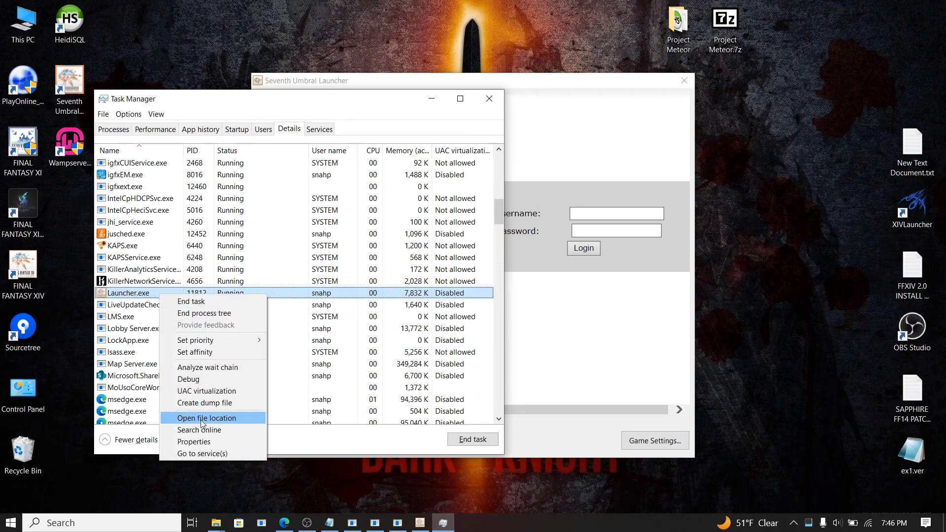
click(202, 353)
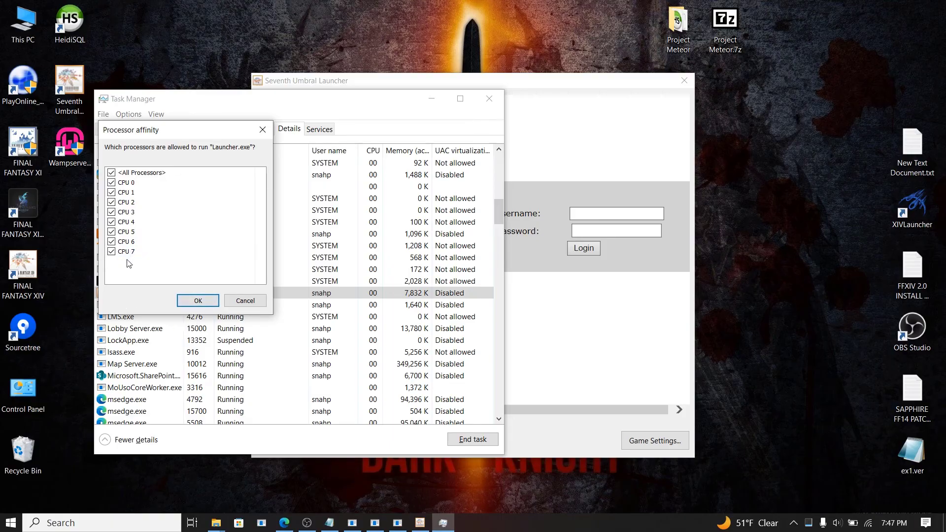
click(198, 301)
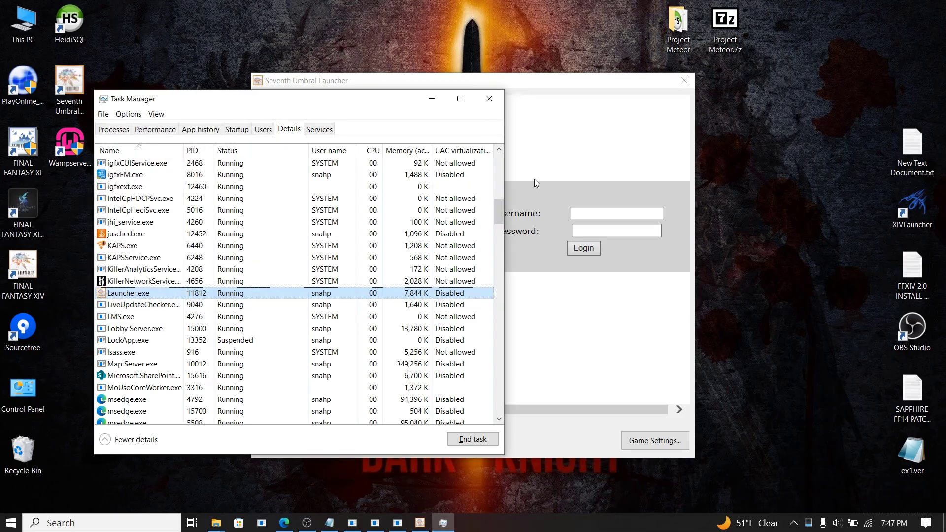
key(alt+F4)
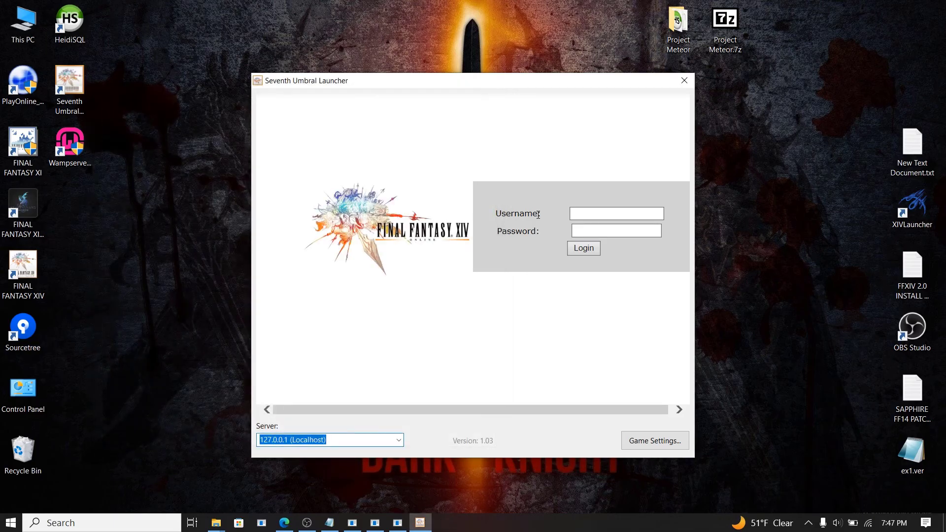
click(683, 79)
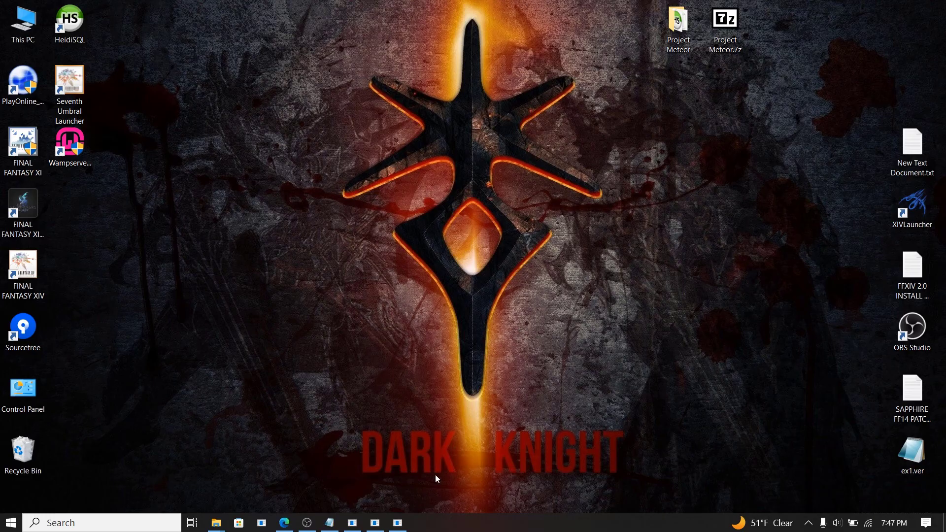
Step: Restore Edge on the FFXIV-Meteor-Launcher repo and open the Release V1.0.0.0 page
mouse_move(285, 527)
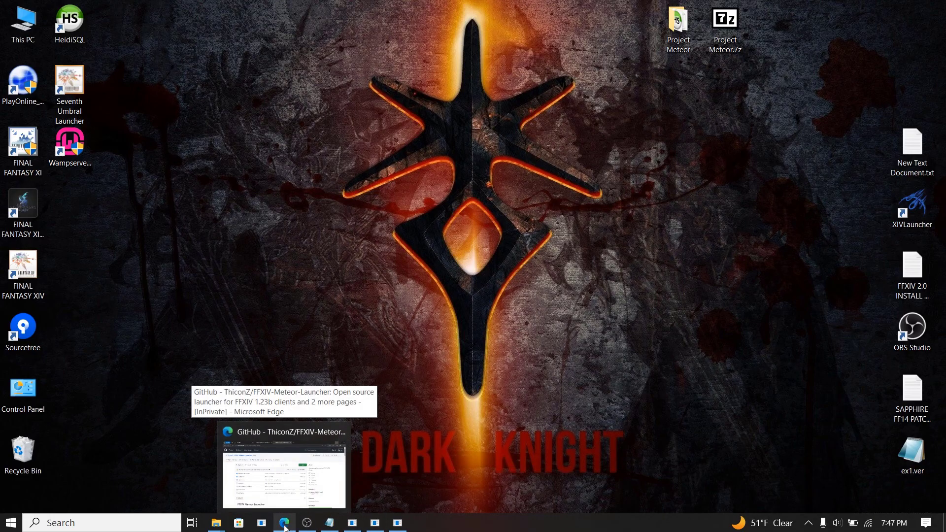
click(285, 527)
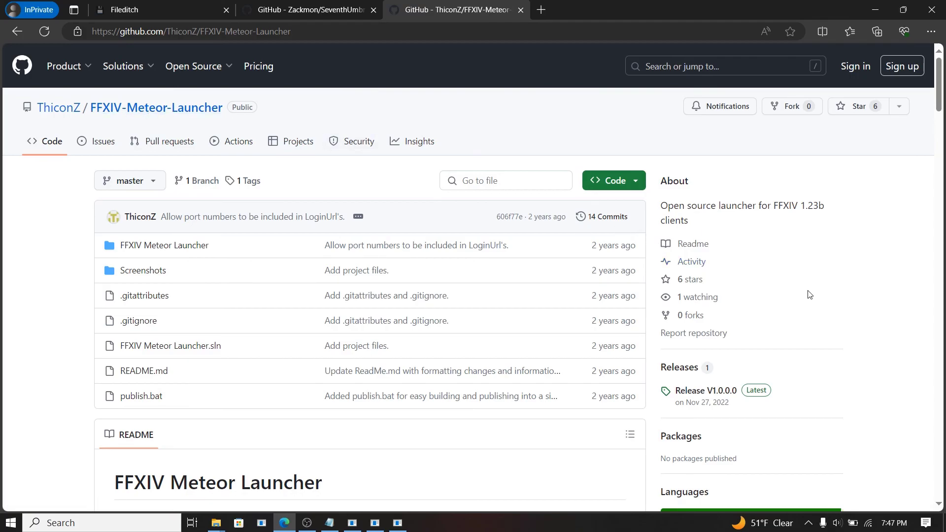
scroll(810, 295, down, 3)
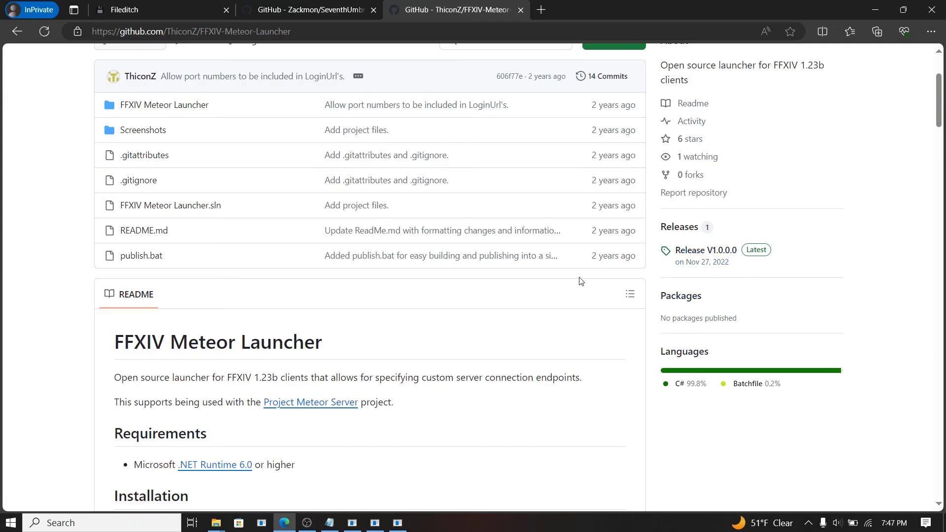
scroll(581, 283, up, 3)
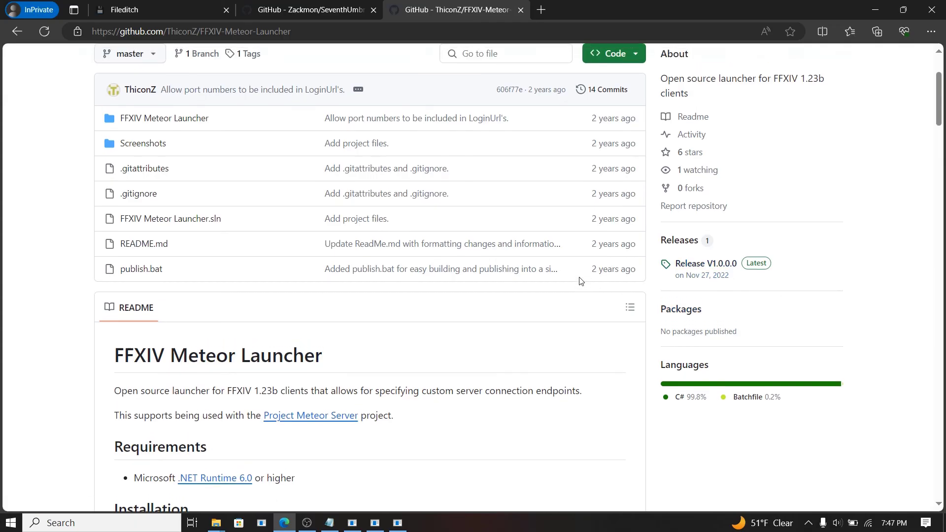
scroll(719, 318, down, 2)
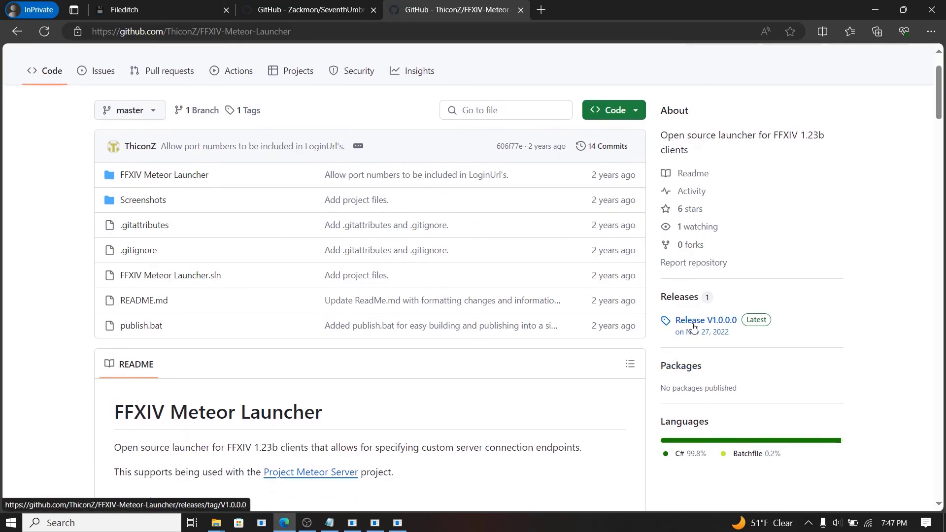
click(693, 325)
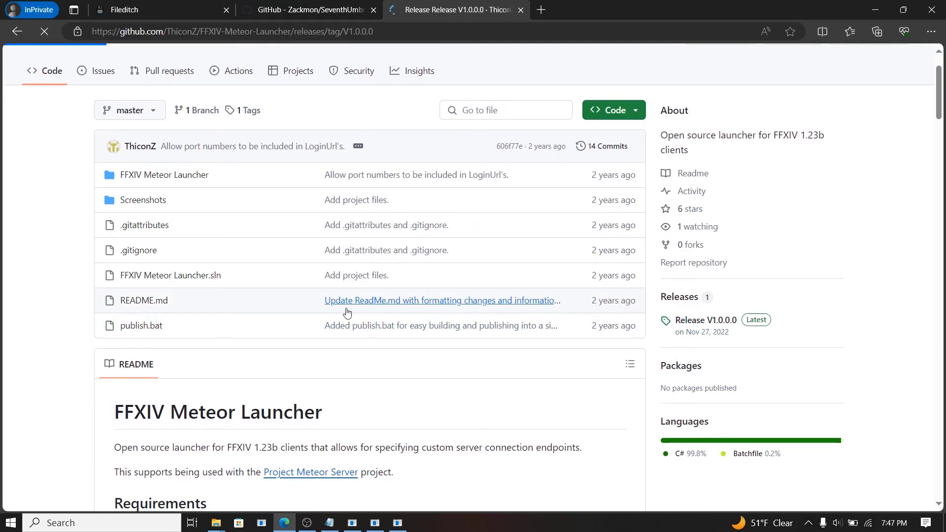
scroll(286, 305, down, 3)
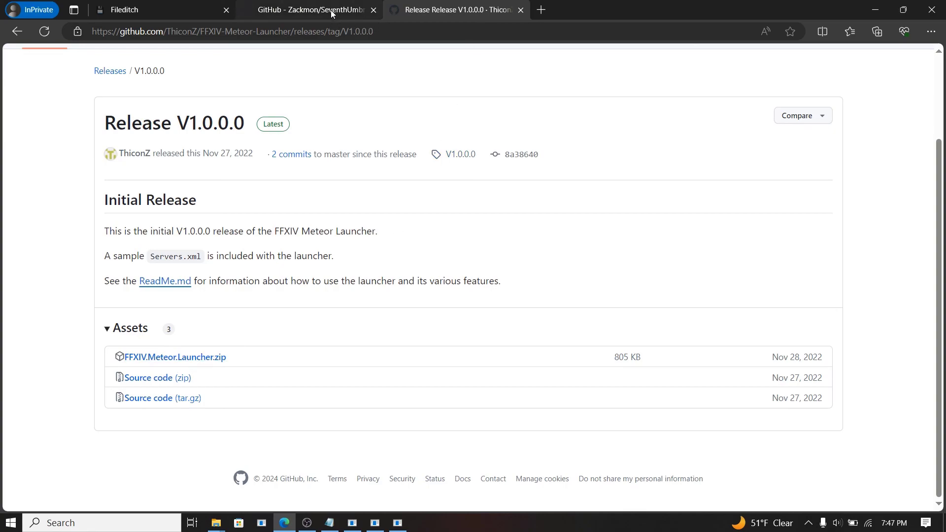
Step: Look over the SeventhUmbral repository tab, then return to the Release V1.0.0.0 page
click(304, 11)
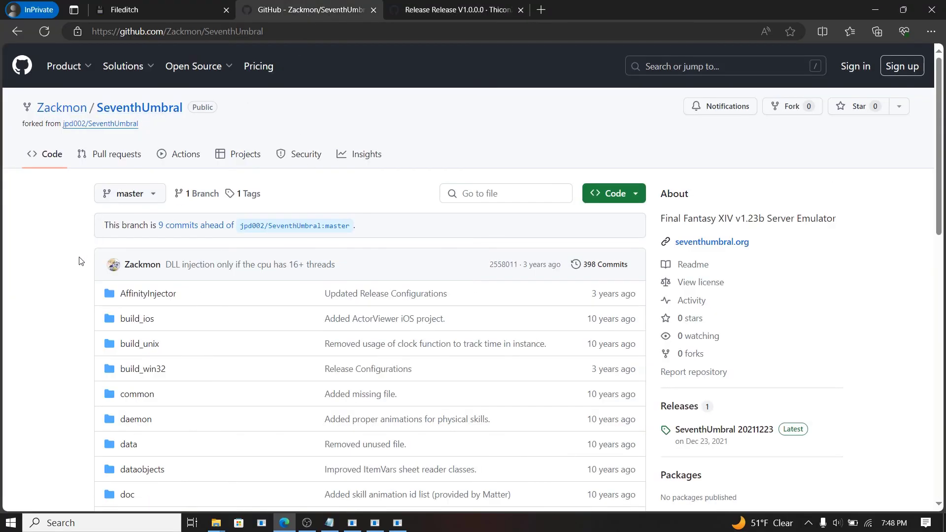
scroll(81, 260, down, 3)
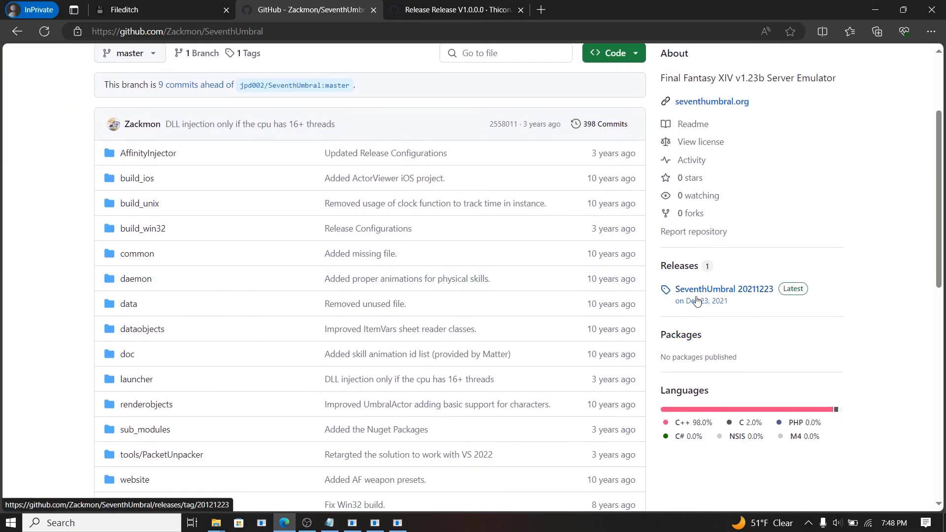
scroll(680, 308, down, 10)
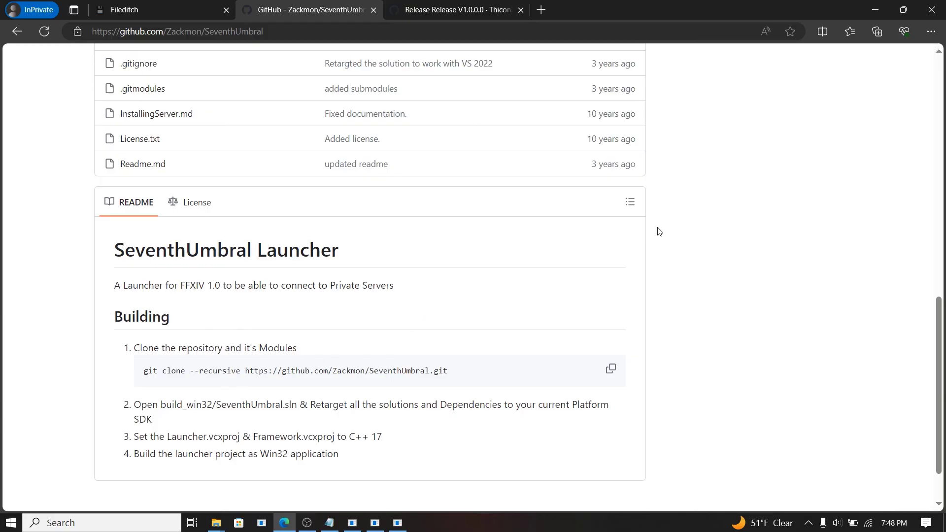
scroll(433, 215, up, 8)
scroll(297, 66, up, 4)
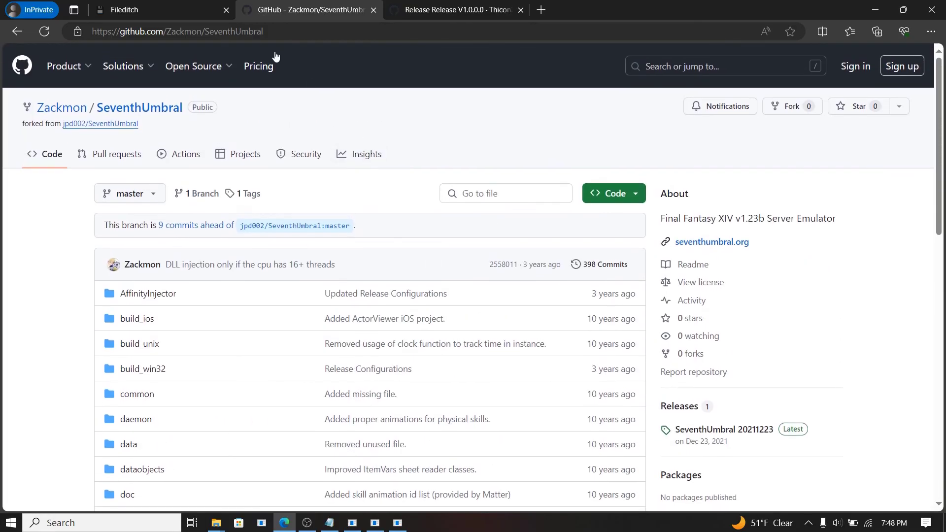
click(427, 17)
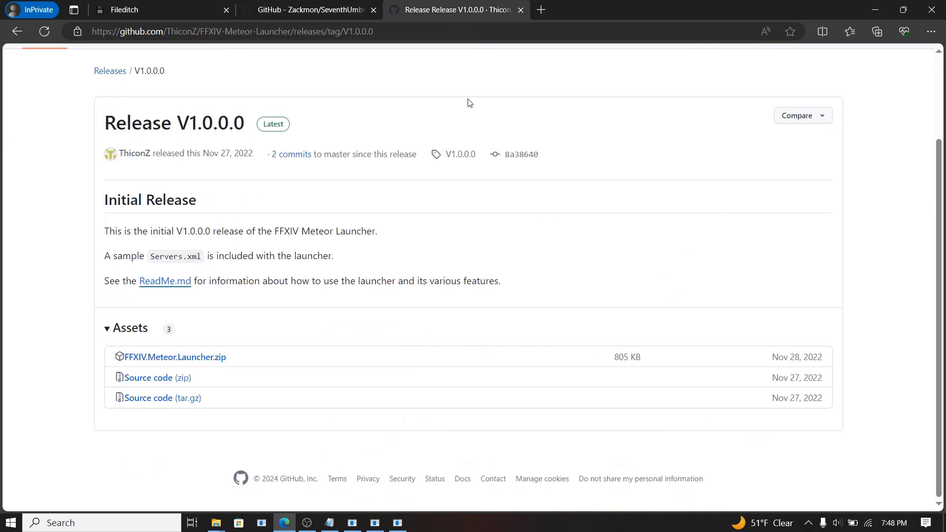